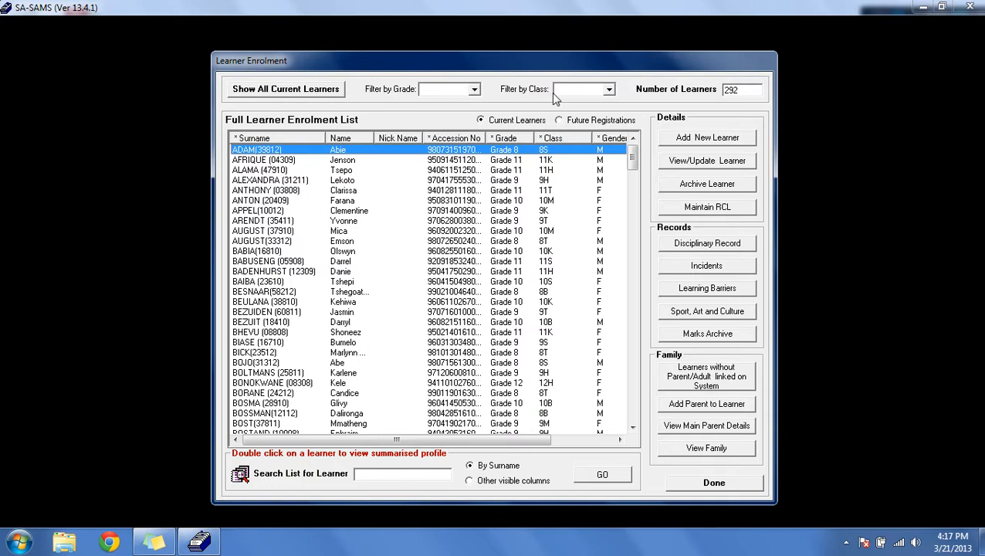
Step: Filter the learner enrolment list to show only Grade 9 learners
{"action": "left_click", "coordinate": [475, 90]}
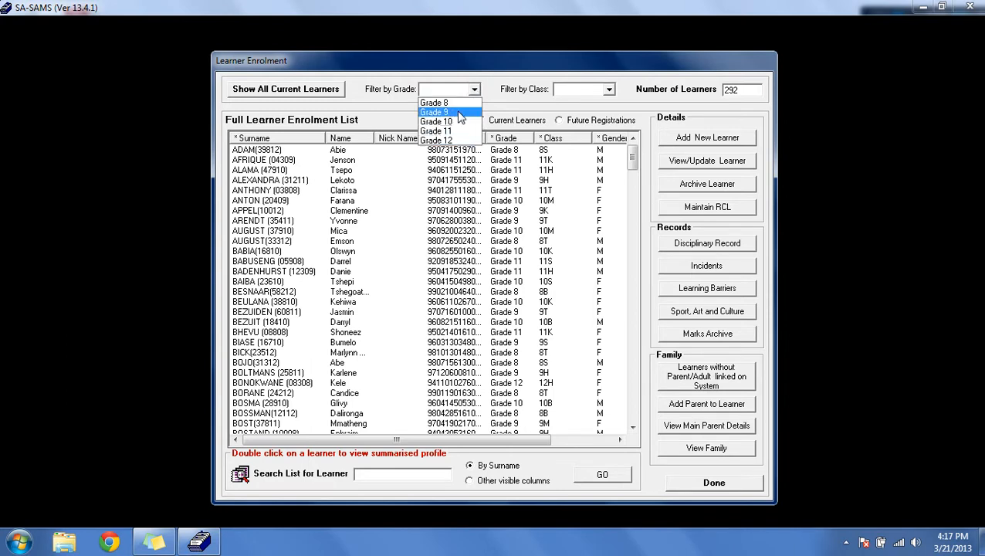
{"action": "left_click", "coordinate": [450, 115]}
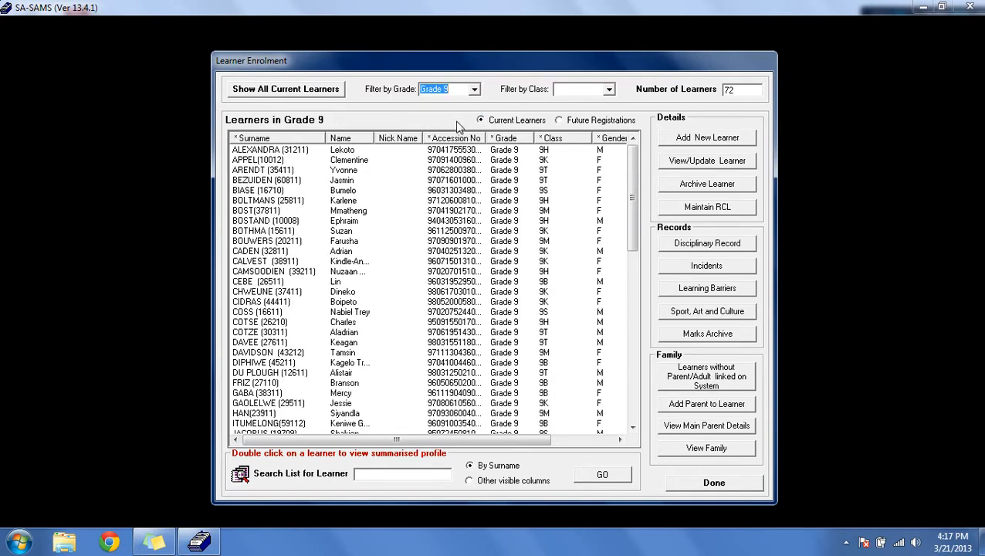
{"action": "mouse_move", "coordinate": [632, 211]}
{"action": "left_mouse_down"}
{"action": "mouse_move", "coordinate": [632, 364]}
{"action": "mouse_move", "coordinate": [627, 194]}
{"action": "left_mouse_up"}
Step: Filter the list to class 9H, then restore the full list of current learners
{"action": "left_click", "coordinate": [610, 90]}
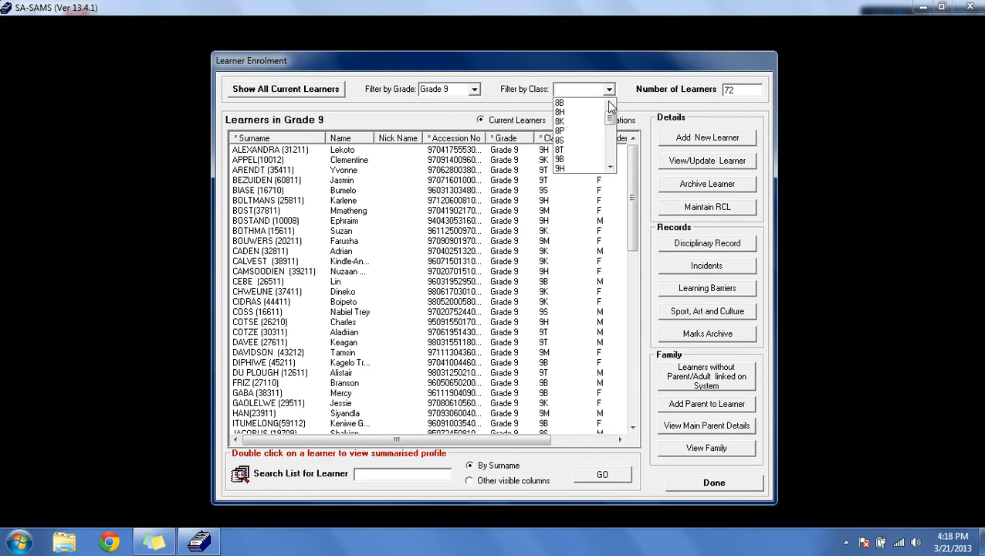
{"action": "left_click_drag", "start_coordinate": [613, 120], "coordinate": [613, 133]}
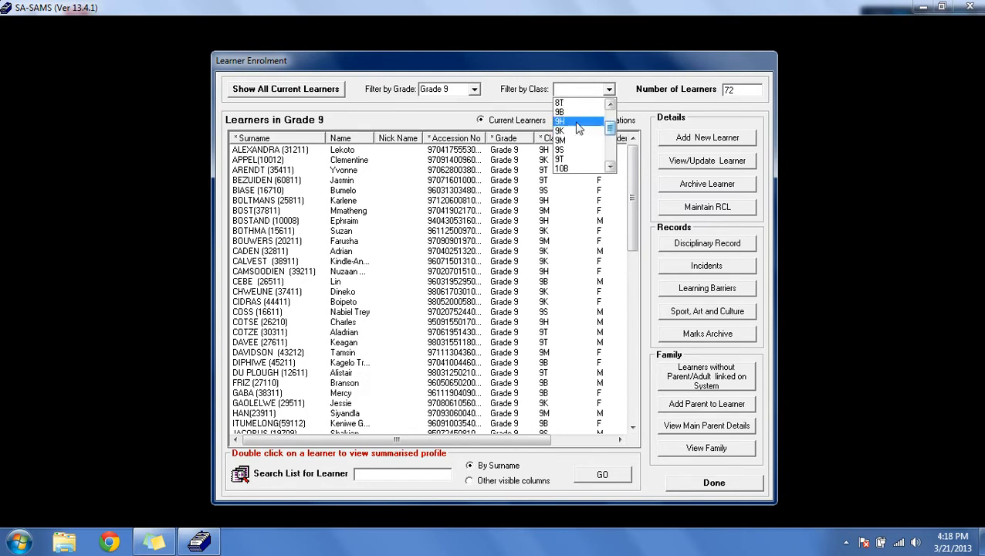
{"action": "left_click", "coordinate": [578, 128]}
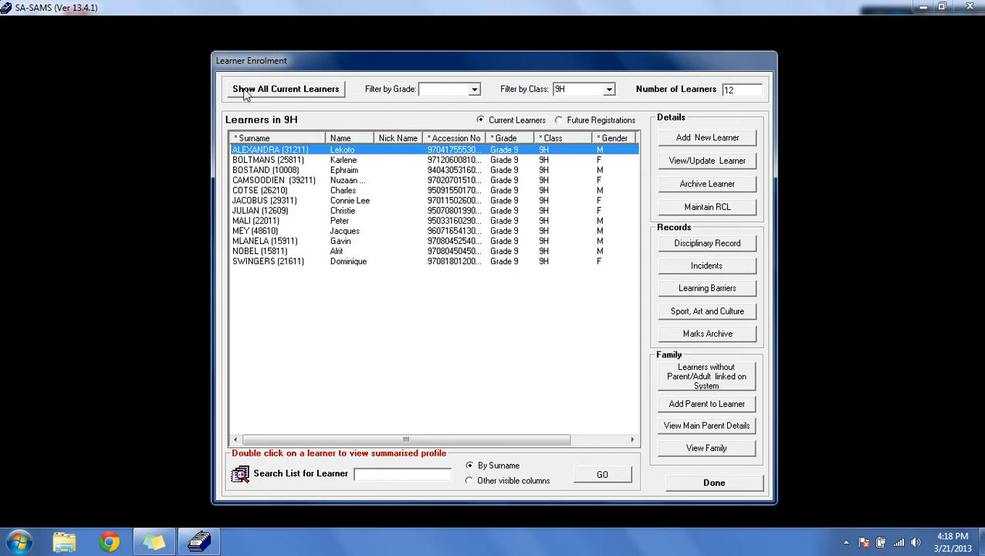
{"action": "left_click", "coordinate": [314, 94]}
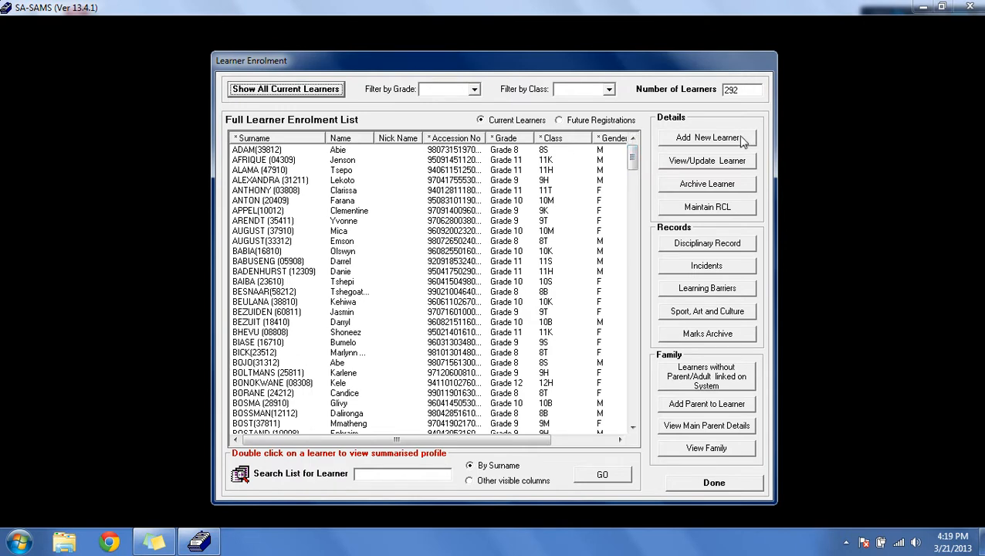
Step: Start adding a new learner, choosing that the learner has no National Tracking Number
{"action": "left_click", "coordinate": [683, 143]}
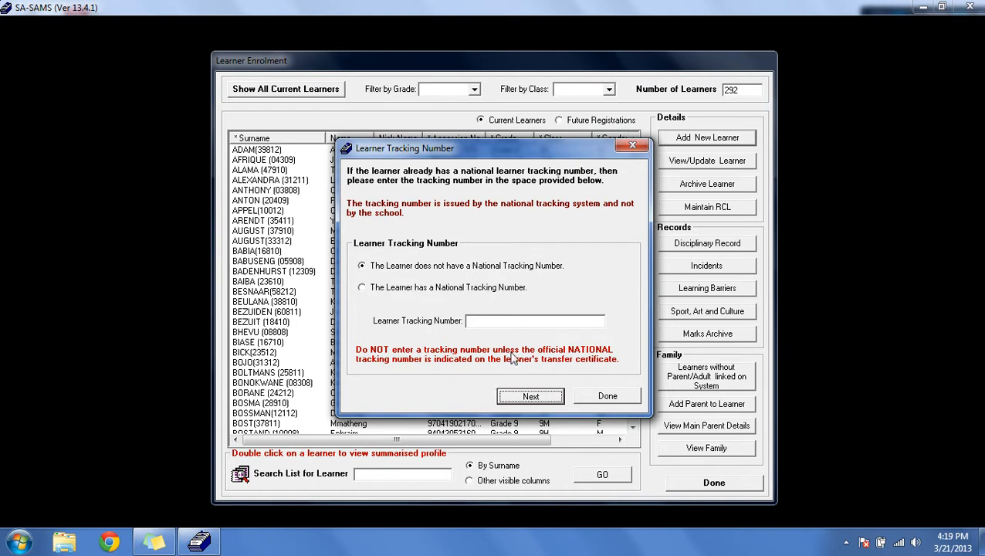
{"action": "left_click", "coordinate": [371, 271]}
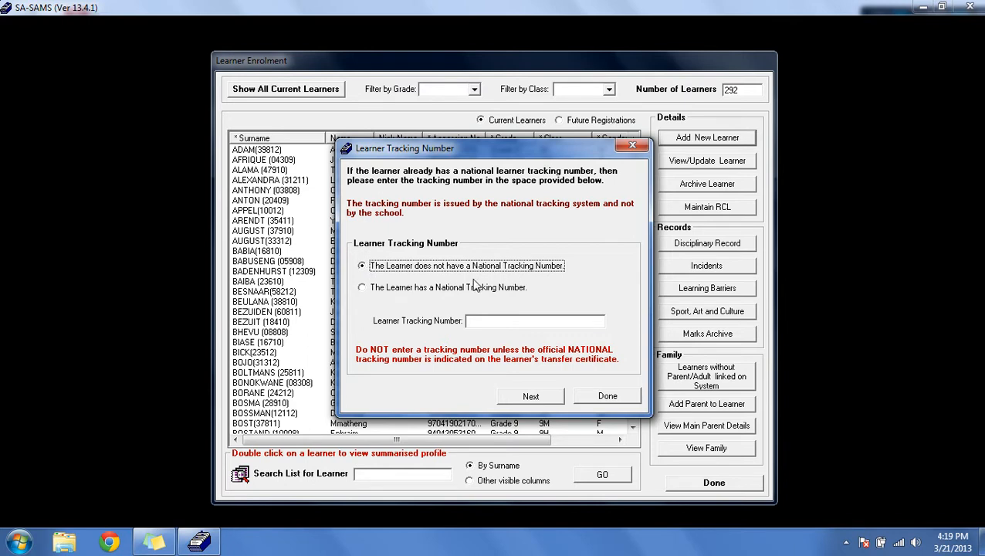
{"action": "left_click", "coordinate": [363, 288]}
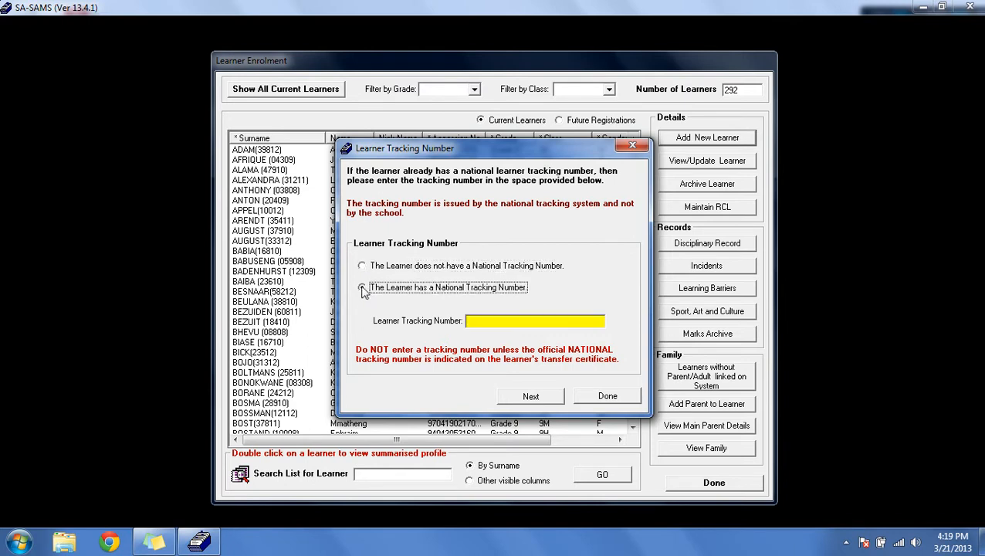
{"action": "left_click", "coordinate": [467, 320]}
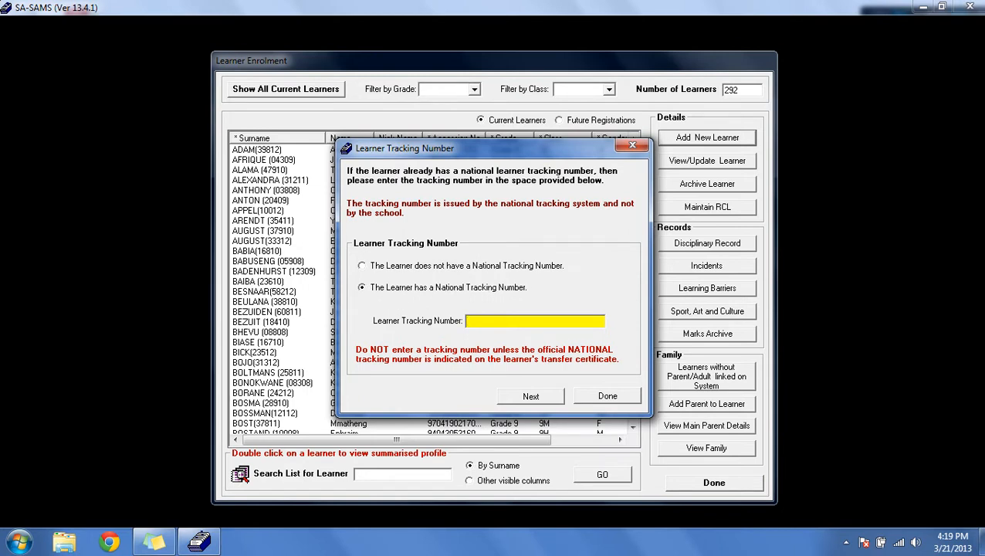
{"action": "left_click", "coordinate": [363, 267]}
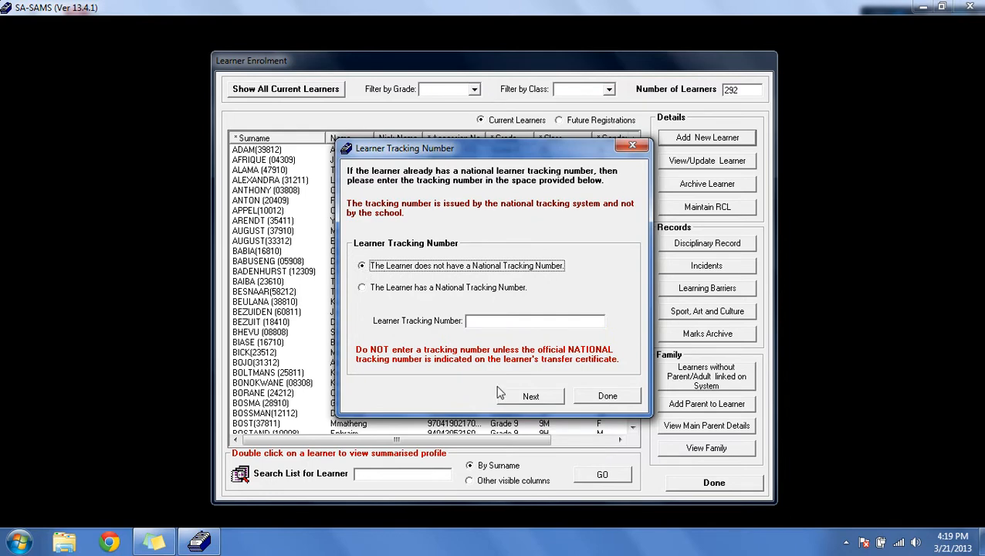
{"action": "left_click", "coordinate": [525, 395]}
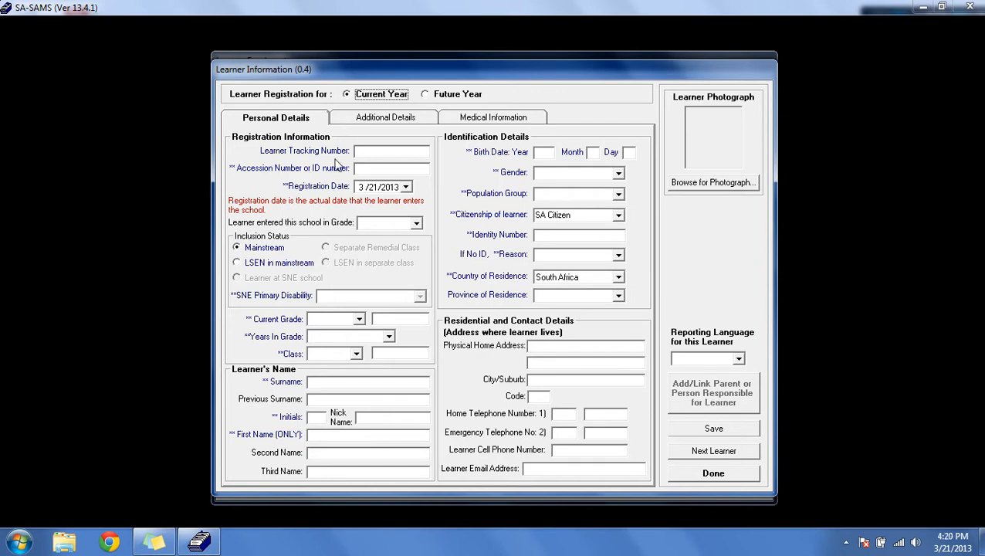
Step: Browse the Personal Details, Additional Details and Medical Information sections of the learner form
{"action": "left_click", "coordinate": [393, 118]}
{"action": "left_click", "coordinate": [440, 120]}
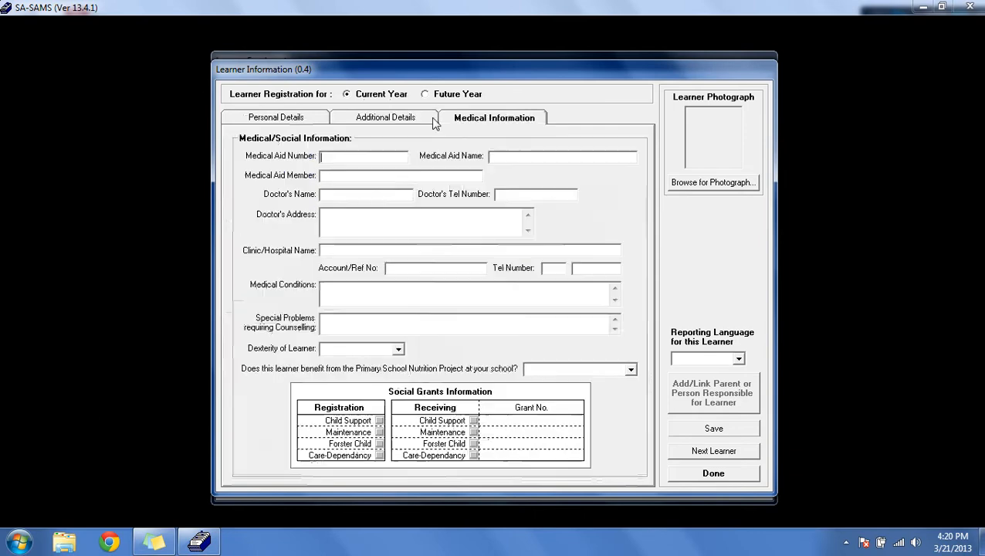
{"action": "left_click", "coordinate": [301, 119]}
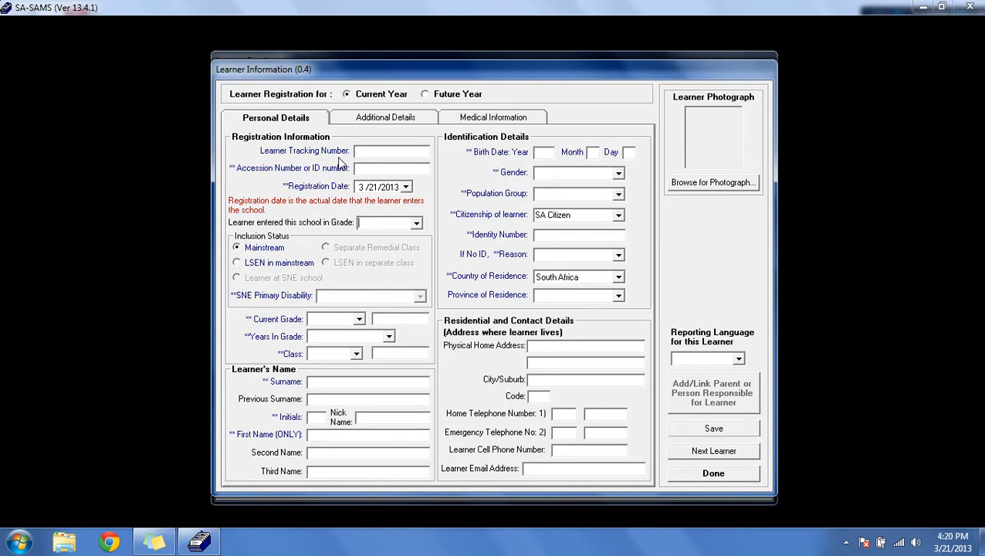
{"action": "left_click", "coordinate": [369, 122]}
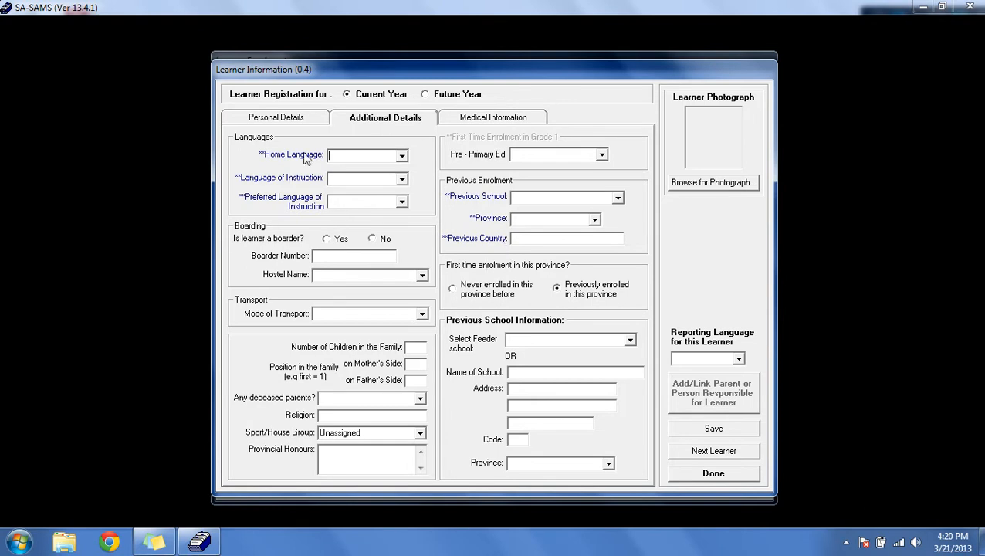
{"action": "left_click", "coordinate": [492, 118]}
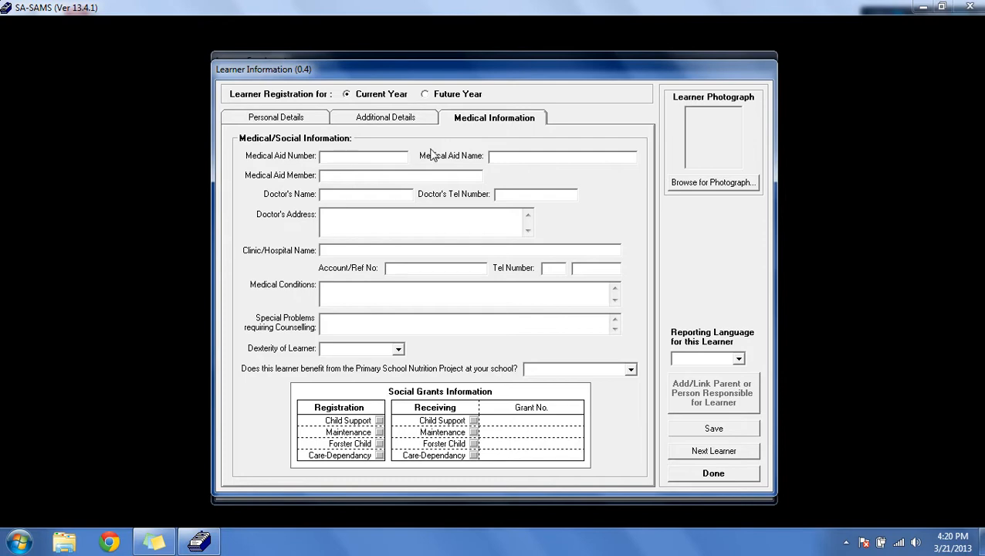
{"action": "left_click", "coordinate": [300, 122]}
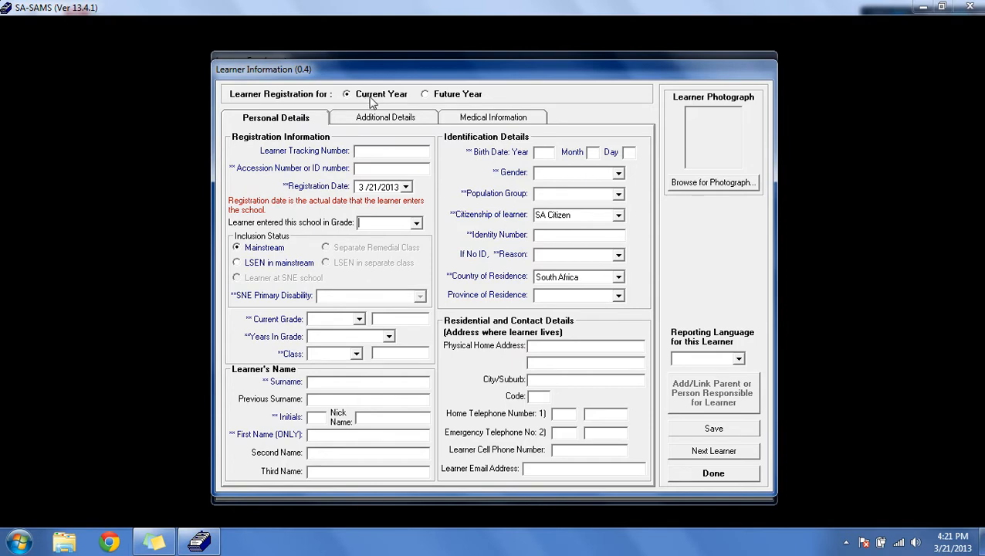
Step: Switch the learner registration to Future Year and back to Current Year
{"action": "left_click", "coordinate": [346, 97]}
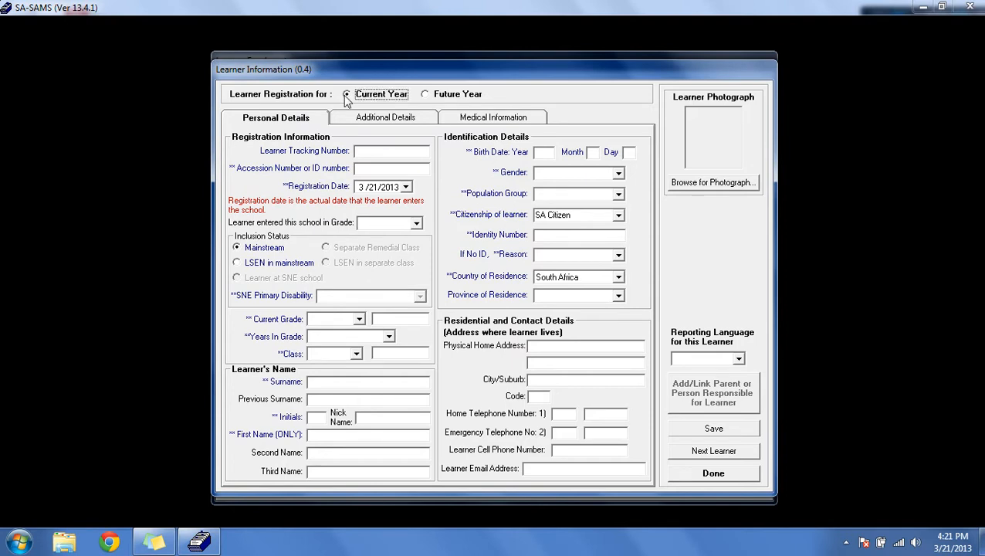
{"action": "left_click", "coordinate": [425, 96]}
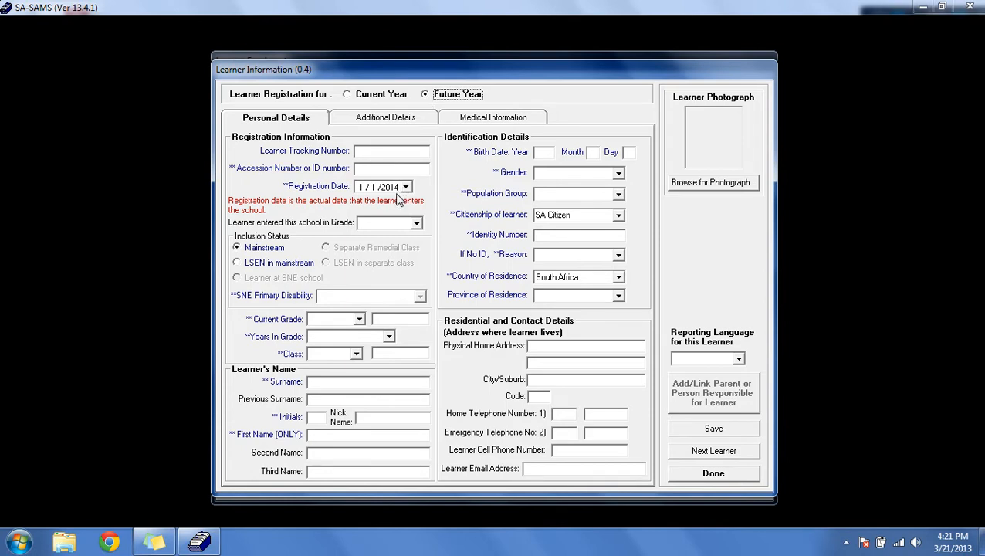
{"action": "left_click", "coordinate": [347, 96]}
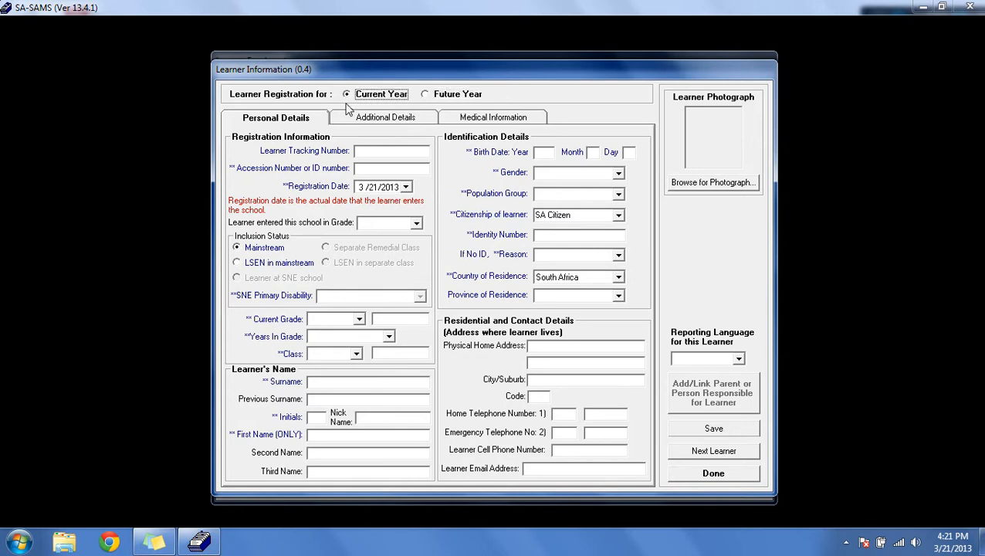
Step: Enter the learner's accession or ID number
{"action": "left_click", "coordinate": [373, 169]}
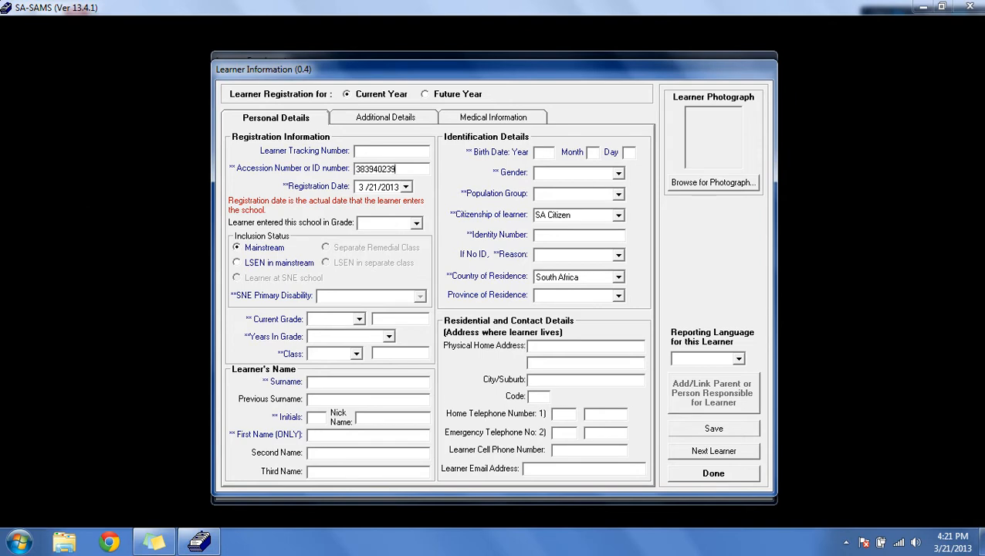
Step: Set the registration date to 3/28/2013
{"action": "left_click", "coordinate": [359, 222]}
{"action": "left_click", "coordinate": [403, 187]}
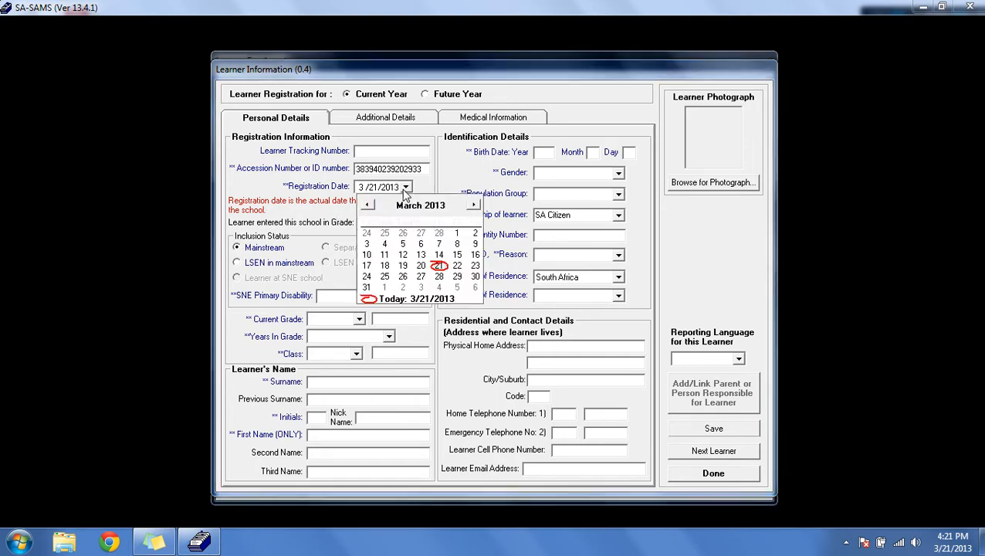
{"action": "left_click", "coordinate": [438, 277]}
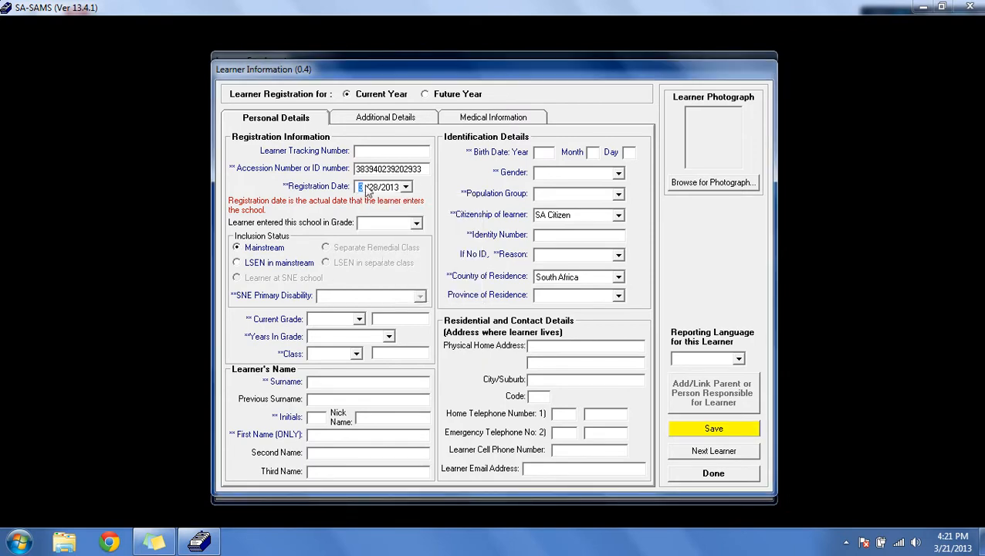
Step: Set both the grade the learner entered this school in and the current grade to Grade 9
{"action": "left_click", "coordinate": [416, 225]}
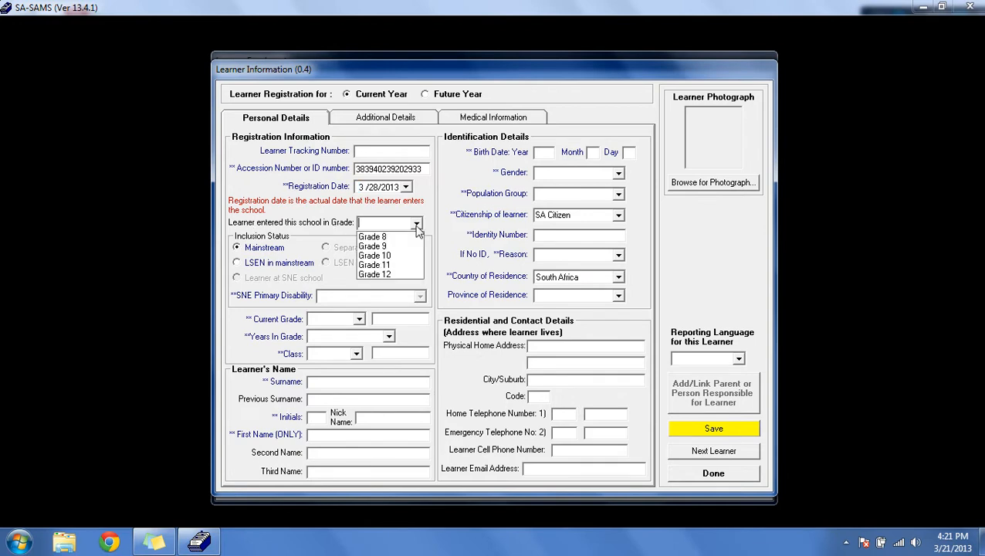
{"action": "left_click", "coordinate": [403, 246]}
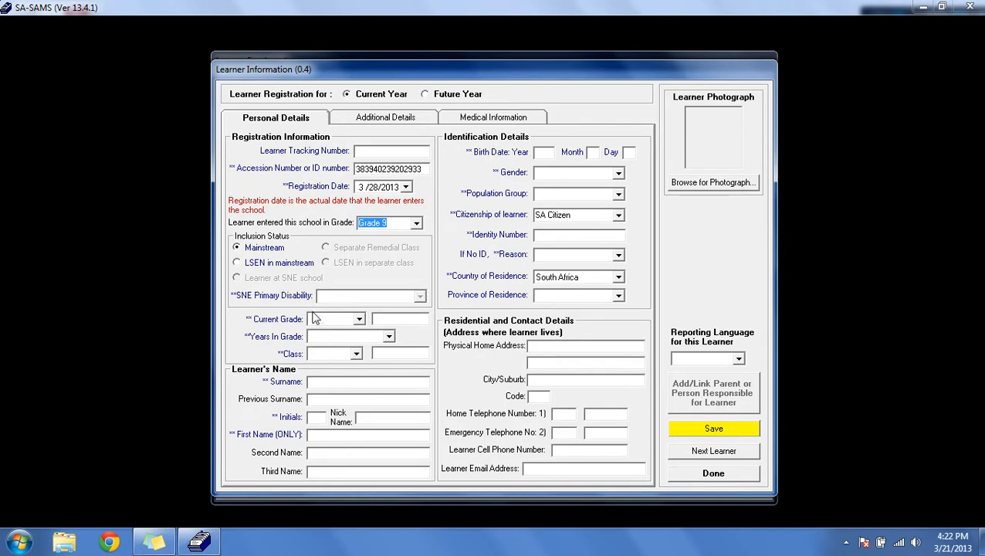
{"action": "left_click", "coordinate": [359, 320]}
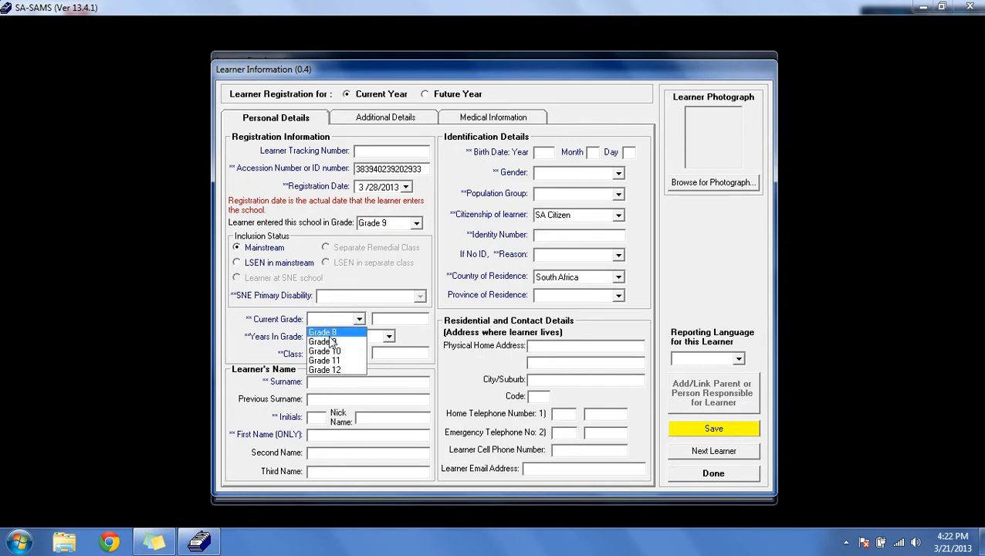
{"action": "left_click", "coordinate": [331, 341]}
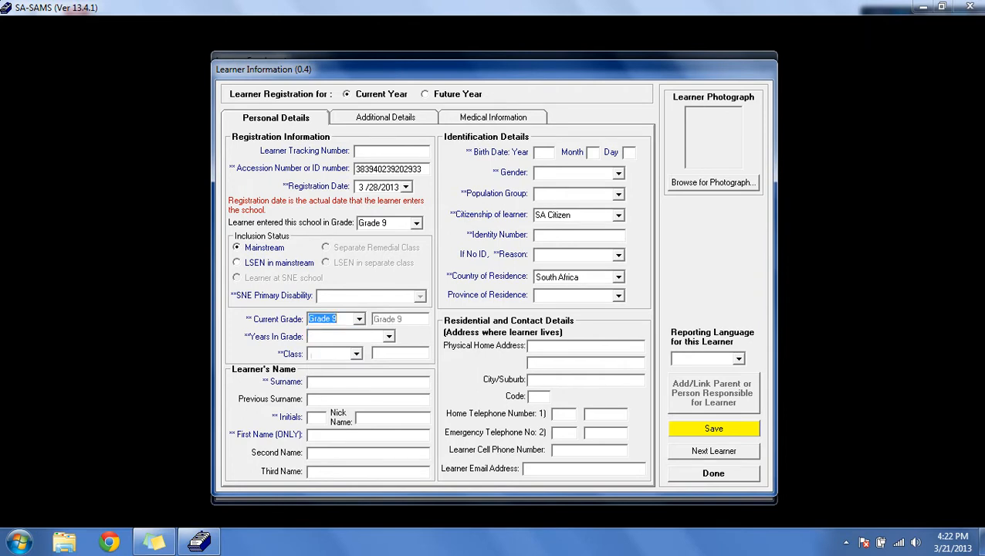
Step: Set years in grade to 1st year in this grade and the class to 9M
{"action": "left_click", "coordinate": [389, 337]}
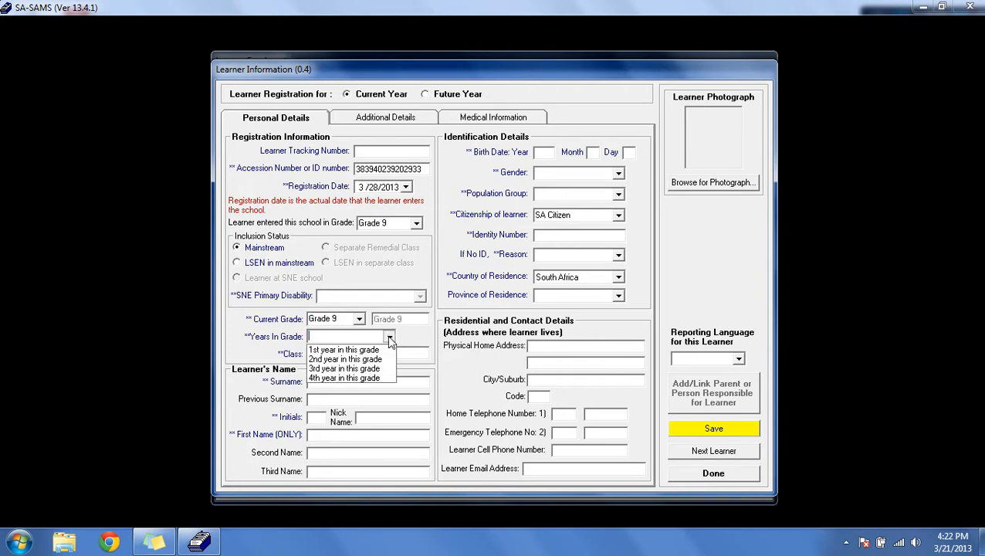
{"action": "left_click", "coordinate": [381, 353]}
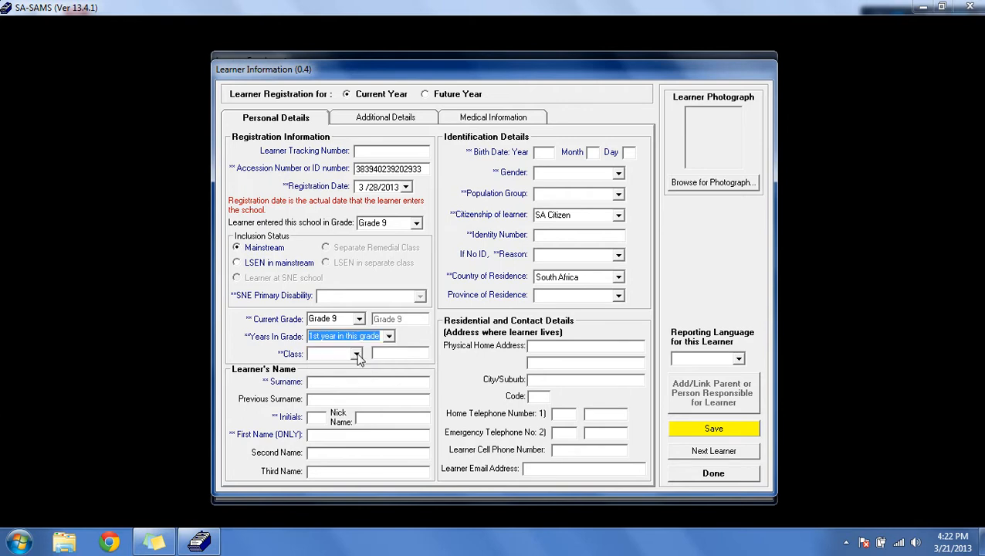
{"action": "left_click", "coordinate": [356, 355]}
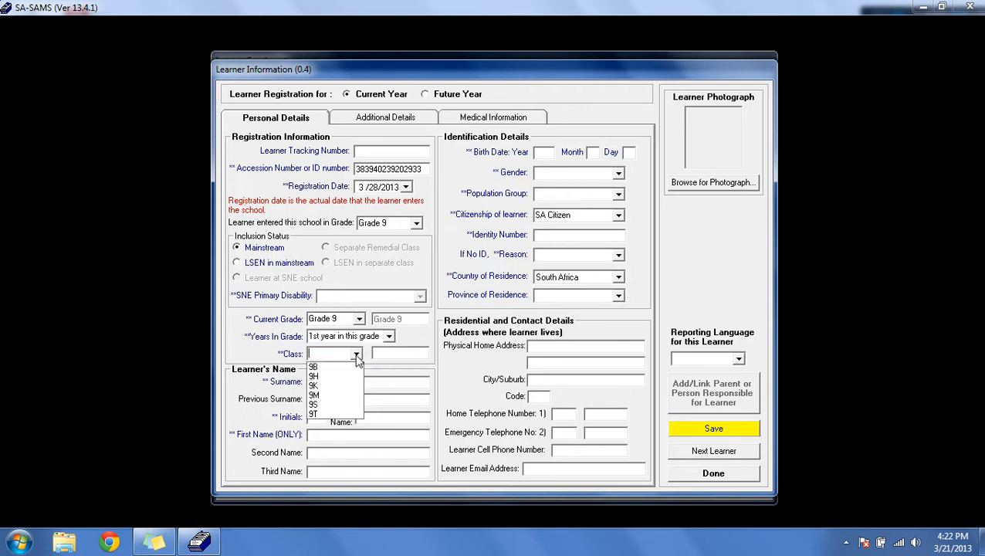
{"action": "left_click", "coordinate": [327, 398]}
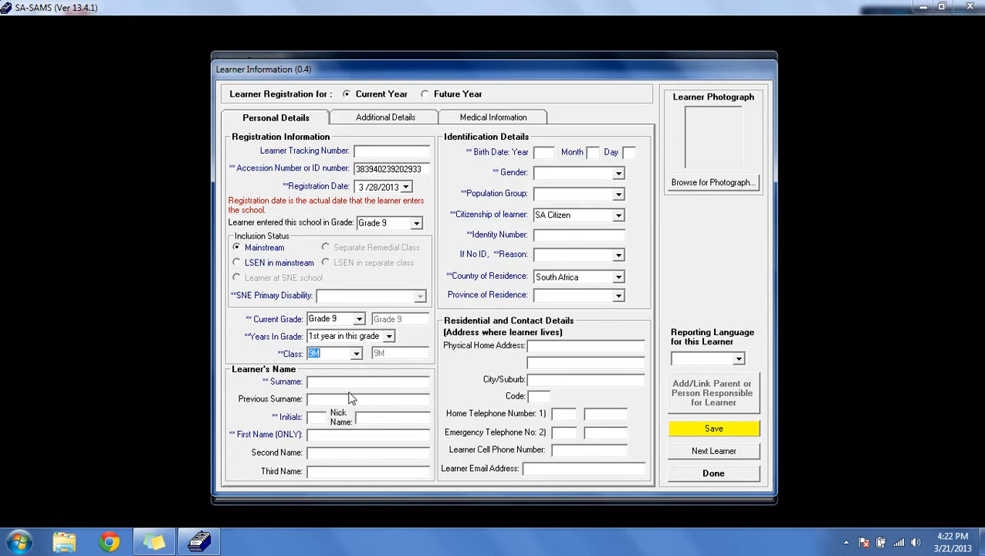
{"action": "key", "text": "Tab"}
{"action": "left_click", "coordinate": [317, 418]}
{"action": "left_click", "coordinate": [367, 435]}
{"action": "key", "text": "Tab"}
{"action": "key", "text": "Tab"}
{"action": "left_click", "coordinate": [340, 453]}
Step: Review the available options for gender, population group and citizenship of the learner
{"action": "left_click", "coordinate": [622, 174]}
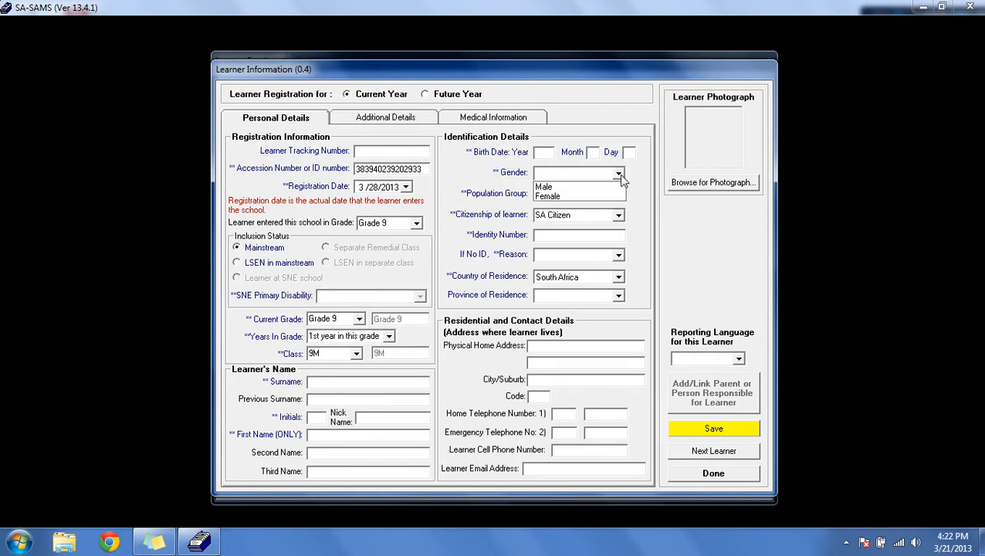
{"action": "left_click", "coordinate": [621, 176]}
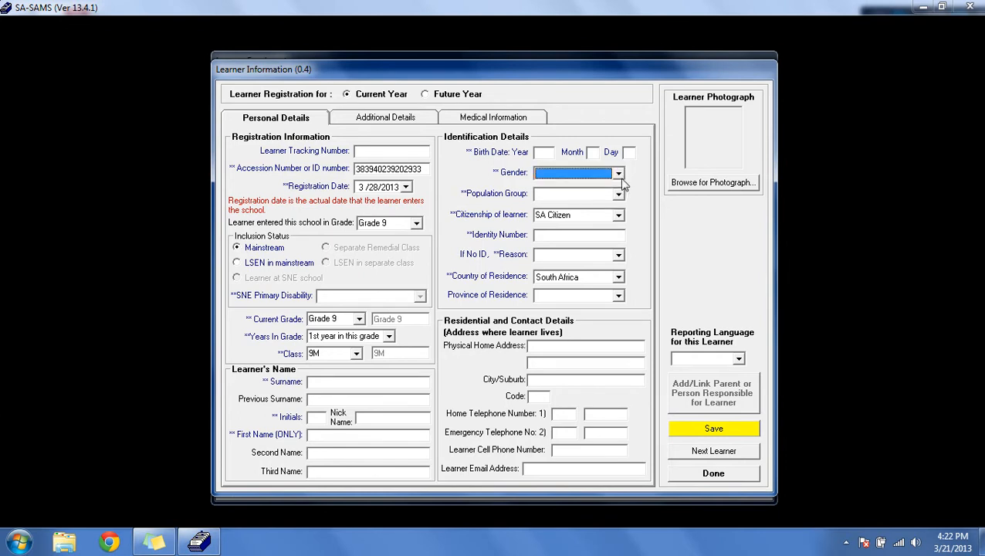
{"action": "left_click", "coordinate": [620, 194]}
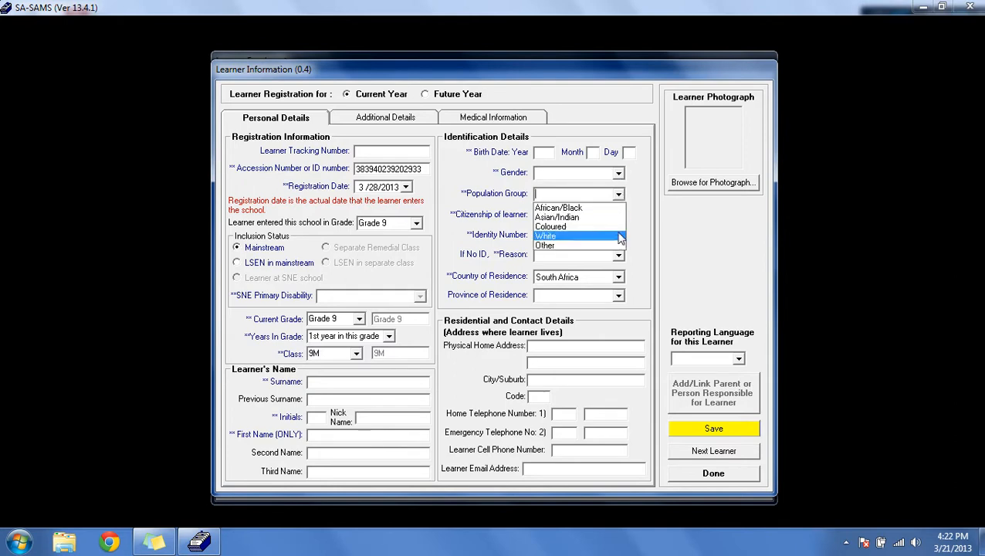
{"action": "left_click", "coordinate": [622, 199]}
{"action": "left_click", "coordinate": [619, 215]}
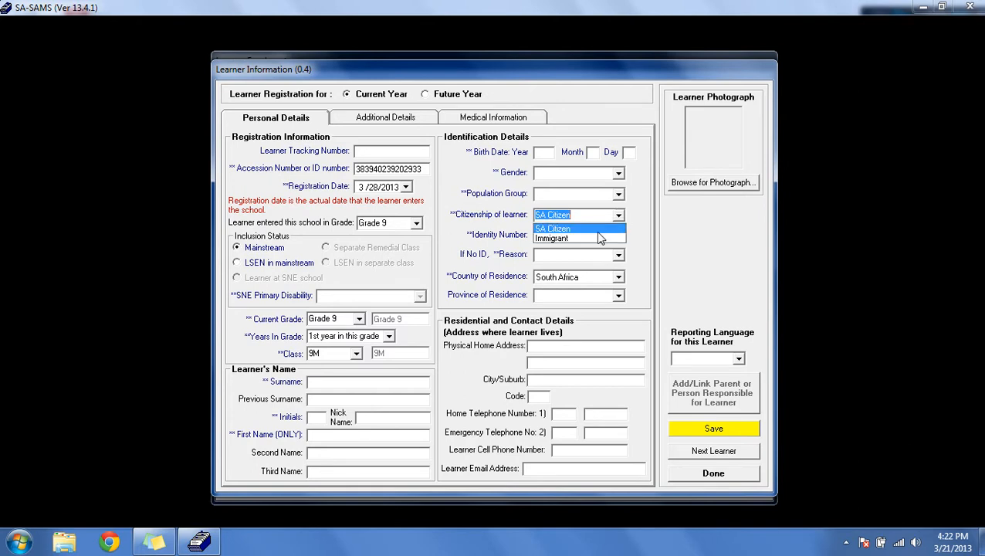
Step: Keep citizenship as SA Citizen and set the reason for no ID to Applied
{"action": "left_click", "coordinate": [623, 226]}
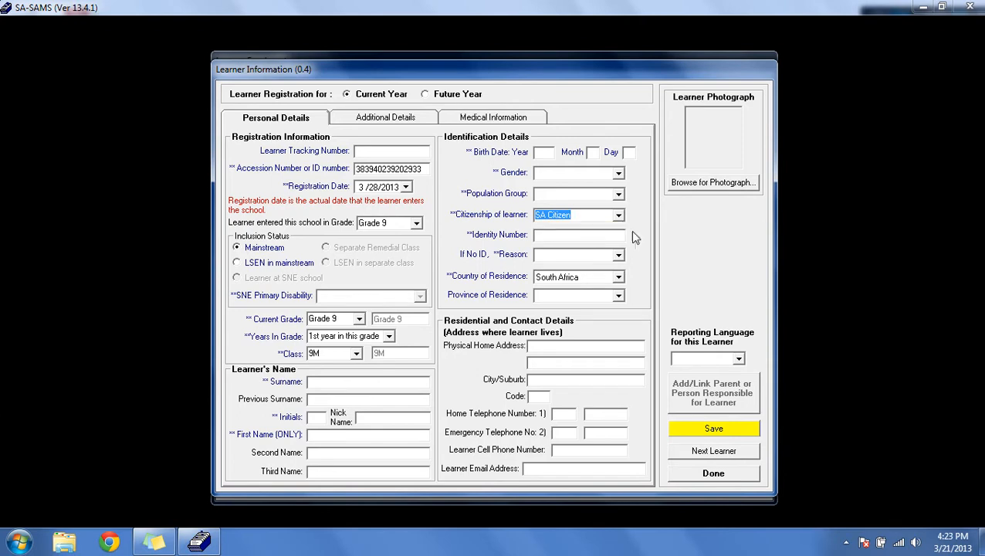
{"action": "key", "text": "Tab"}
{"action": "left_click", "coordinate": [619, 256]}
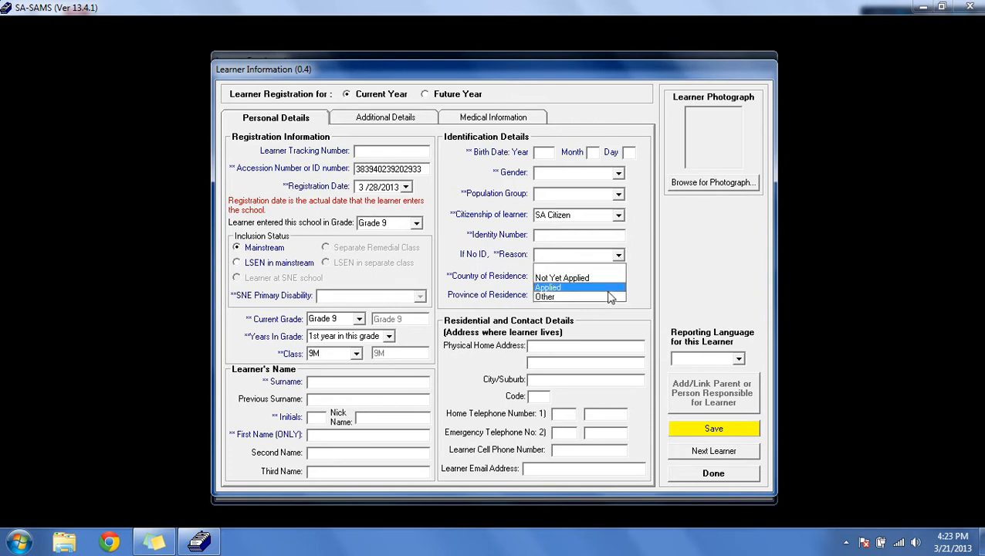
{"action": "left_click", "coordinate": [610, 290]}
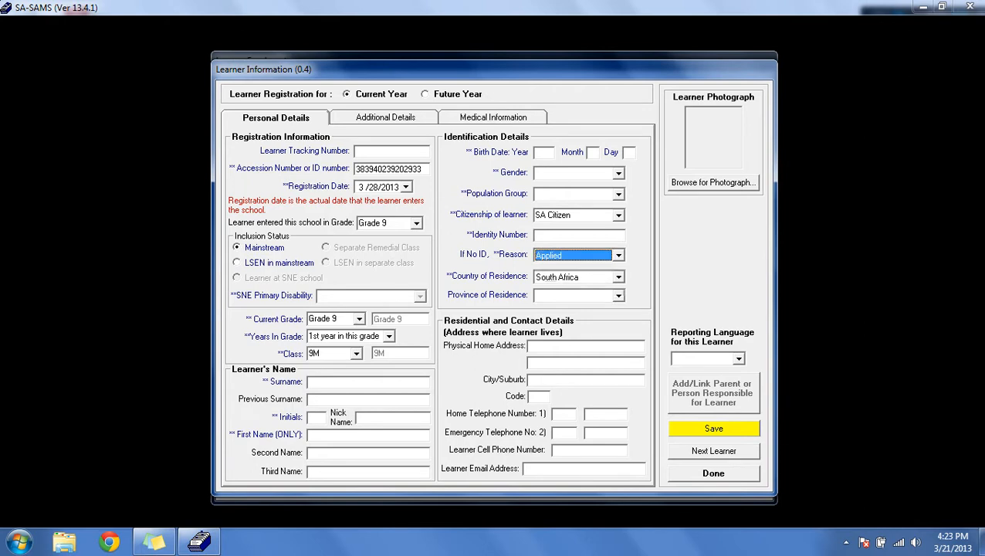
{"action": "left_click", "coordinate": [618, 255]}
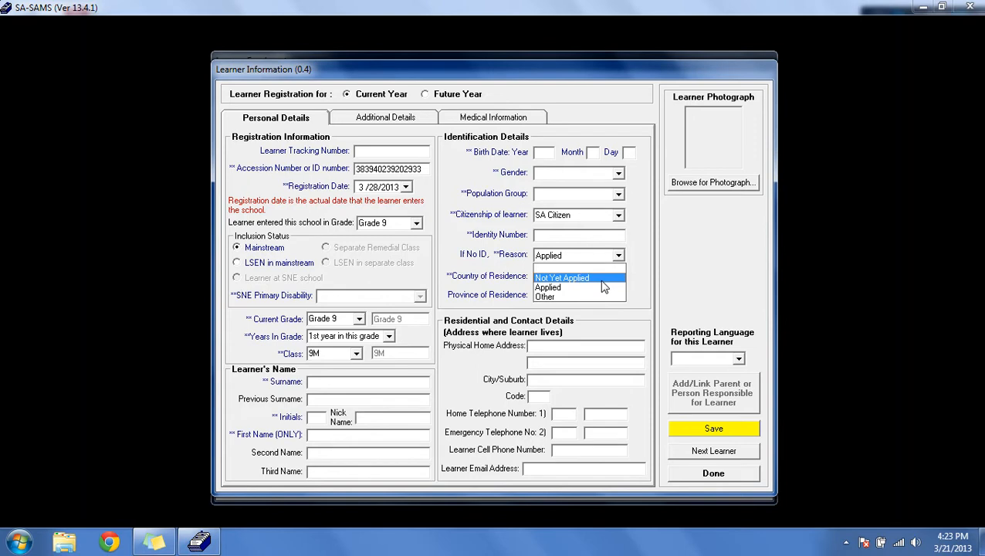
{"action": "left_click", "coordinate": [625, 265]}
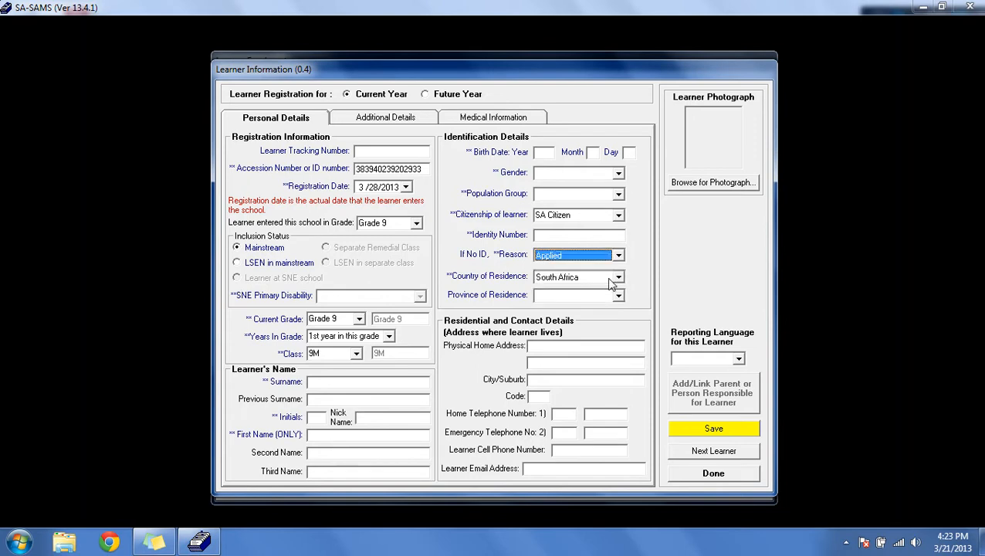
Step: Review the country of residence and province of residence options
{"action": "left_click", "coordinate": [618, 278]}
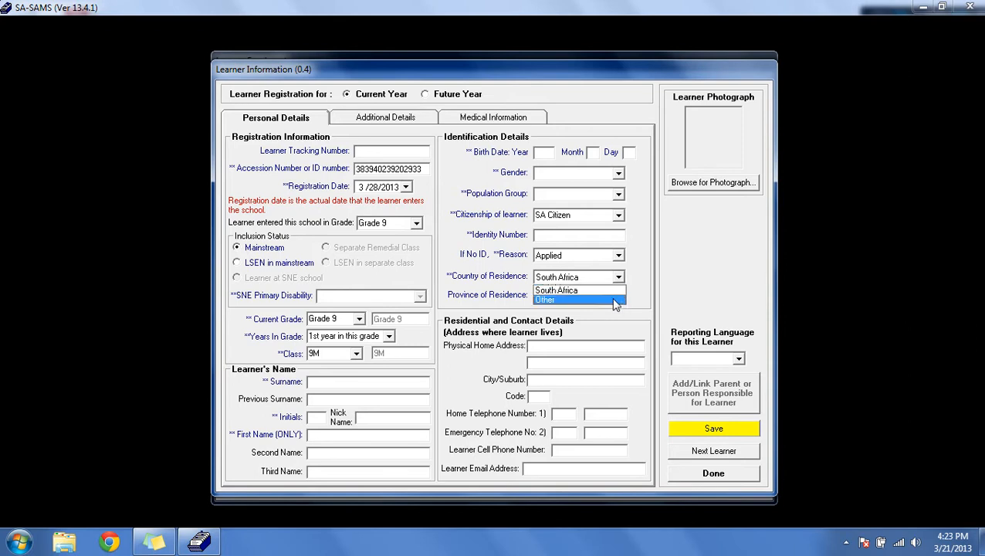
{"action": "left_click", "coordinate": [624, 290]}
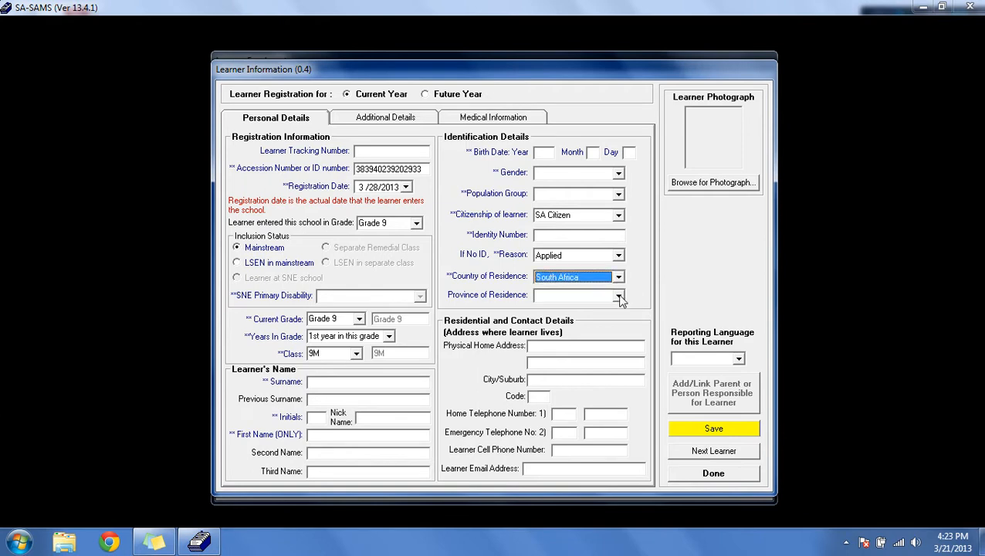
{"action": "left_click", "coordinate": [618, 296]}
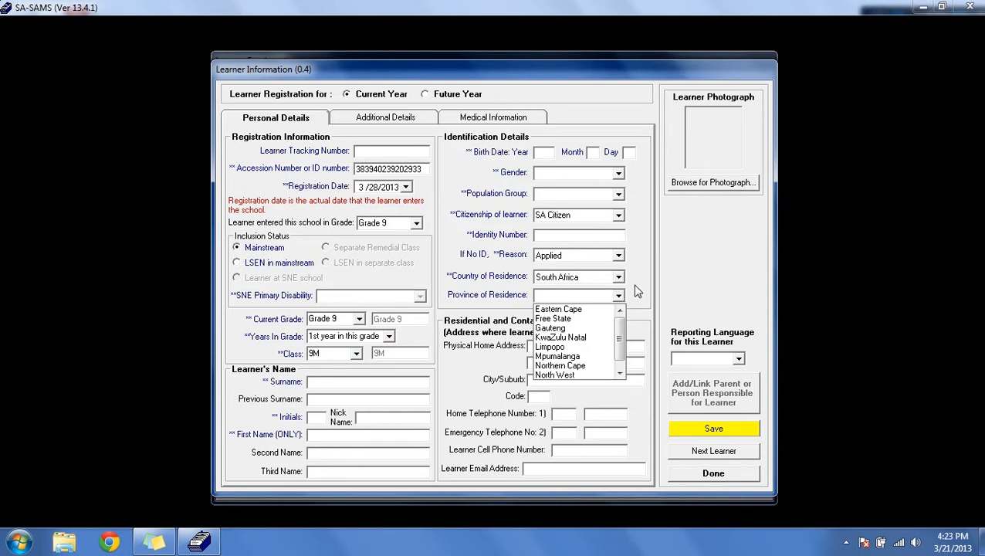
{"action": "left_click", "coordinate": [633, 303]}
{"action": "key", "text": "Tab"}
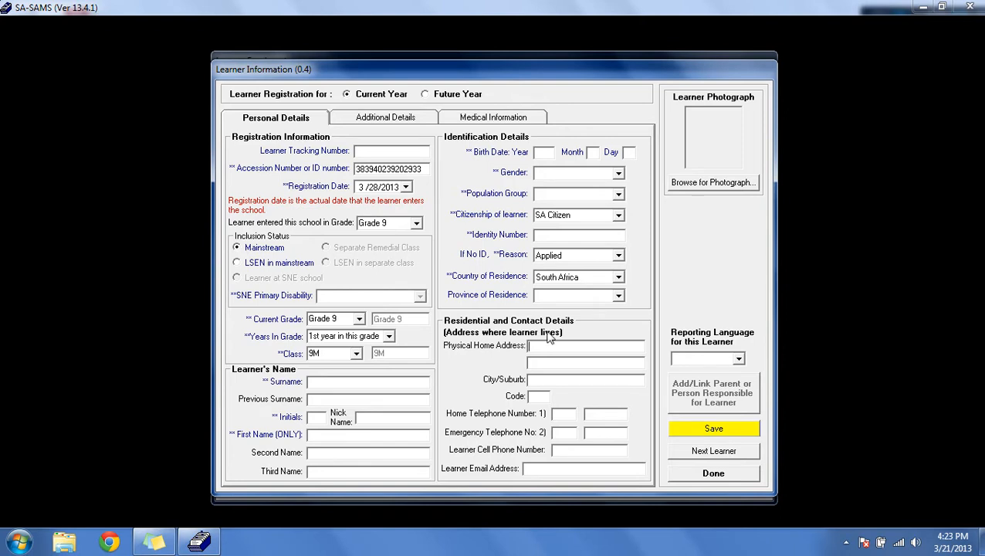
Step: Open the additional details and set the learner's home language to IsiZulu
{"action": "left_click", "coordinate": [394, 124]}
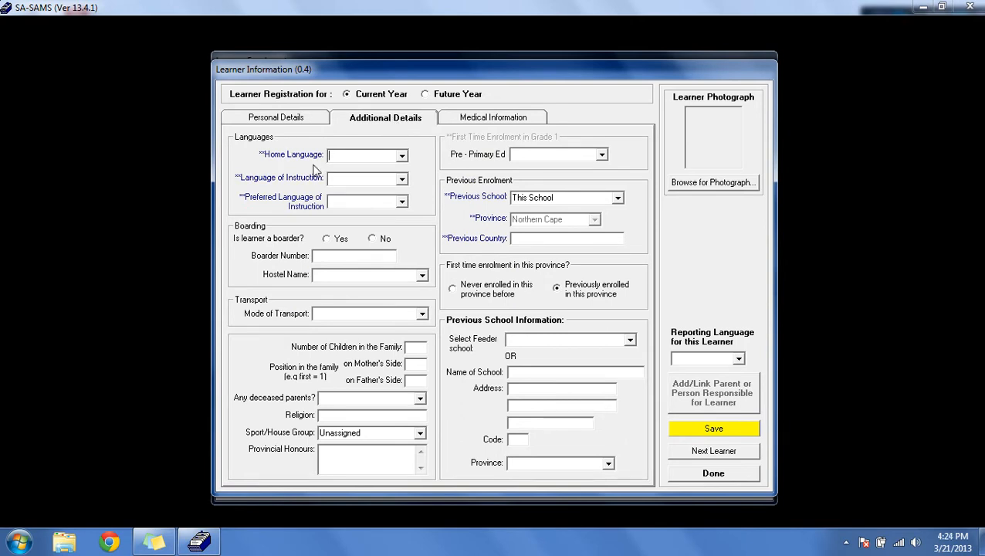
{"action": "left_click", "coordinate": [402, 155]}
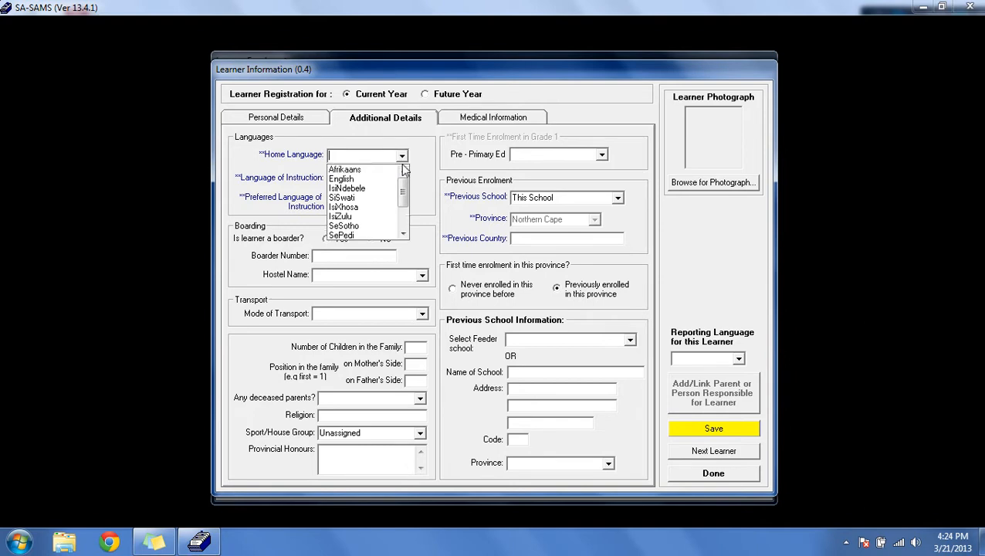
{"action": "scroll", "coordinate": [371, 185], "scroll_direction": "down", "scroll_amount": 2}
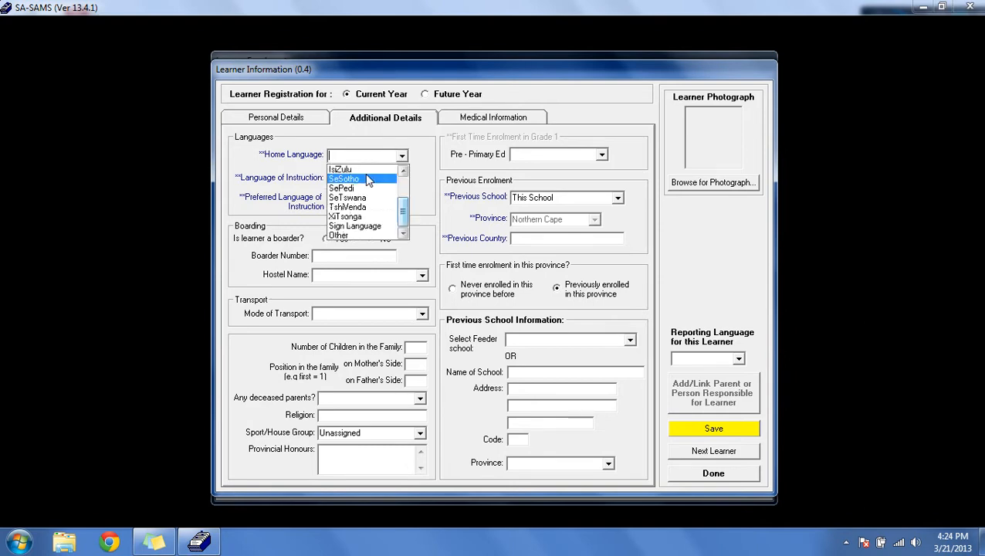
{"action": "left_click_drag", "start_coordinate": [400, 221], "coordinate": [399, 194]}
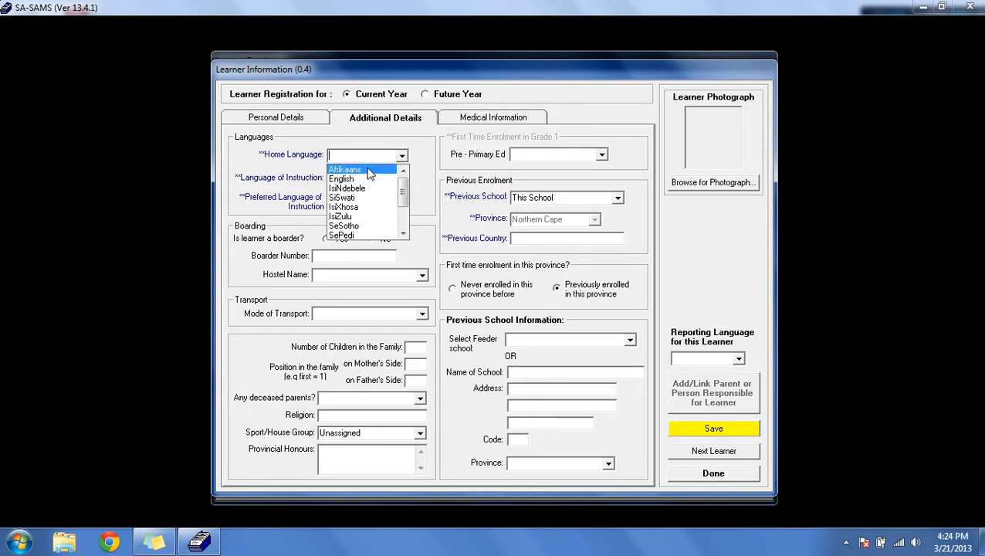
{"action": "left_click", "coordinate": [369, 217]}
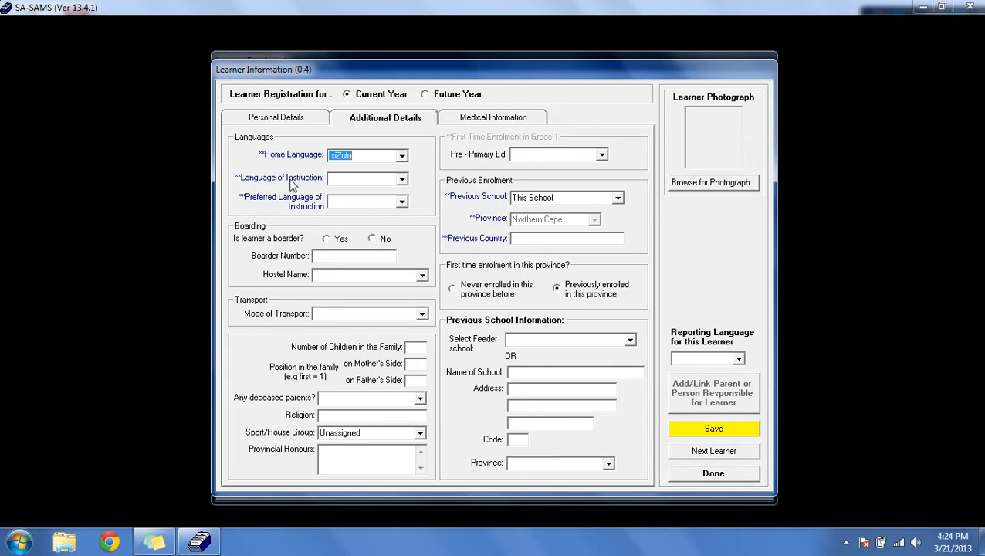
Step: Set both the language of instruction and the preferred language of instruction to English
{"action": "left_click", "coordinate": [401, 179]}
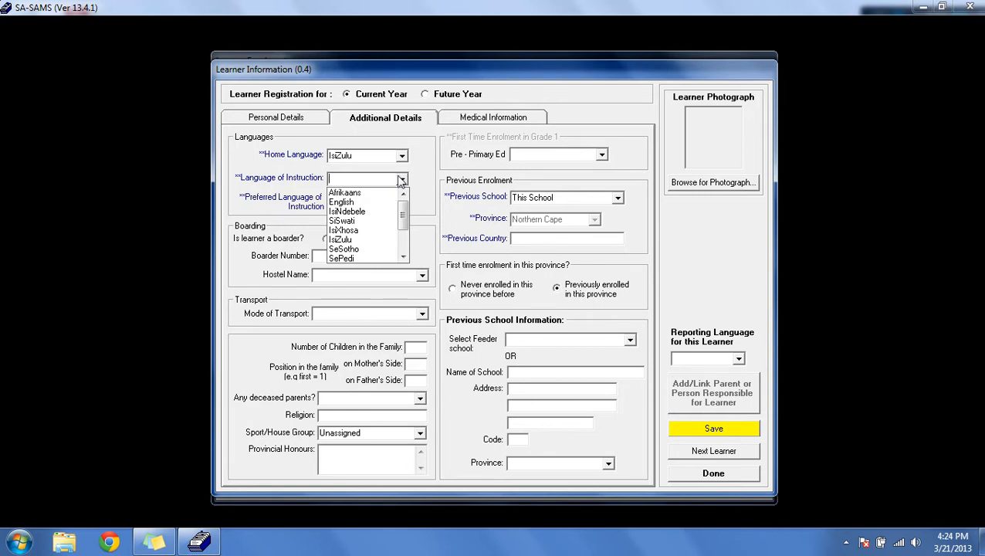
{"action": "left_click", "coordinate": [384, 203]}
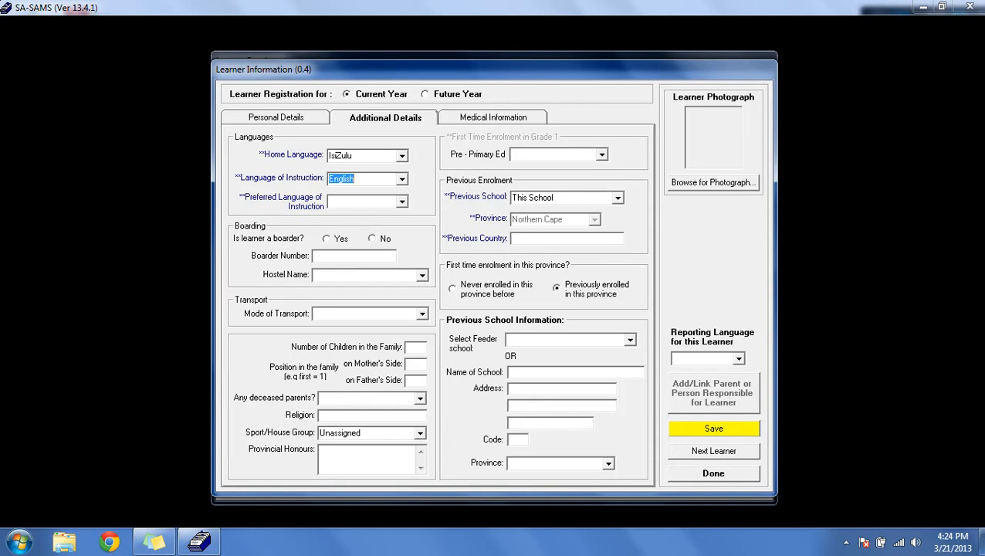
{"action": "left_click", "coordinate": [402, 201]}
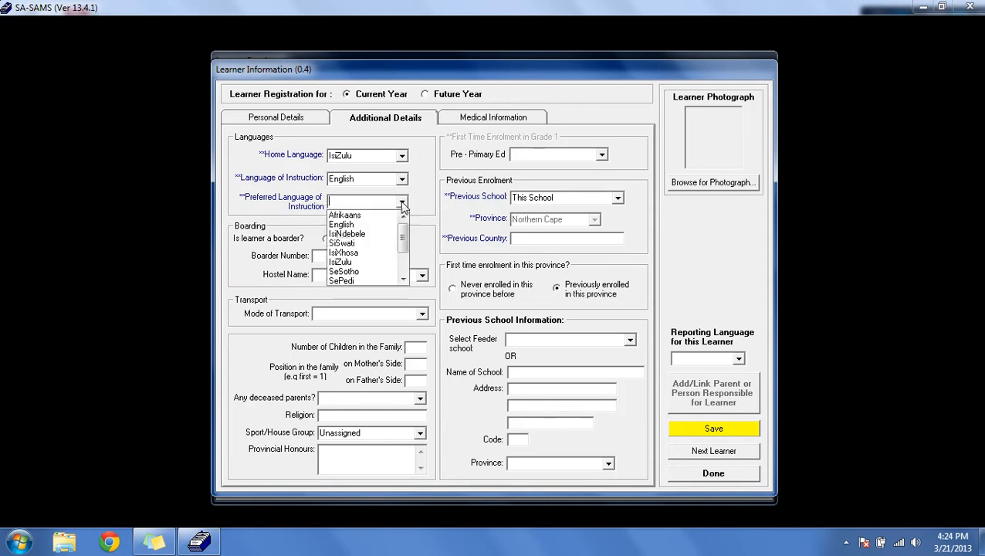
{"action": "left_click", "coordinate": [394, 224]}
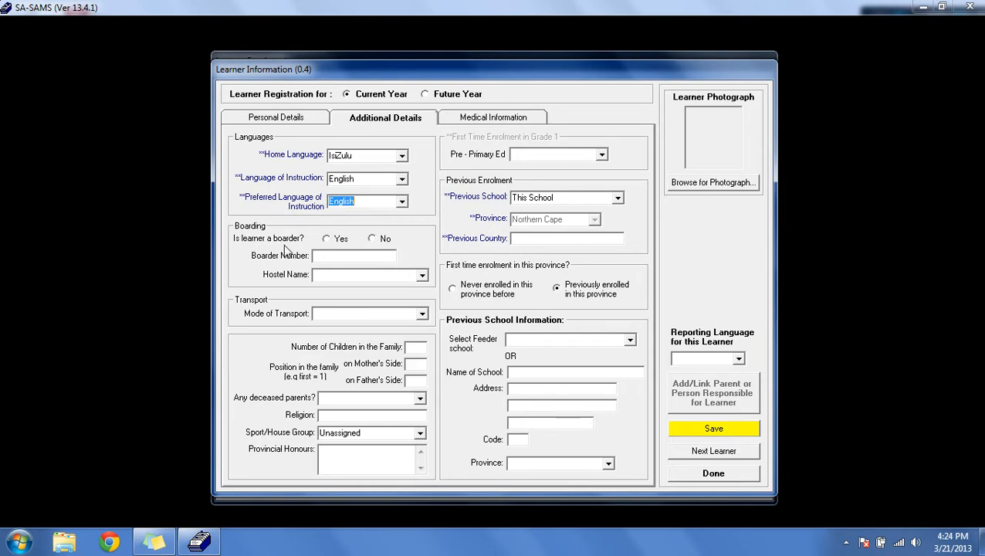
{"action": "left_click", "coordinate": [327, 238]}
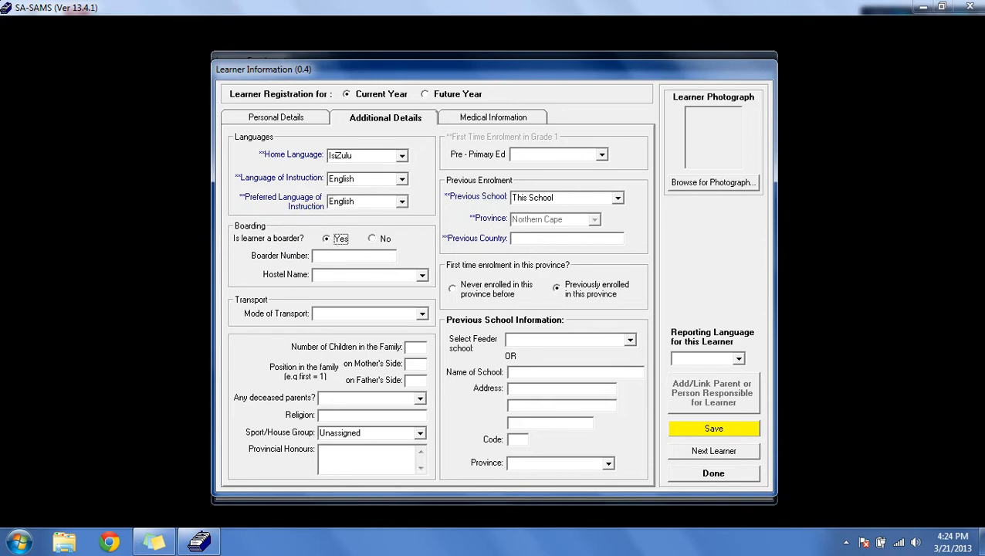
{"action": "left_click", "coordinate": [353, 256]}
{"action": "left_click", "coordinate": [422, 276]}
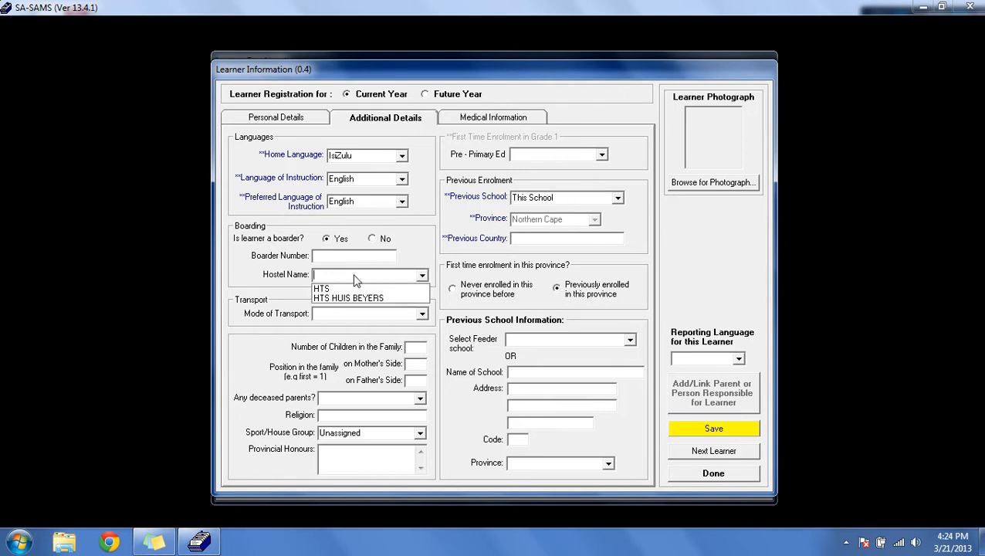
{"action": "left_click", "coordinate": [423, 277]}
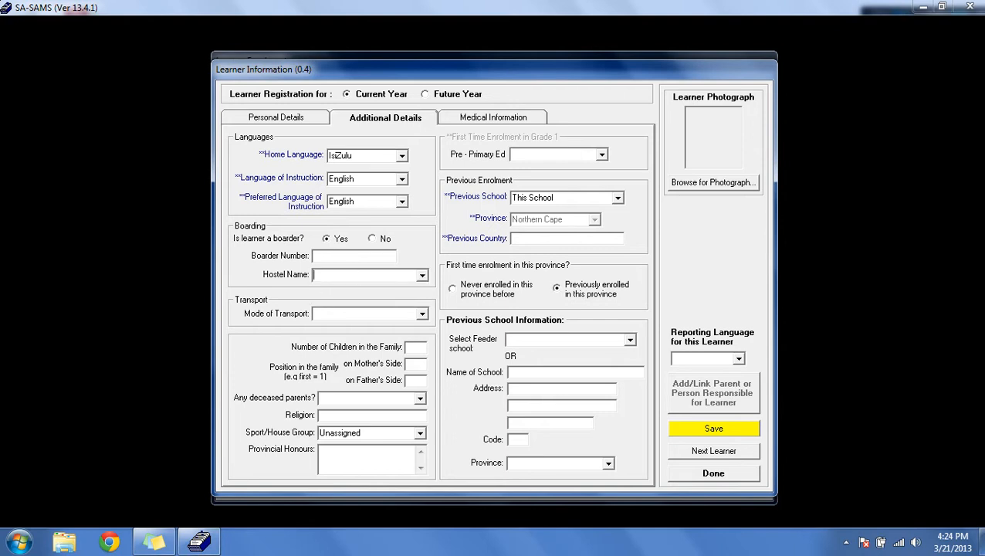
{"action": "left_click", "coordinate": [421, 275]}
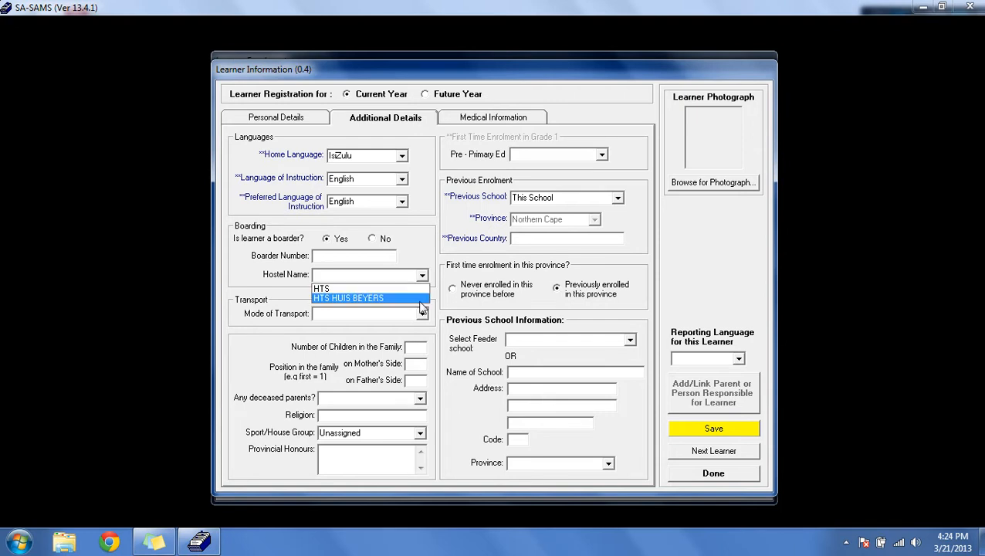
{"action": "left_click", "coordinate": [420, 277]}
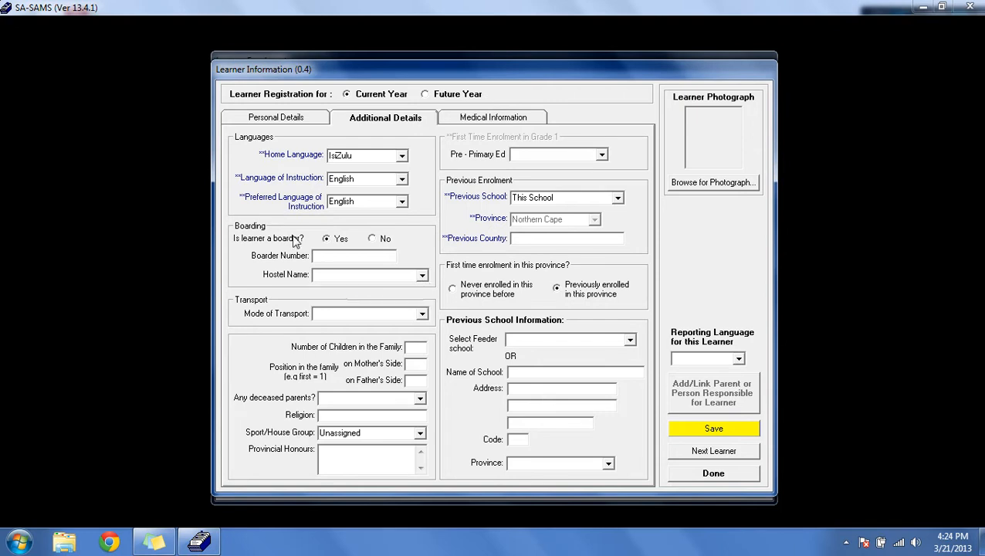
Step: Mark the learner as not a boarder and review the mode of transport options
{"action": "left_click", "coordinate": [374, 240]}
{"action": "left_click", "coordinate": [421, 314]}
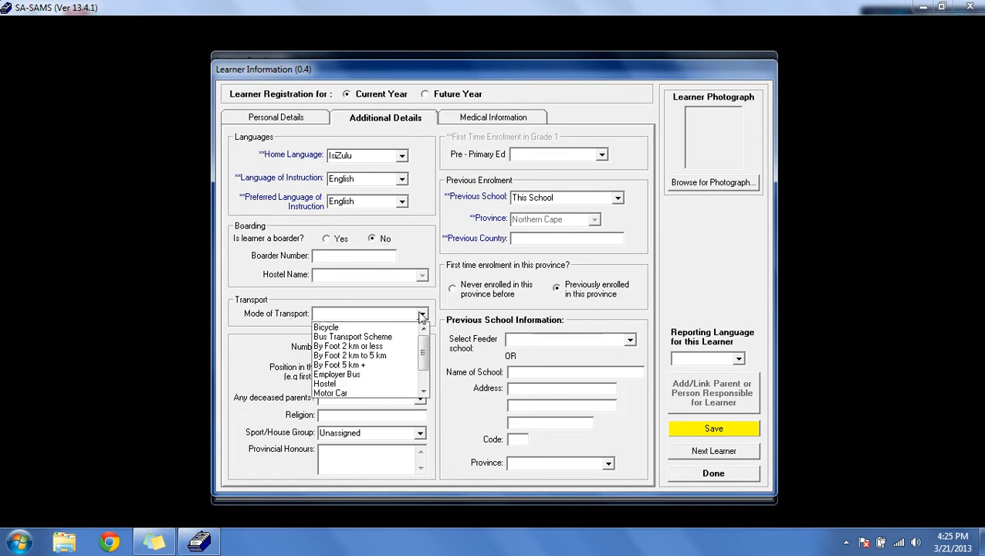
{"action": "left_click_drag", "start_coordinate": [422, 354], "coordinate": [424, 378]}
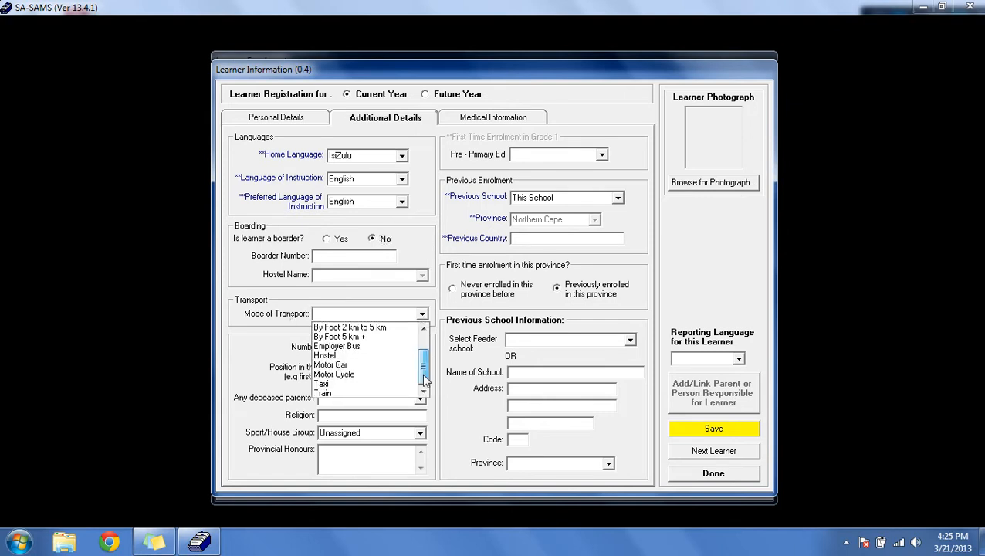
{"action": "scroll", "coordinate": [427, 368], "scroll_direction": "up", "scroll_amount": 1}
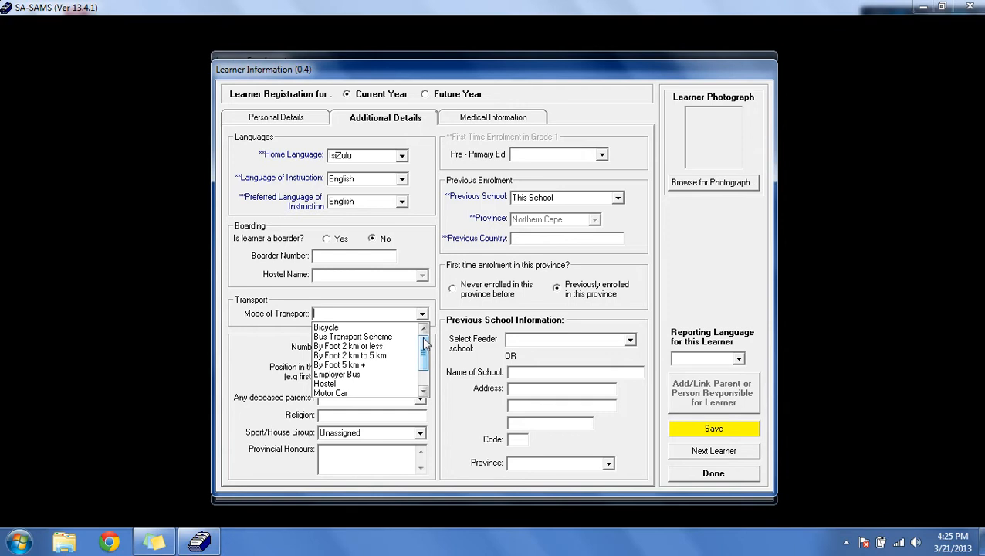
{"action": "left_click", "coordinate": [423, 313]}
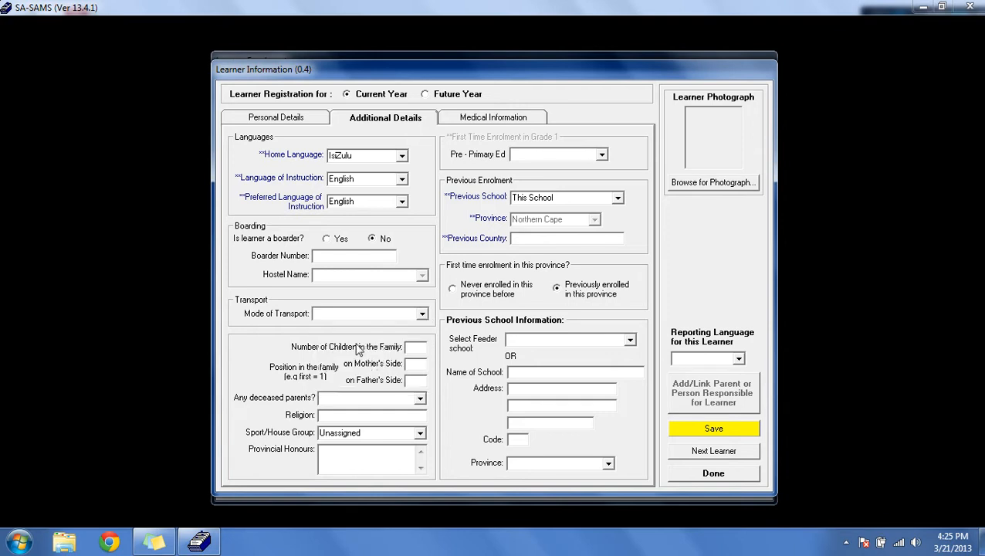
Step: Review the family, deceased parents, sport/house group and provincial honours fields
{"action": "left_click", "coordinate": [414, 347]}
{"action": "left_click", "coordinate": [415, 364]}
{"action": "left_click", "coordinate": [411, 380]}
{"action": "left_click", "coordinate": [421, 398]}
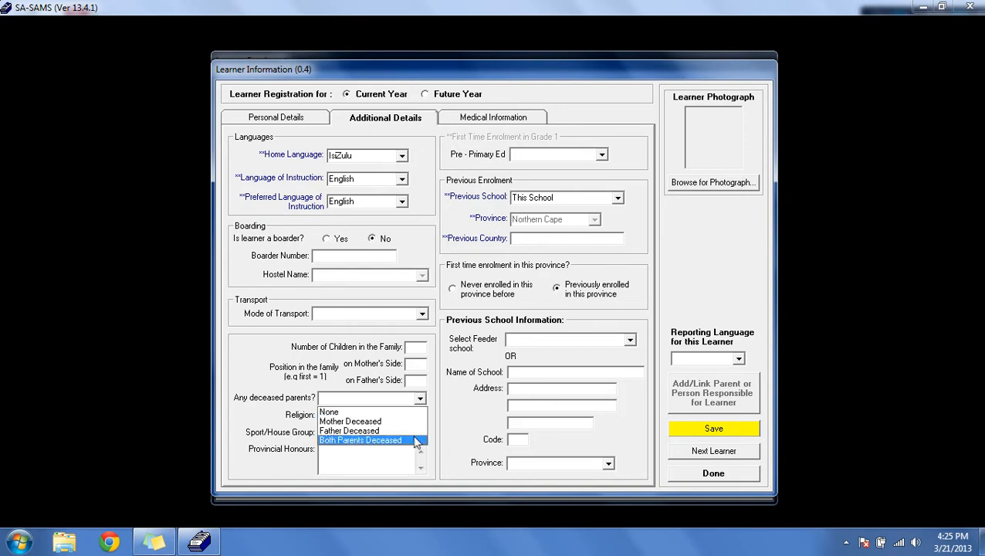
{"action": "left_click", "coordinate": [433, 403]}
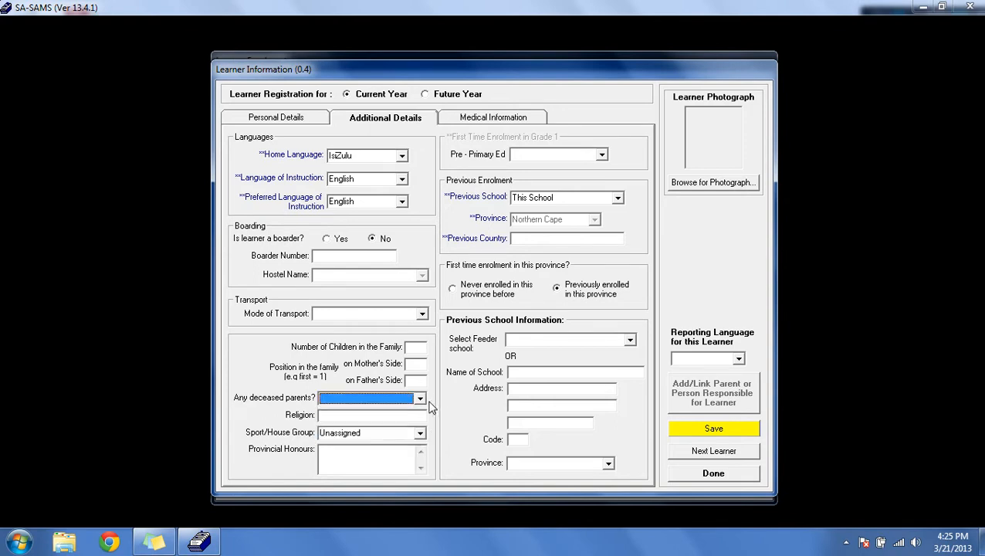
{"action": "key", "text": "Tab"}
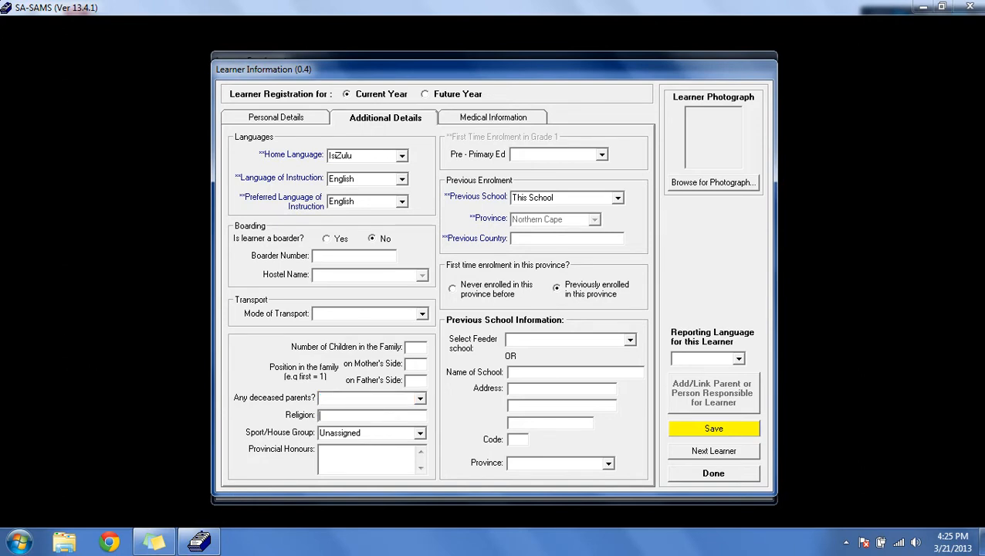
{"action": "left_click", "coordinate": [420, 434]}
{"action": "left_click", "coordinate": [421, 437]}
{"action": "left_click", "coordinate": [397, 440]}
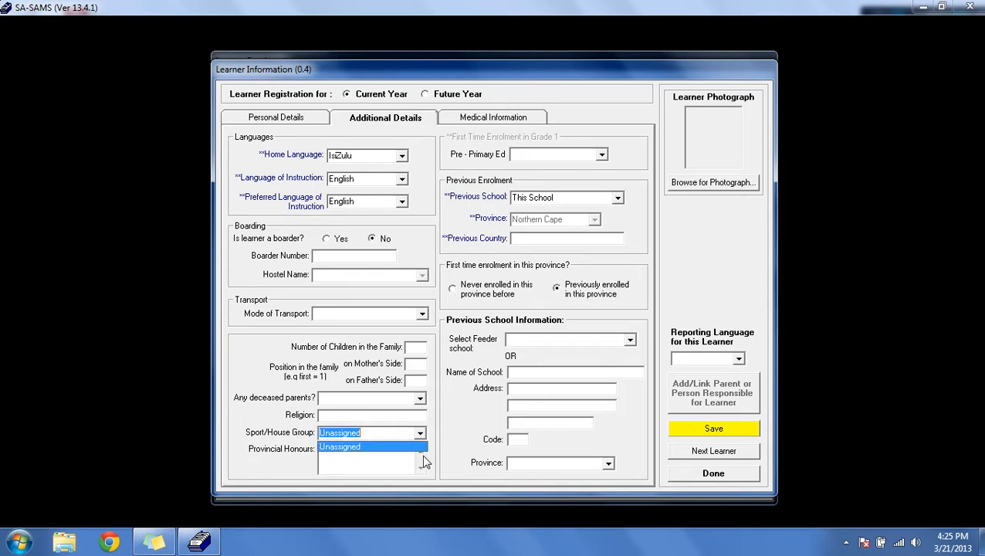
{"action": "left_click", "coordinate": [417, 453]}
{"action": "left_click", "coordinate": [397, 457]}
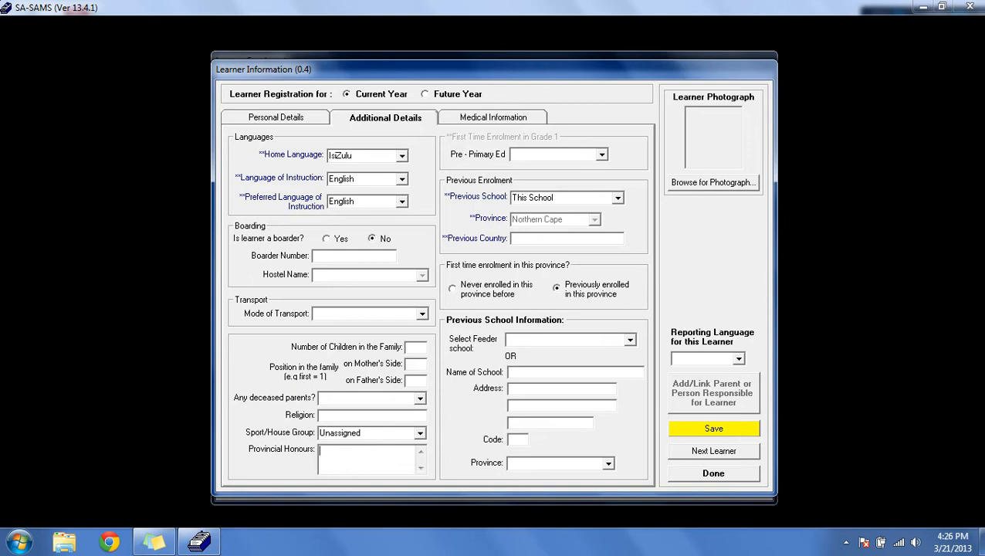
Step: Review the previous school and feeder school options
{"action": "left_click", "coordinate": [618, 198]}
{"action": "left_click", "coordinate": [532, 205]}
{"action": "left_click", "coordinate": [630, 340]}
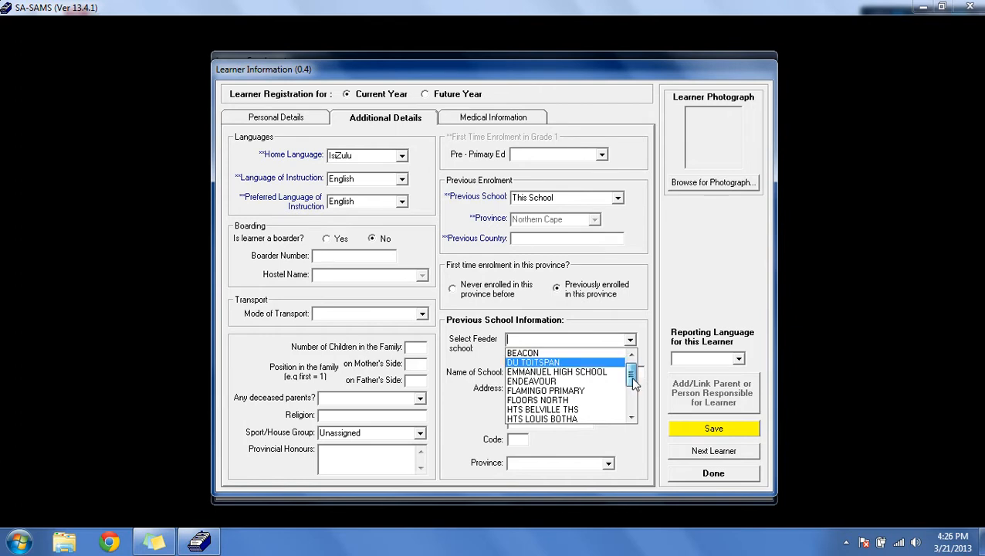
{"action": "left_click_drag", "start_coordinate": [633, 384], "coordinate": [635, 385]}
{"action": "left_click", "coordinate": [630, 340]}
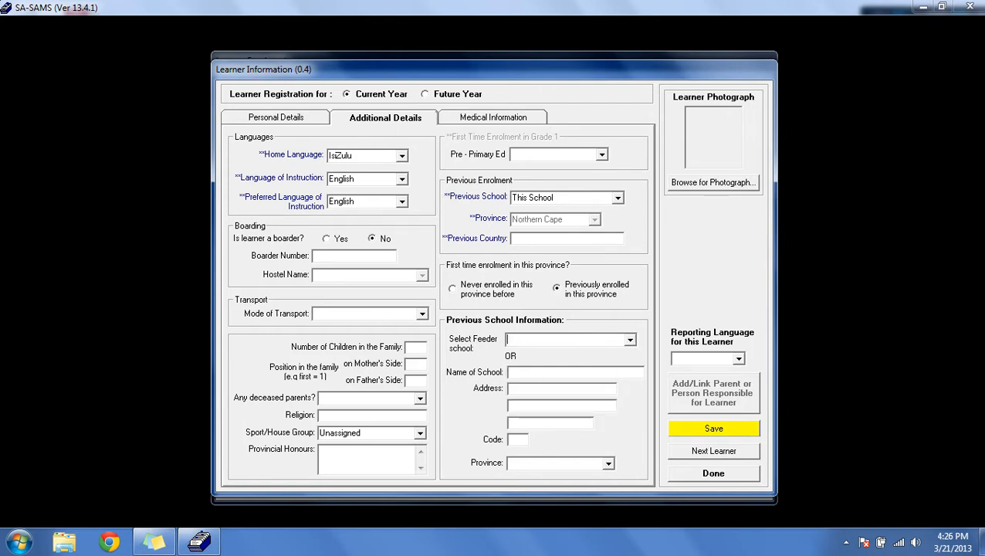
Step: Review the previous school name, address and code fields, then open the medical information page
{"action": "left_click", "coordinate": [508, 372]}
{"action": "left_click", "coordinate": [510, 388]}
{"action": "left_click", "coordinate": [517, 439]}
{"action": "left_click", "coordinate": [463, 121]}
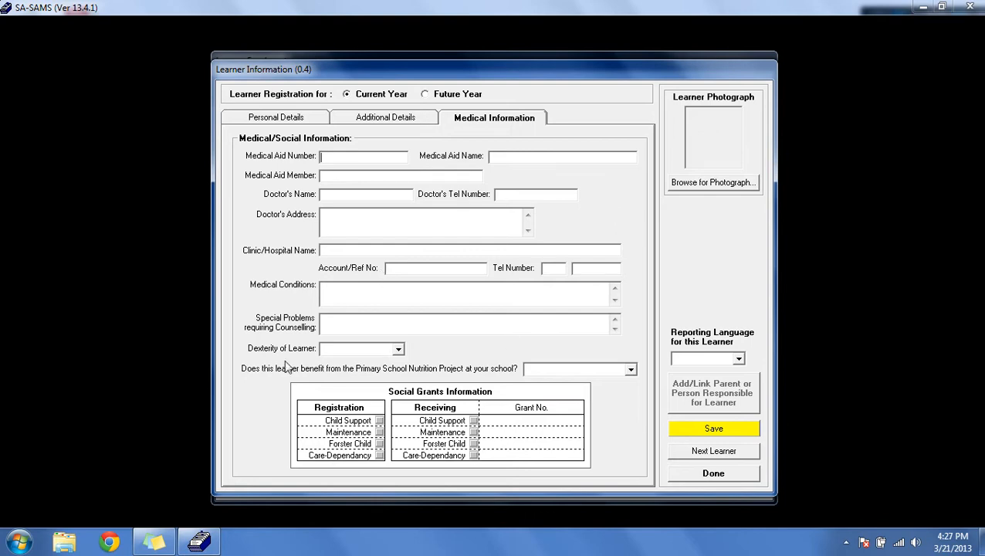
Step: Review the learner dexterity options and the Primary School Nutrition Project options
{"action": "left_click", "coordinate": [398, 349]}
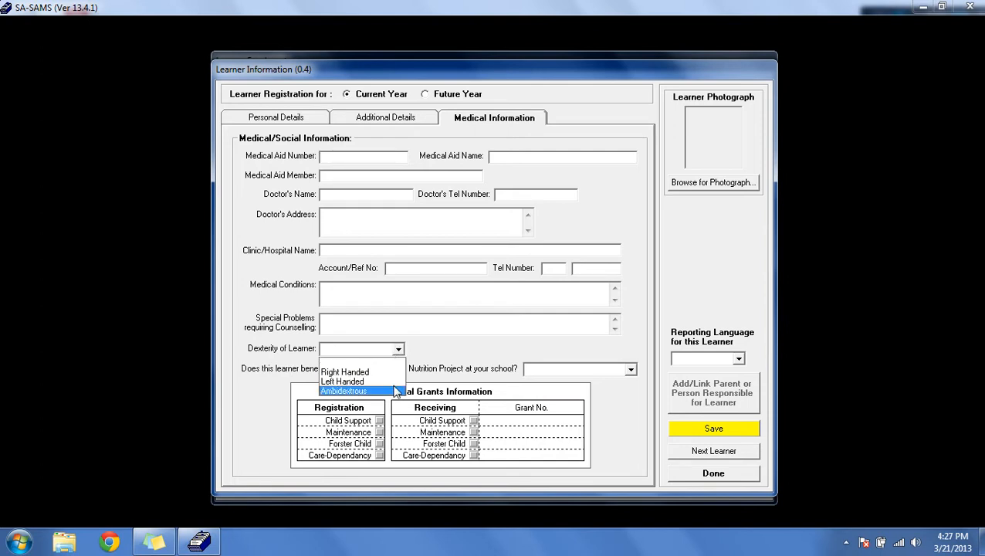
{"action": "left_click", "coordinate": [400, 385]}
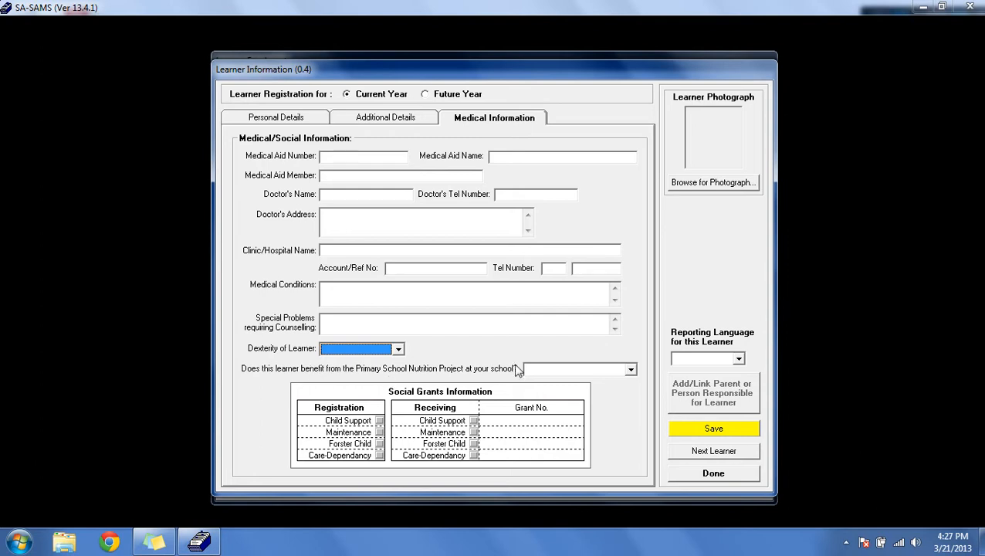
{"action": "left_click", "coordinate": [631, 369]}
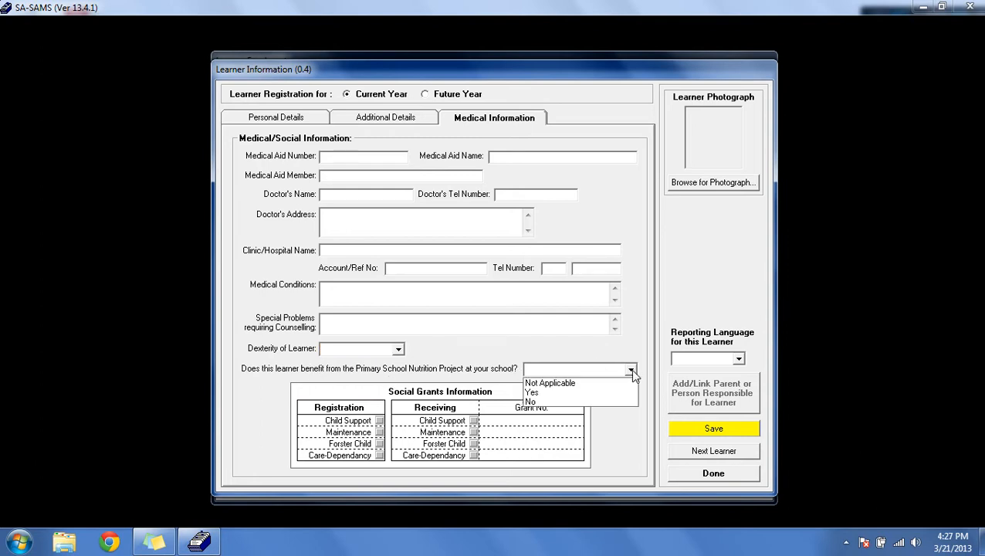
{"action": "left_click", "coordinate": [632, 373]}
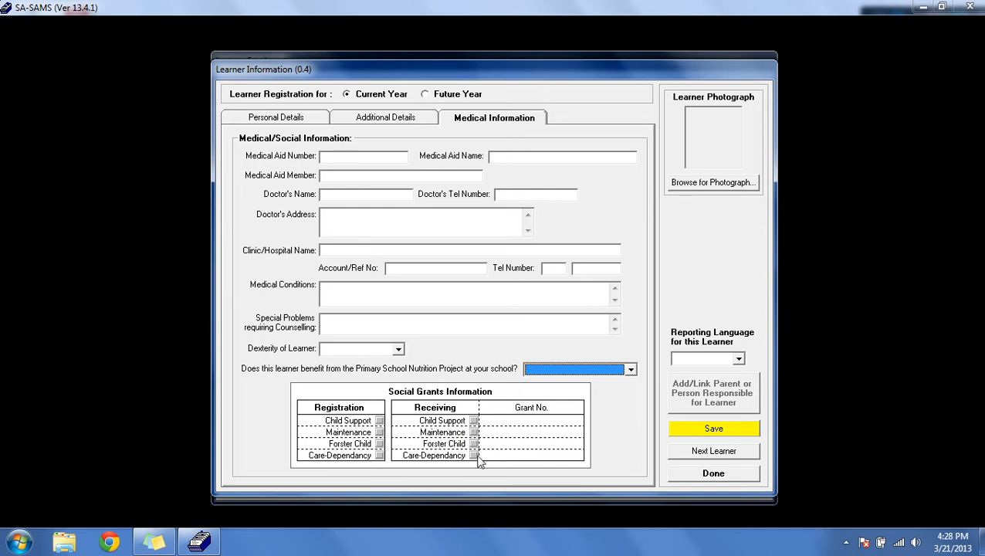
Step: Tick the Child Support and Maintenance boxes under social grants registration
{"action": "left_click", "coordinate": [475, 421]}
{"action": "left_click", "coordinate": [474, 421]}
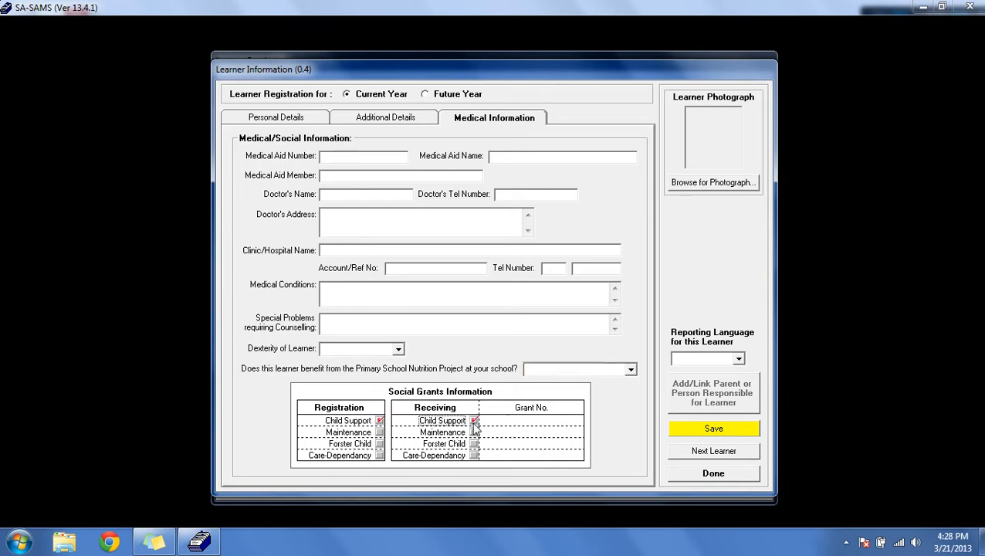
{"action": "left_click", "coordinate": [475, 433]}
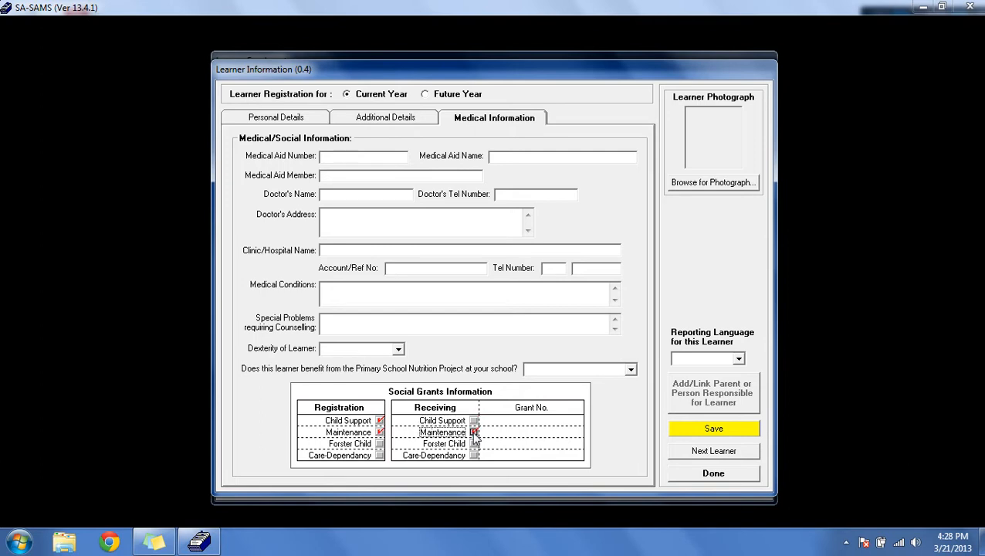
{"action": "left_click", "coordinate": [474, 432]}
{"action": "left_click", "coordinate": [531, 420]}
{"action": "left_click", "coordinate": [543, 444]}
{"action": "left_click", "coordinate": [531, 421]}
Step: Browse for a learner photograph, choosing the portion-of-image method, and load the female-student-hi picture
{"action": "left_click", "coordinate": [718, 190]}
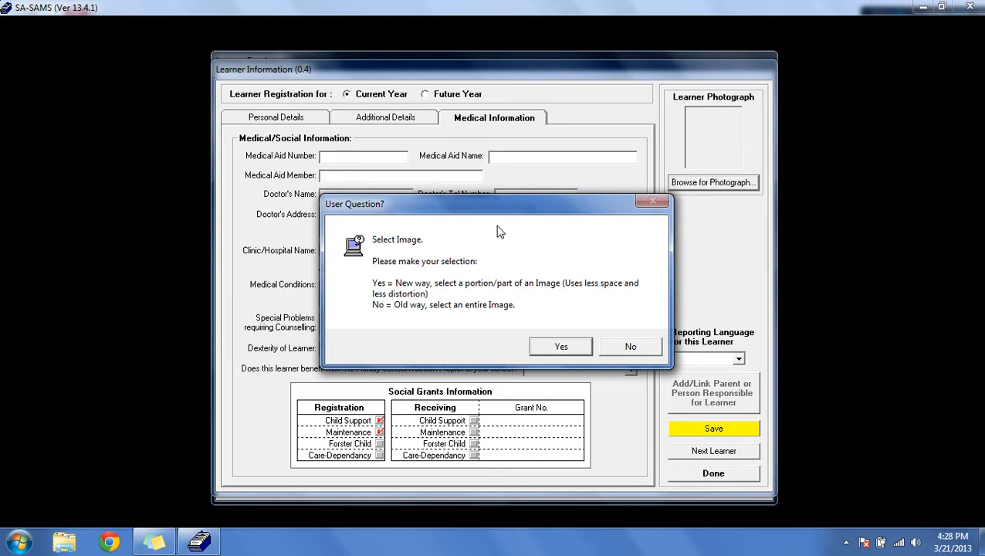
{"action": "left_click", "coordinate": [557, 347]}
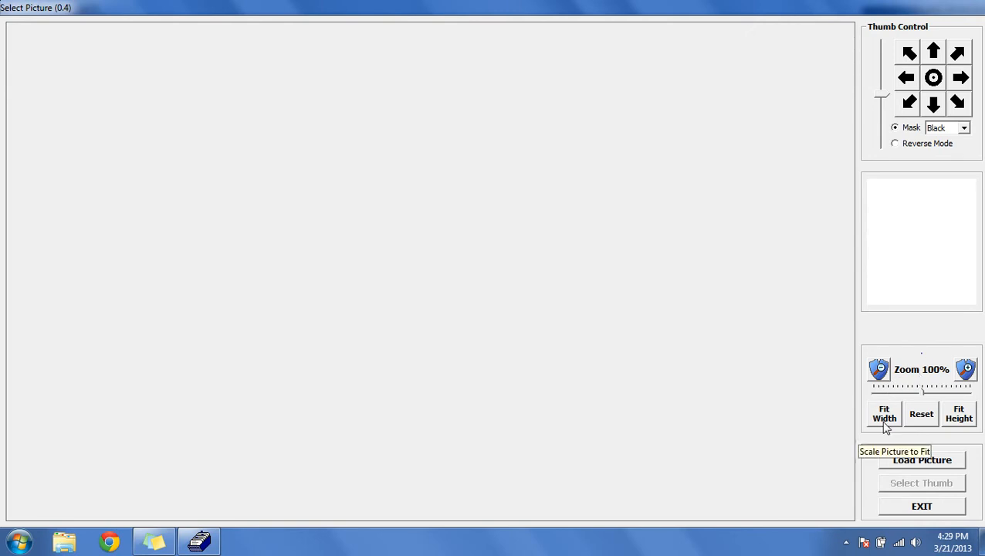
{"action": "left_click", "coordinate": [912, 466]}
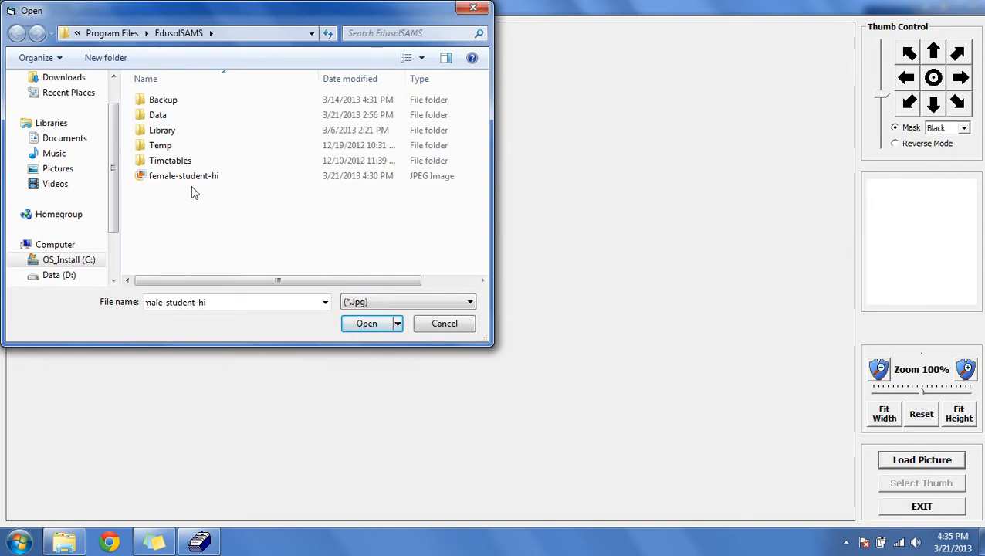
{"action": "left_click", "coordinate": [191, 176]}
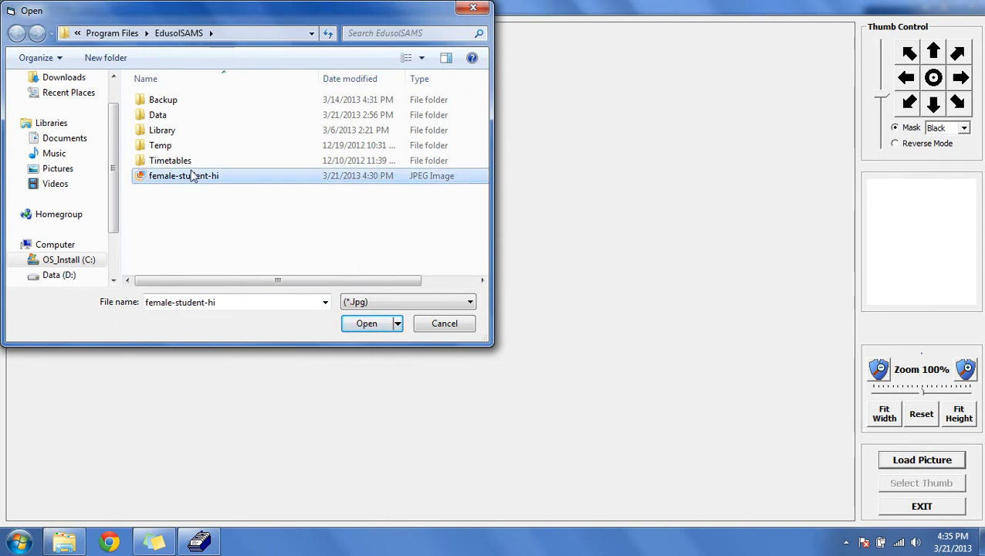
{"action": "left_click", "coordinate": [364, 325]}
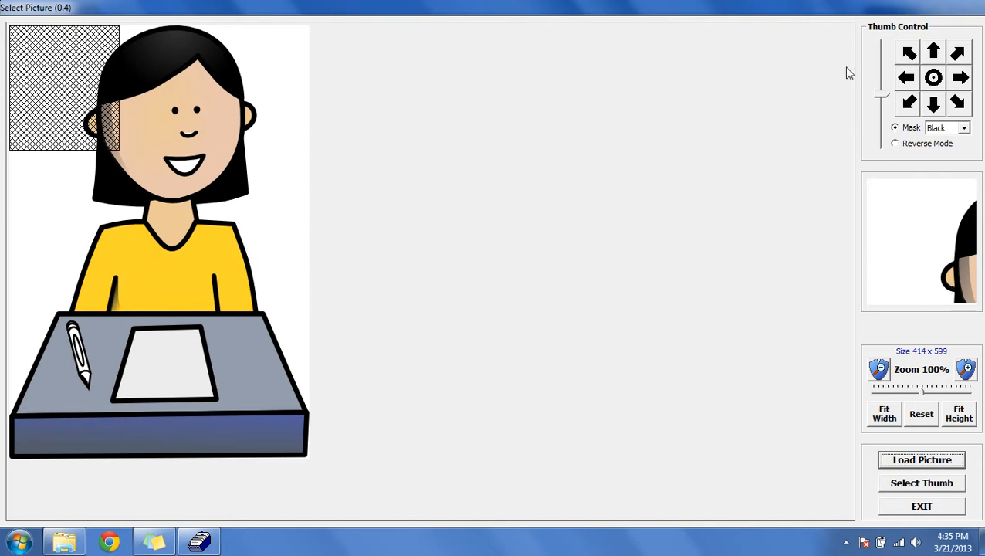
Step: Move the thumbnail selection frame over the learner's face and adjust the movement speed
{"action": "left_click", "coordinate": [963, 79]}
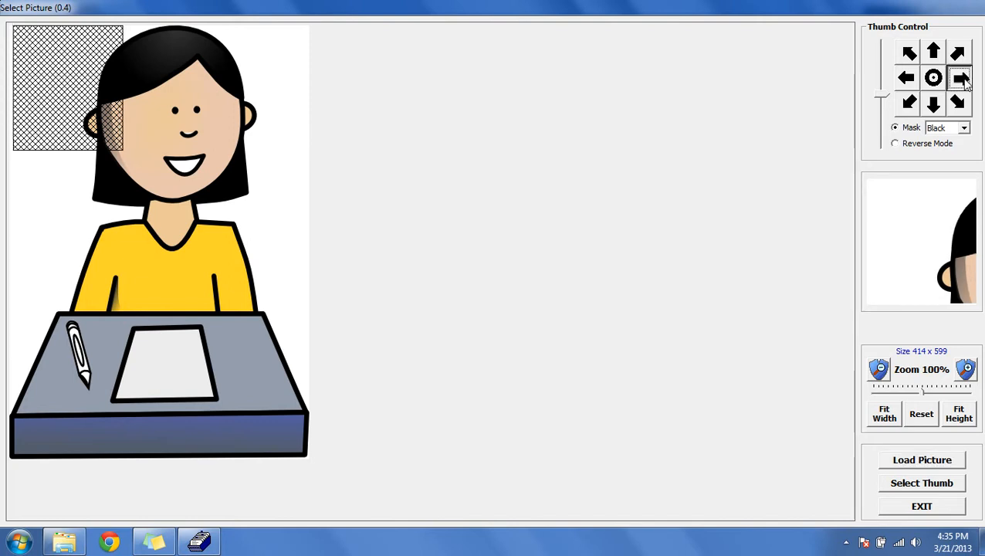
{"action": "left_click", "coordinate": [962, 79]}
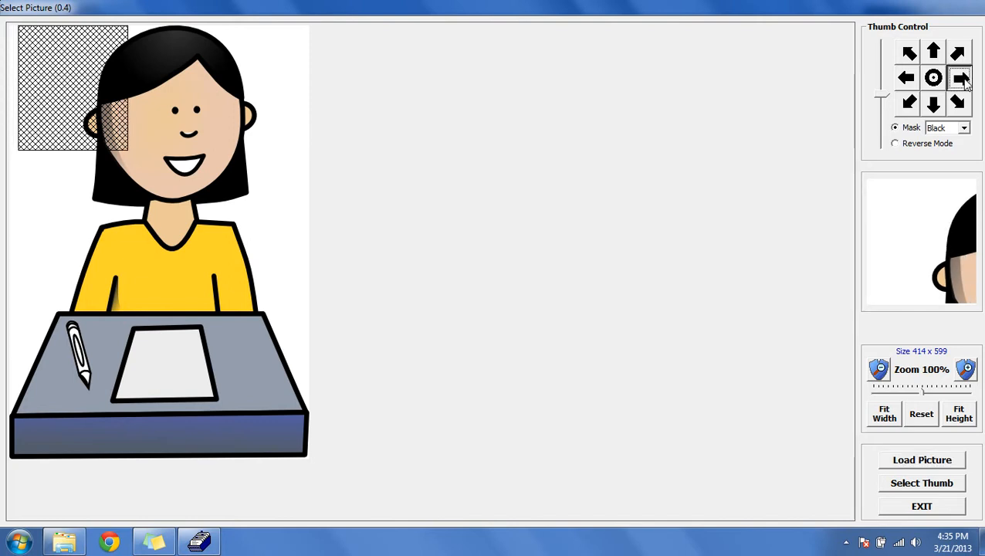
{"action": "left_click", "coordinate": [962, 79]}
{"action": "mouse_move", "coordinate": [225, 127]}
{"action": "left_mouse_down"}
{"action": "mouse_move", "coordinate": [181, 143]}
{"action": "mouse_move", "coordinate": [161, 86]}
{"action": "left_mouse_up"}
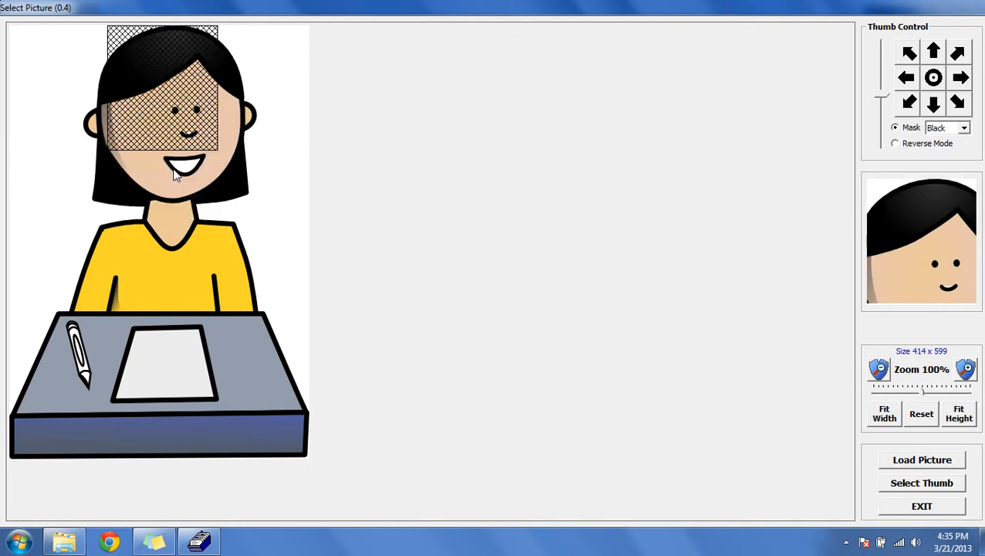
{"action": "left_click", "coordinate": [174, 176]}
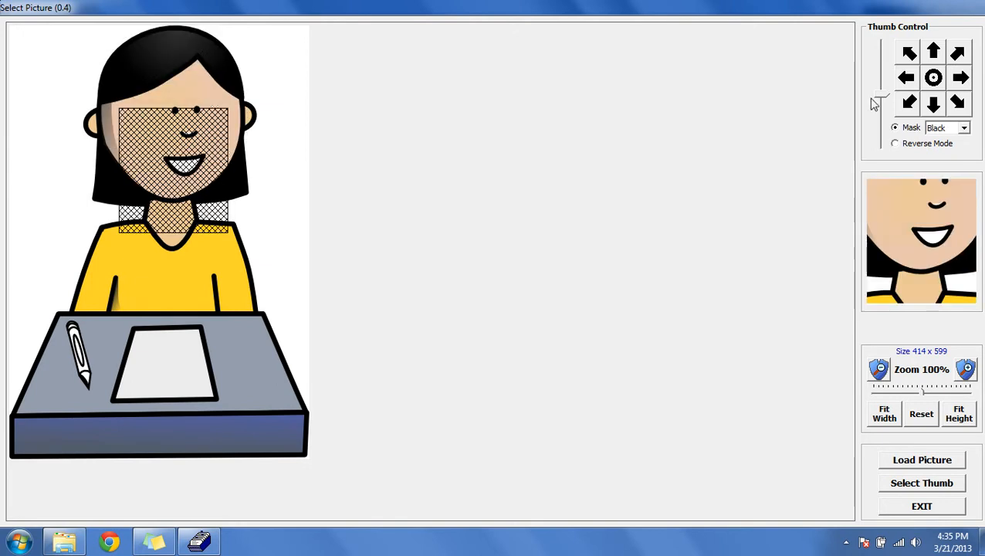
{"action": "left_click_drag", "start_coordinate": [875, 103], "coordinate": [883, 77]}
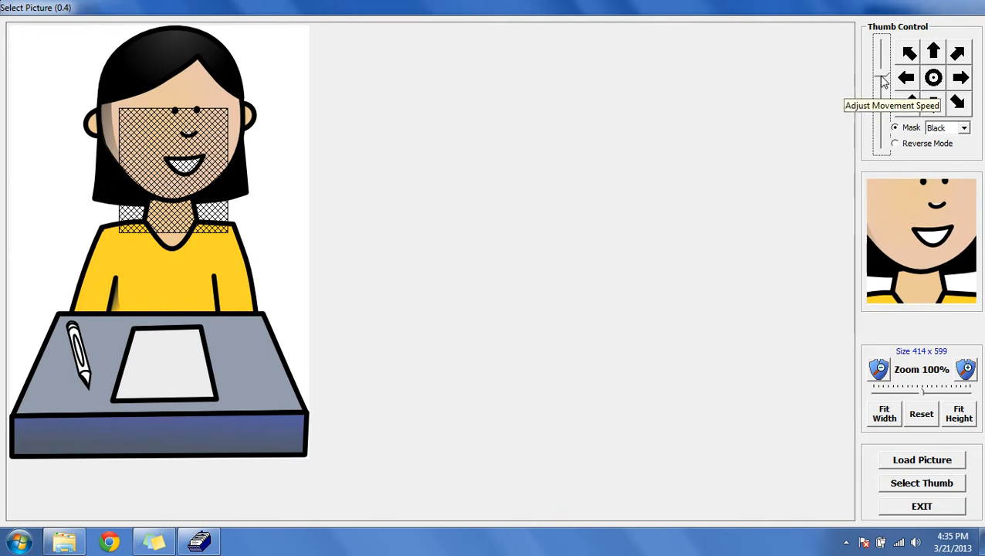
{"action": "left_click_drag", "start_coordinate": [883, 80], "coordinate": [881, 127]}
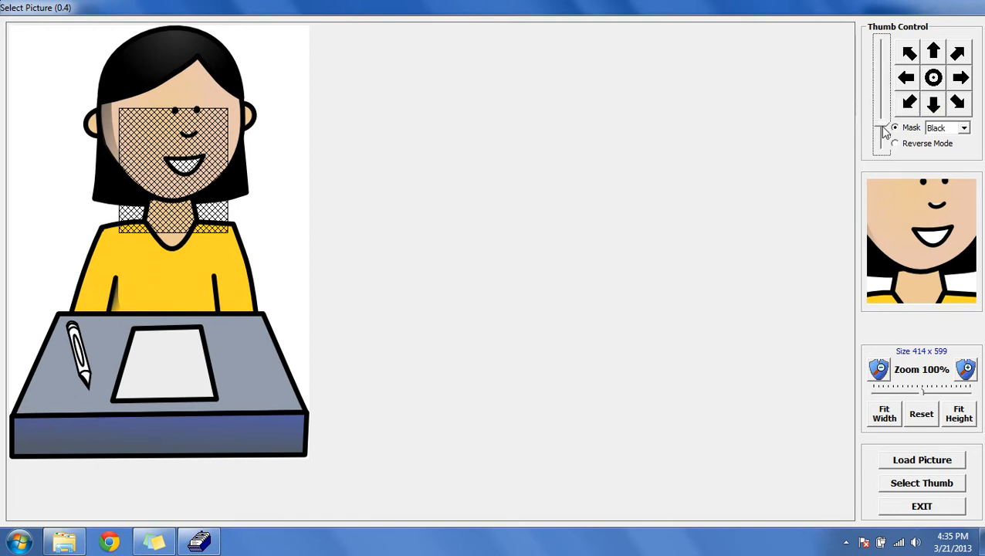
{"action": "left_click", "coordinate": [935, 53]}
{"action": "left_click", "coordinate": [942, 59]}
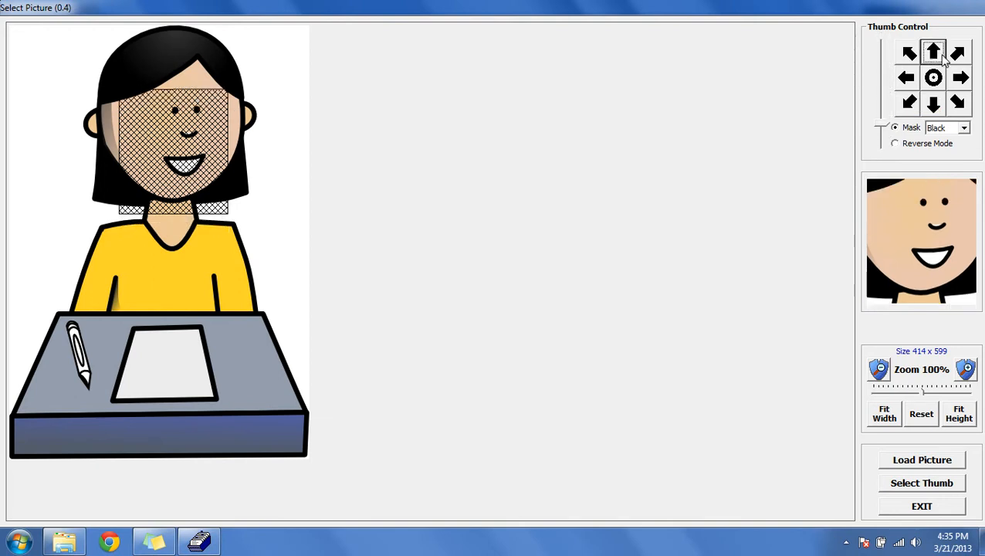
{"action": "left_click", "coordinate": [942, 59]}
{"action": "left_click", "coordinate": [942, 59]}
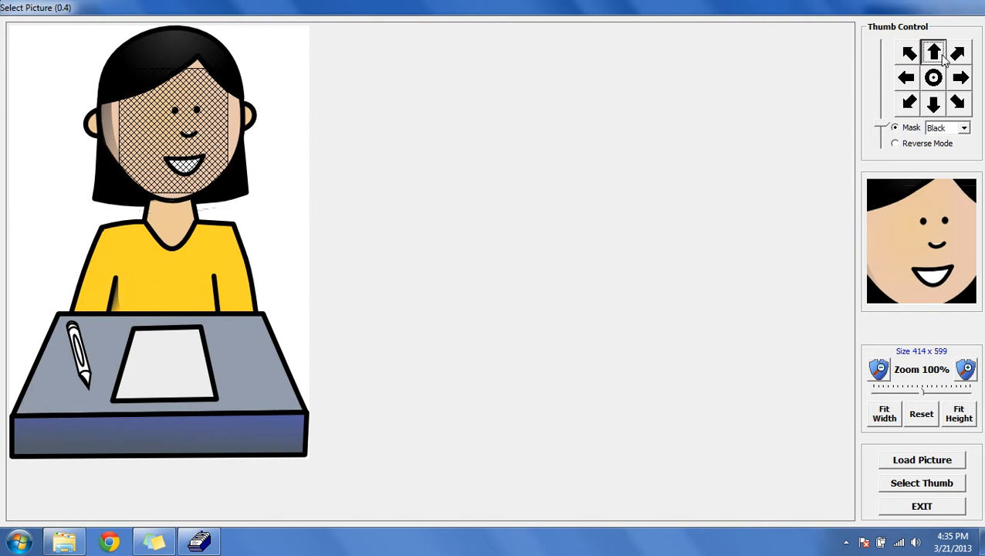
Step: Zoom the picture out to 73%, reposition the selection over the face and select it as the thumbnail
{"action": "left_click", "coordinate": [884, 414]}
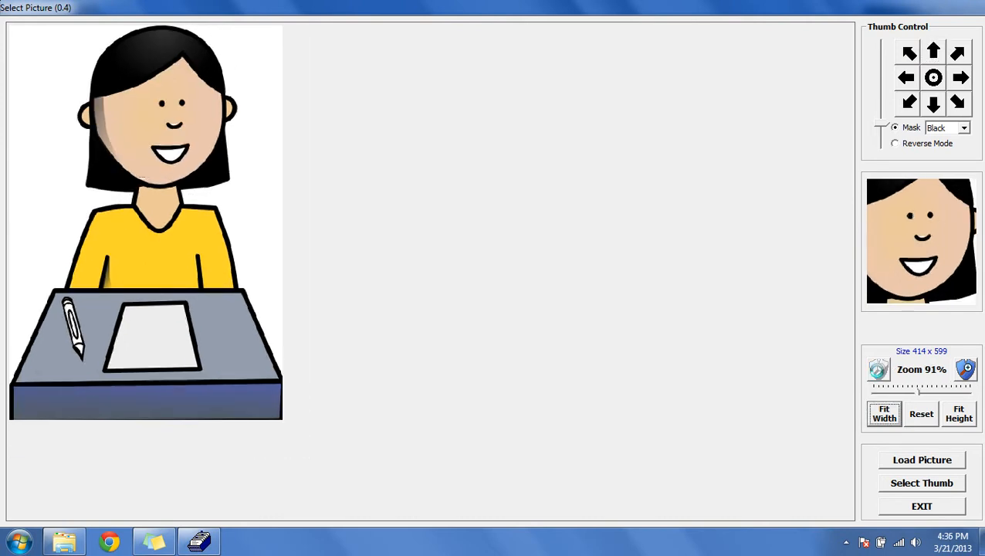
{"action": "left_click", "coordinate": [880, 372]}
{"action": "left_click", "coordinate": [879, 372]}
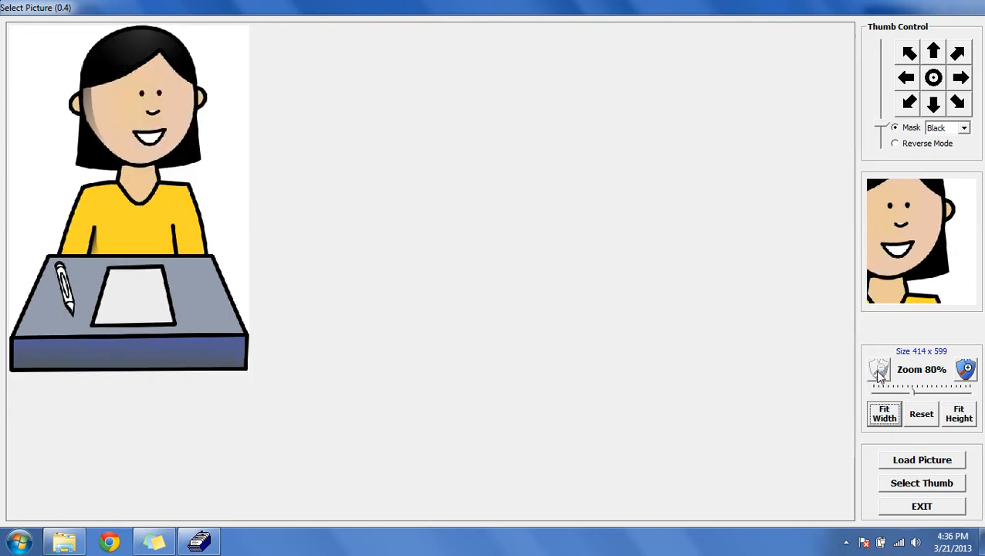
{"action": "left_click", "coordinate": [880, 372]}
{"action": "left_click", "coordinate": [884, 414]}
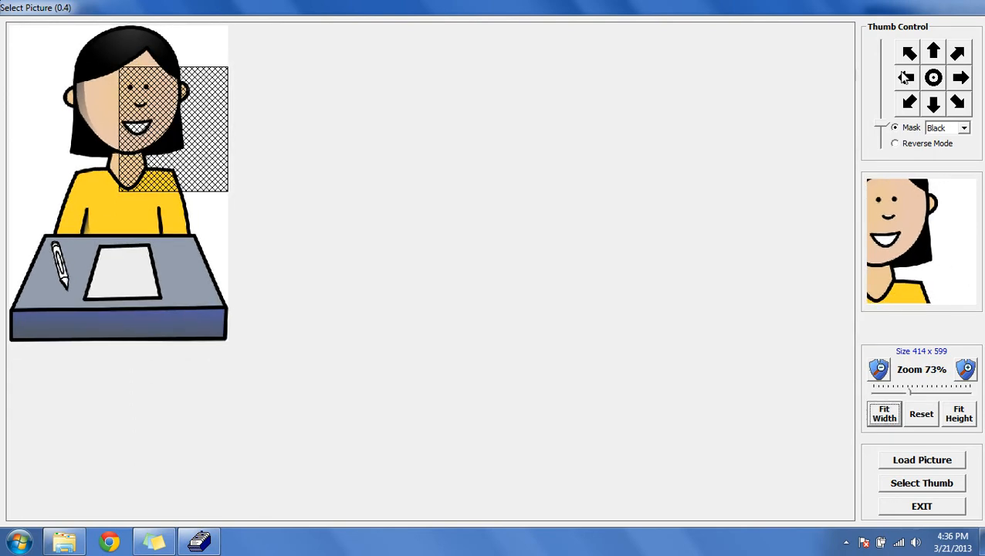
{"action": "left_click", "coordinate": [906, 78]}
{"action": "left_click", "coordinate": [906, 81]}
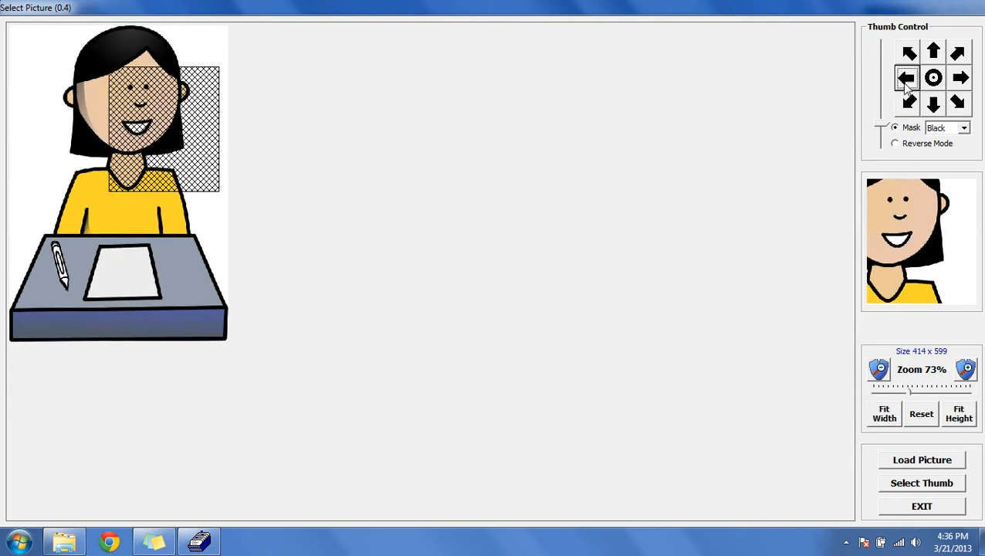
{"action": "left_click_drag", "start_coordinate": [124, 98], "coordinate": [134, 94]}
{"action": "left_click", "coordinate": [130, 107]}
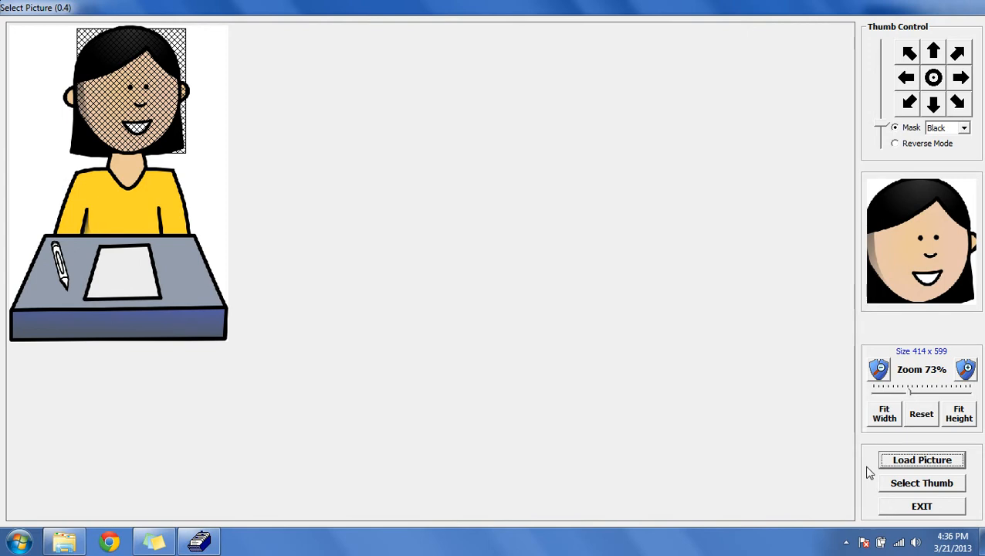
{"action": "left_click", "coordinate": [914, 485]}
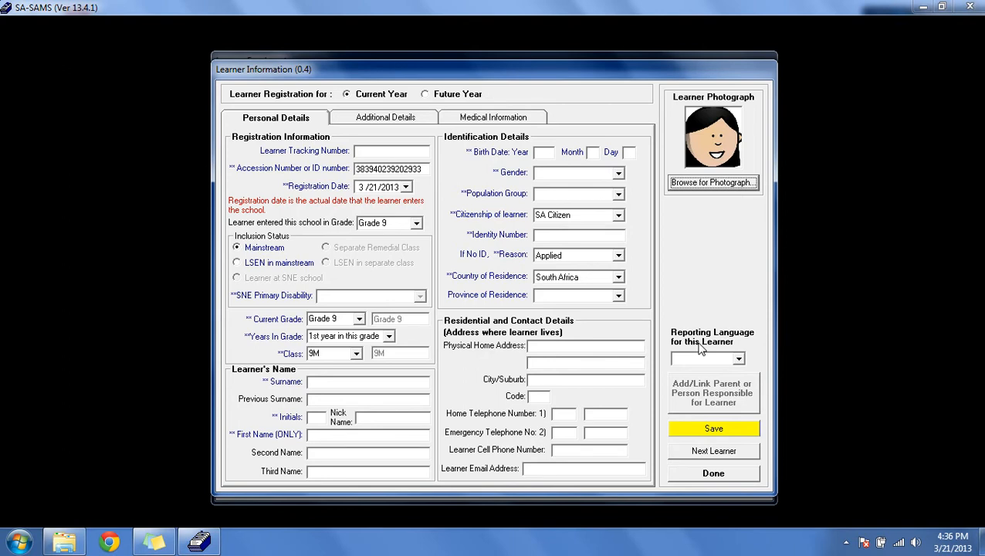
Step: Set the reporting language for this learner to English and try to save the learner
{"action": "left_click", "coordinate": [739, 360]}
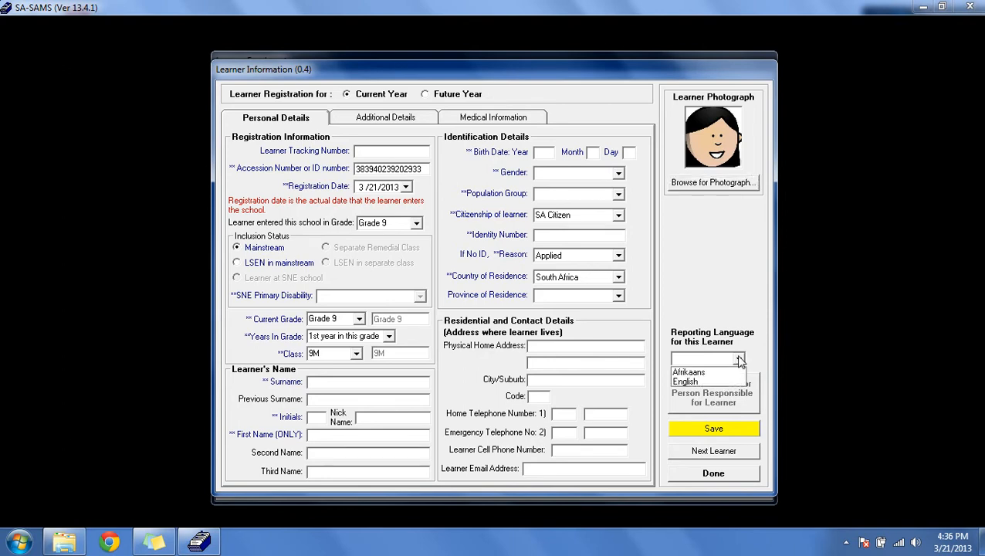
{"action": "left_click", "coordinate": [706, 382]}
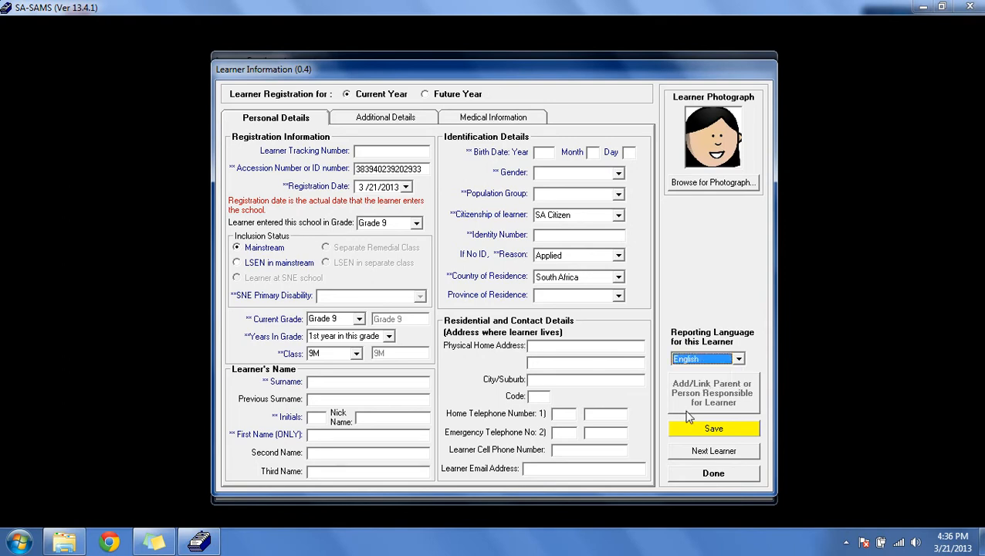
{"action": "left_click", "coordinate": [728, 432]}
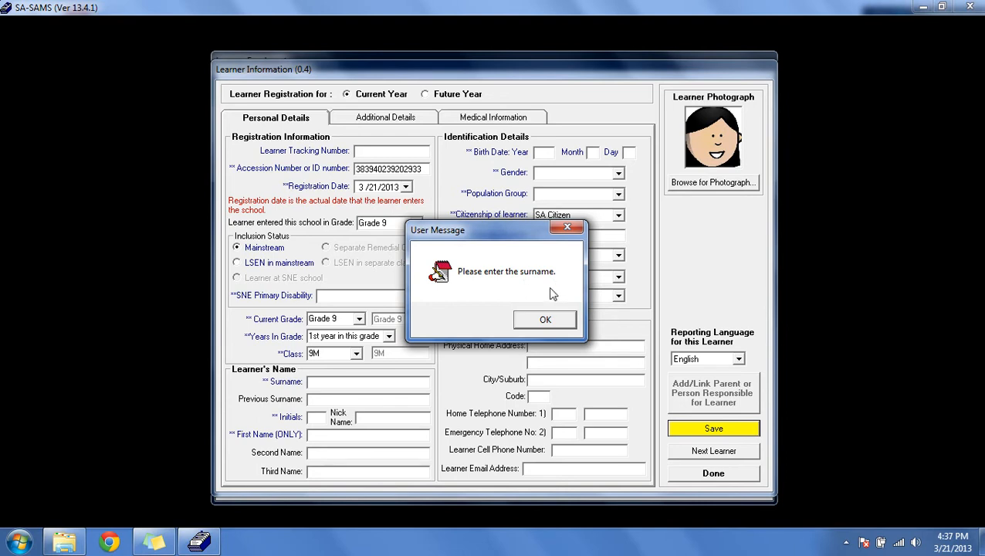
{"action": "left_click", "coordinate": [544, 318]}
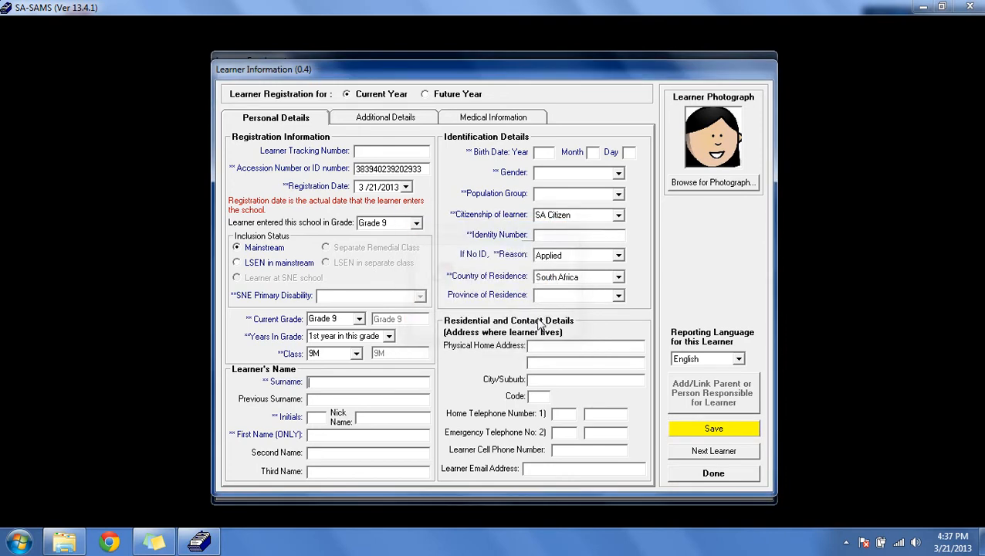
Step: Exit the learner form without saving and close the learner tracking number dialog
{"action": "left_click", "coordinate": [709, 479]}
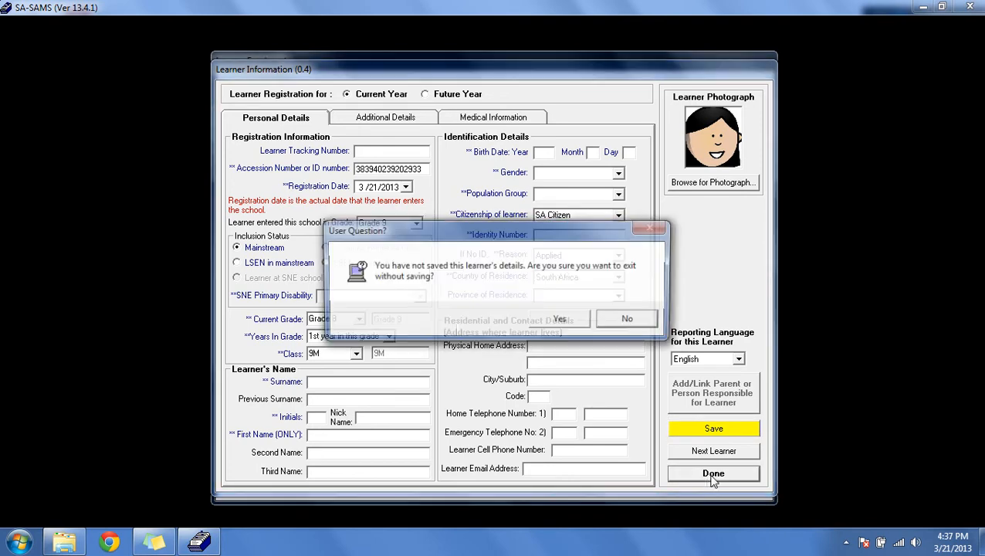
{"action": "left_click", "coordinate": [561, 320]}
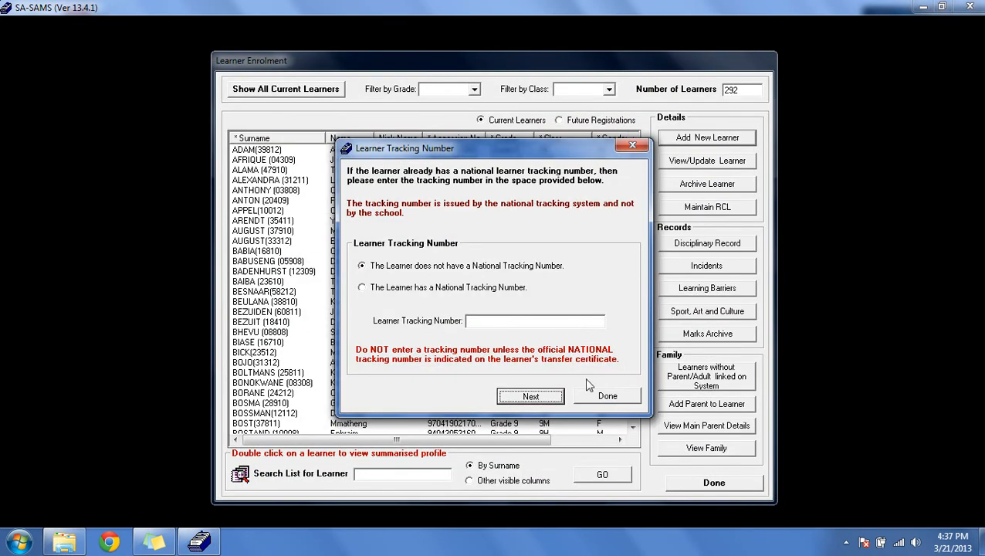
{"action": "left_click", "coordinate": [593, 399]}
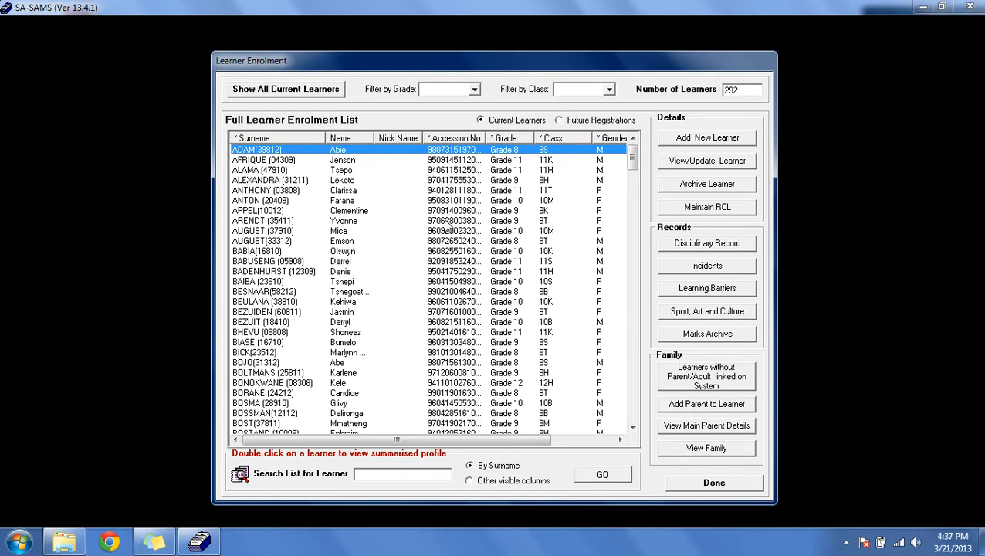
Step: Filter the learner enrolment list by Grade 10
{"action": "left_click", "coordinate": [476, 90]}
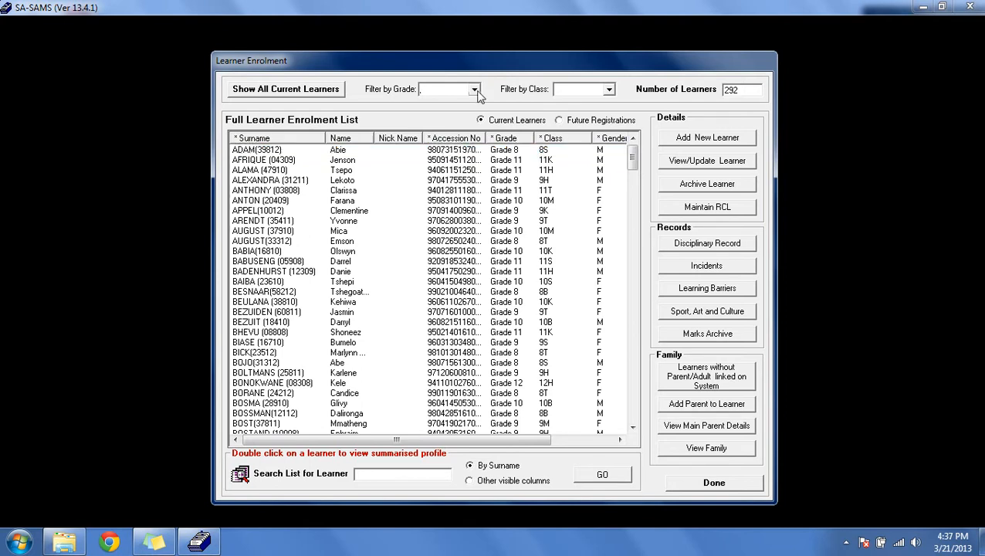
{"action": "left_click", "coordinate": [475, 91]}
{"action": "left_click", "coordinate": [451, 122]}
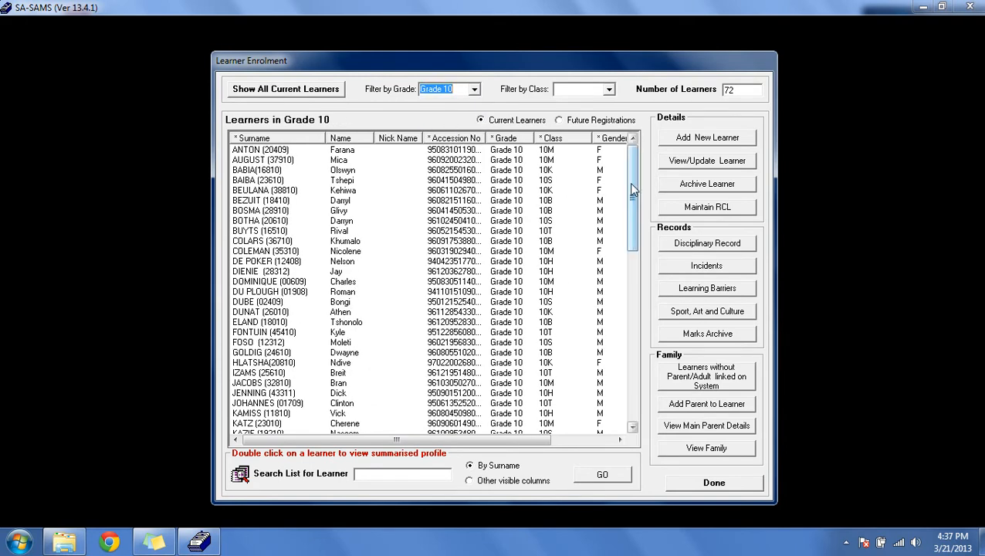
Step: Open the summarised performance profile of a Grade 10 learner from the enrolment list, then close it
{"action": "left_click_drag", "start_coordinate": [628, 182], "coordinate": [628, 241]}
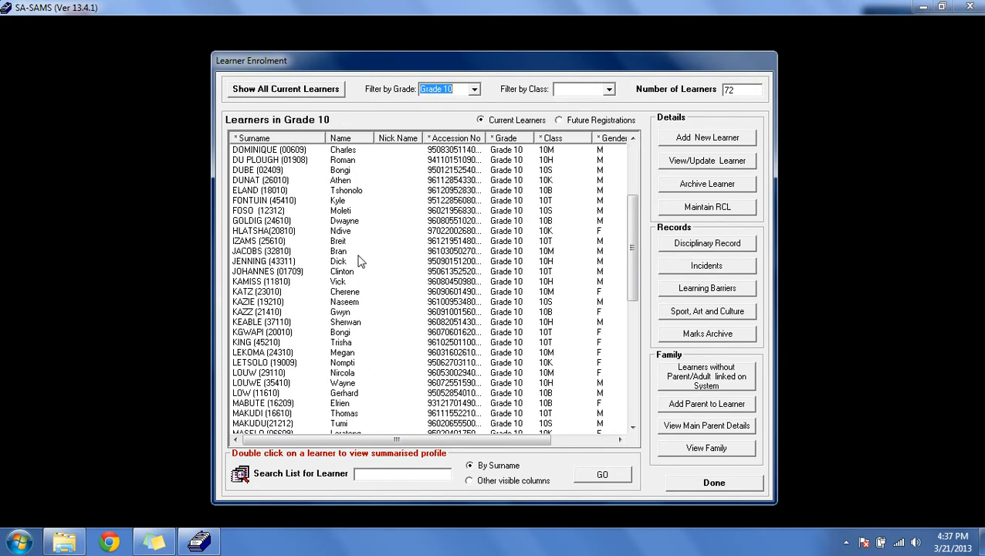
{"action": "left_click", "coordinate": [340, 281]}
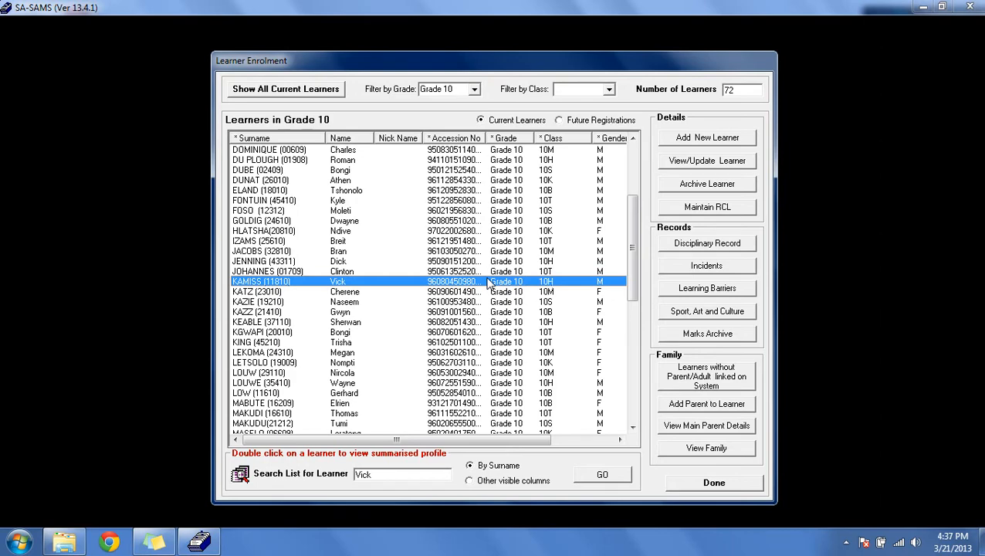
{"action": "double_click", "coordinate": [436, 282]}
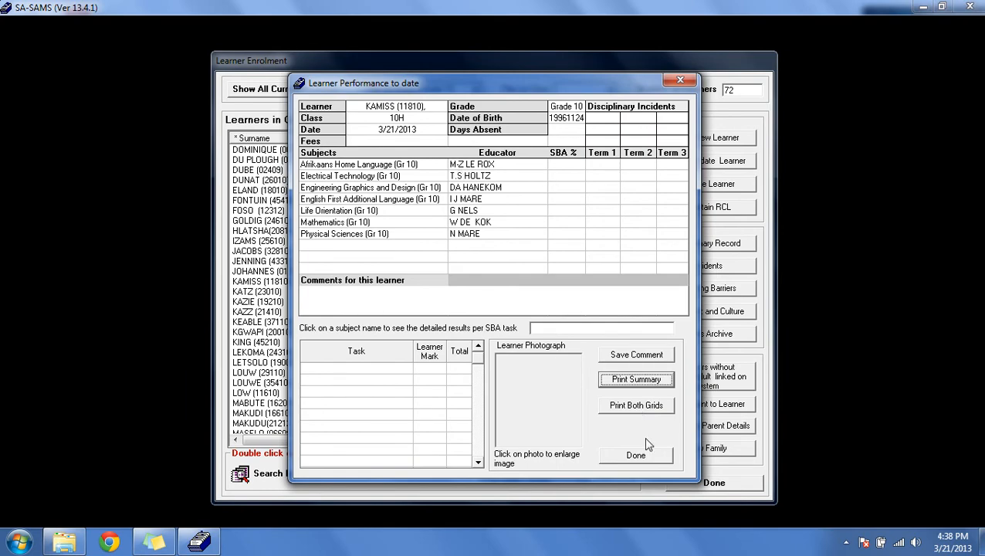
{"action": "left_click", "coordinate": [636, 455]}
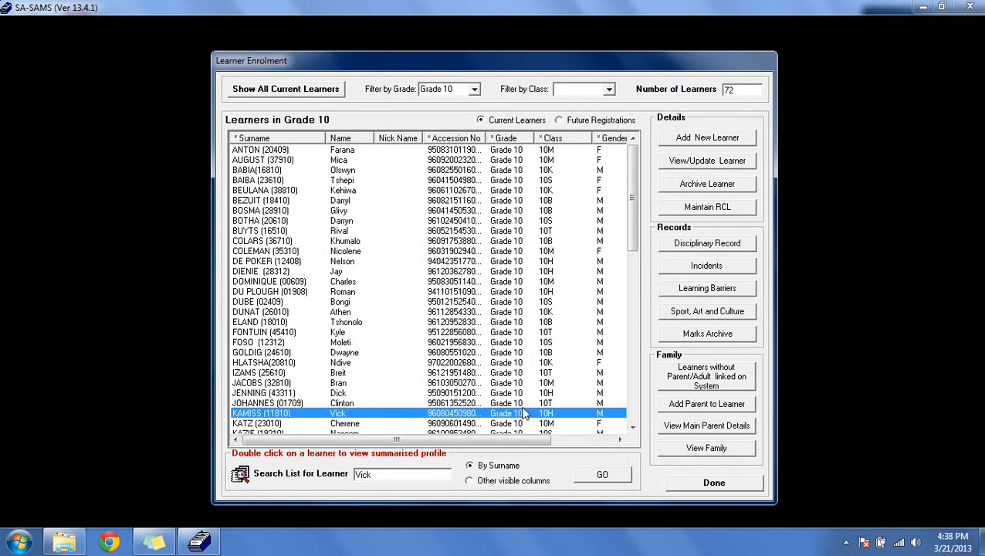
Step: Open the selected learner for updating and browse the Additional Details, Medical Information and NSC Exam Registration tabs
{"action": "left_click", "coordinate": [695, 165]}
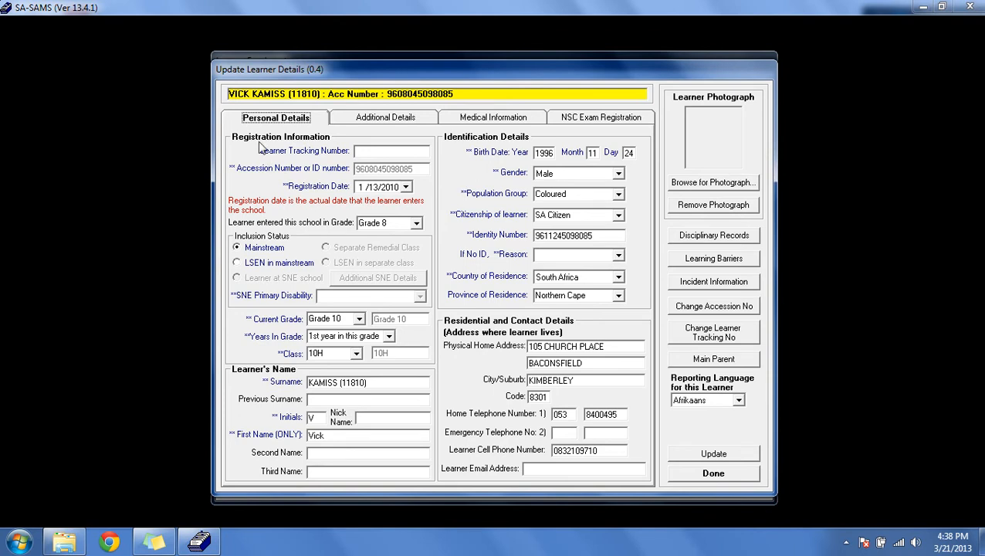
{"action": "left_click", "coordinate": [405, 121]}
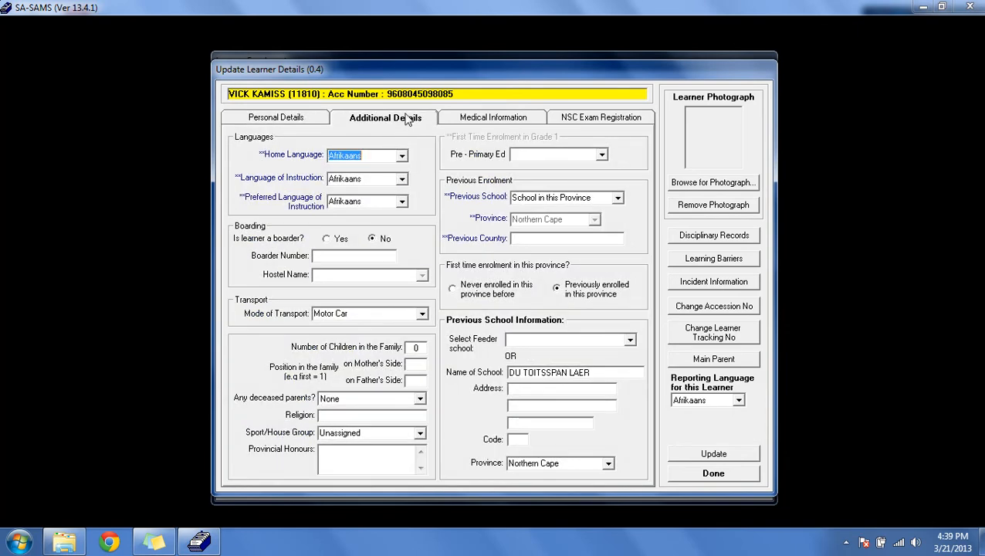
{"action": "left_click", "coordinate": [513, 124]}
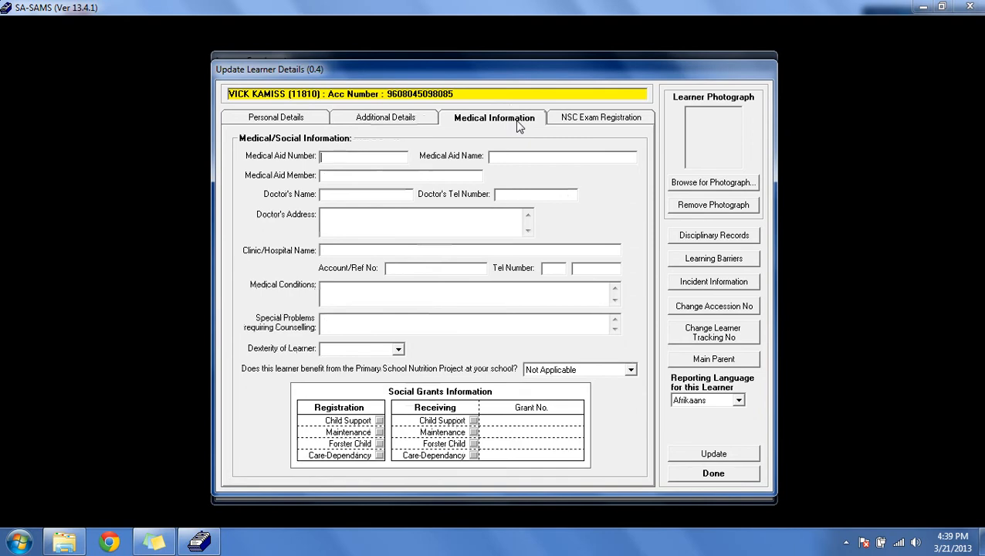
{"action": "left_click", "coordinate": [571, 122]}
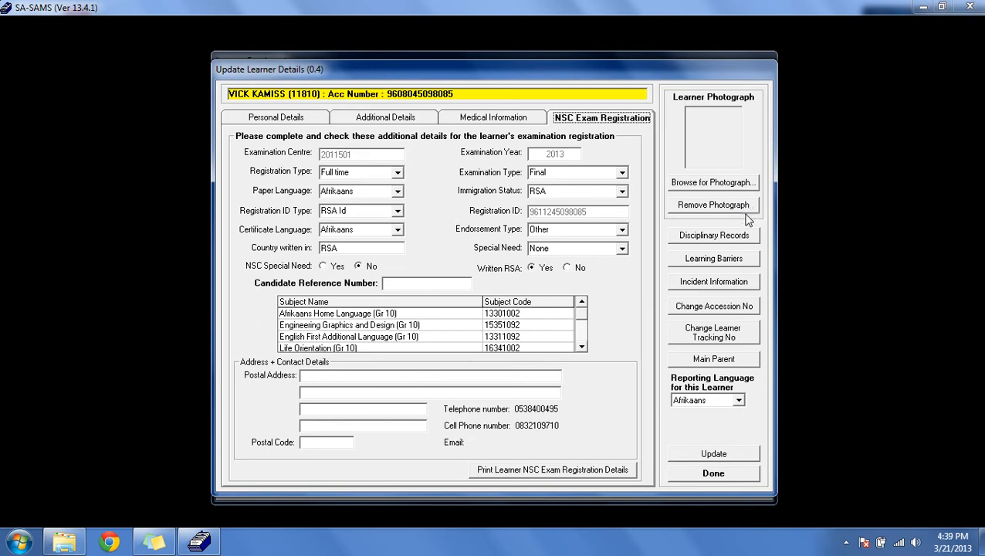
Step: Open the learner's disciplinary records and switch between the demerit and merit views
{"action": "left_click", "coordinate": [736, 243]}
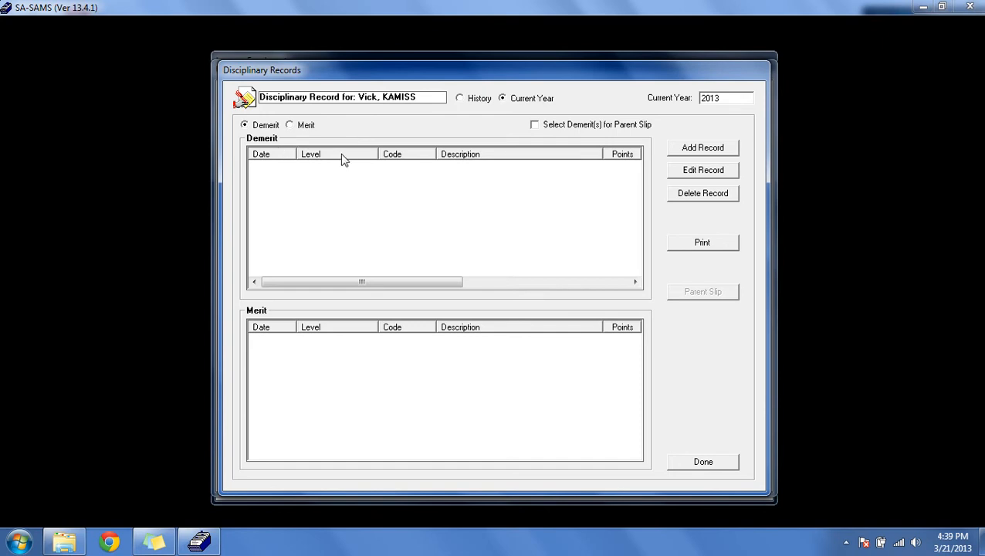
{"action": "left_click", "coordinate": [245, 126]}
{"action": "left_click", "coordinate": [304, 125]}
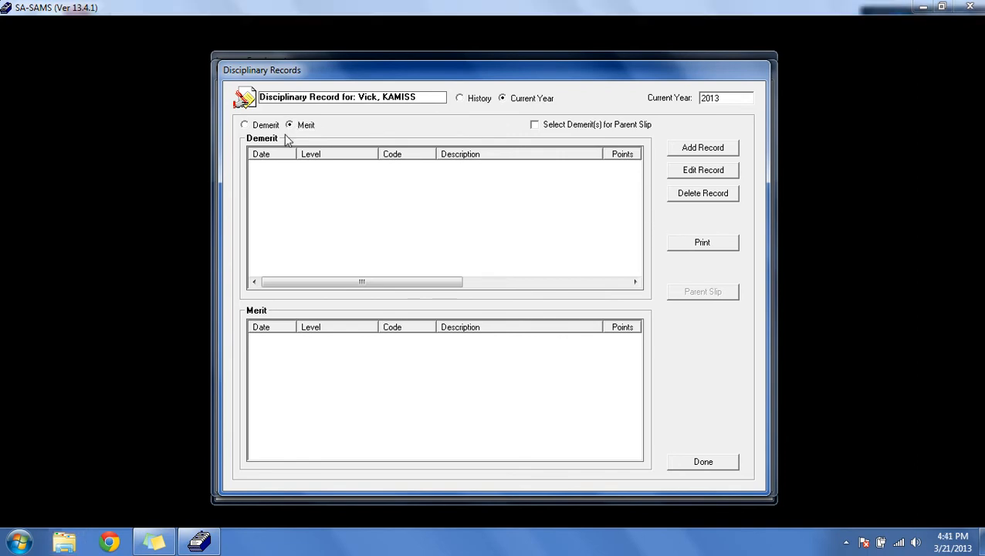
Step: Open a new disciplinary record and examine the level, reported-by, discipline option, action level and disciplined-by lists, then close it
{"action": "left_click", "coordinate": [692, 151]}
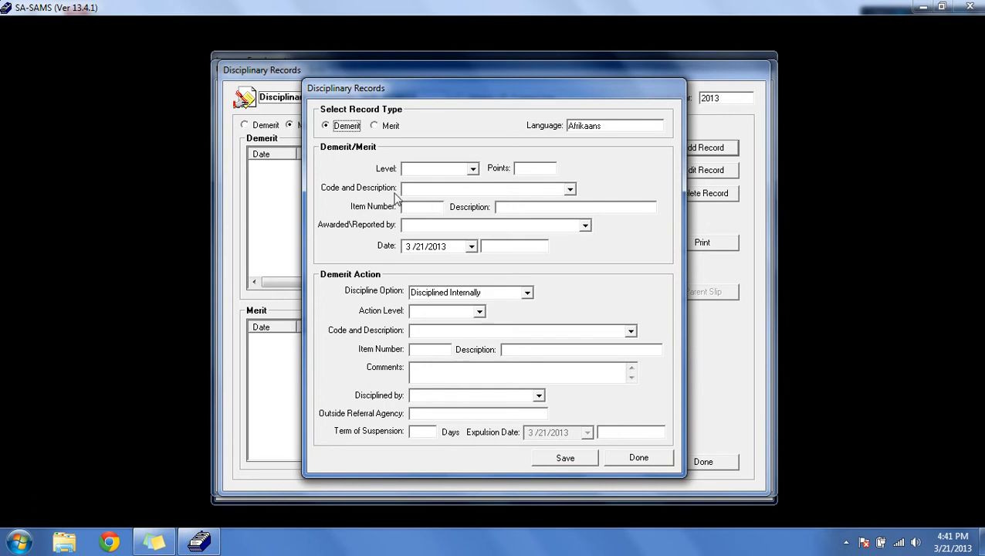
{"action": "left_click", "coordinate": [473, 169]}
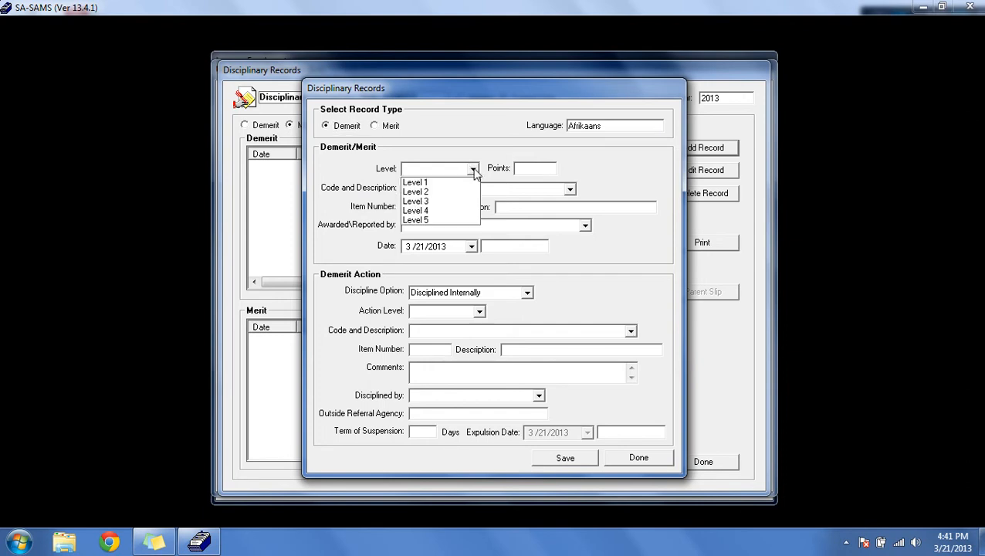
{"action": "left_click", "coordinate": [477, 232]}
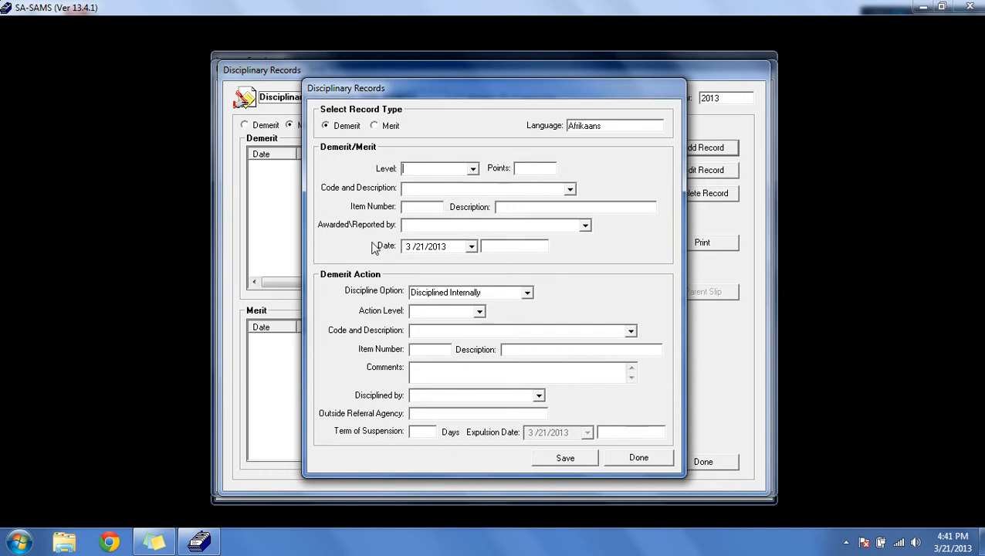
{"action": "left_click", "coordinate": [584, 225]}
{"action": "left_click_drag", "start_coordinate": [593, 256], "coordinate": [587, 228]}
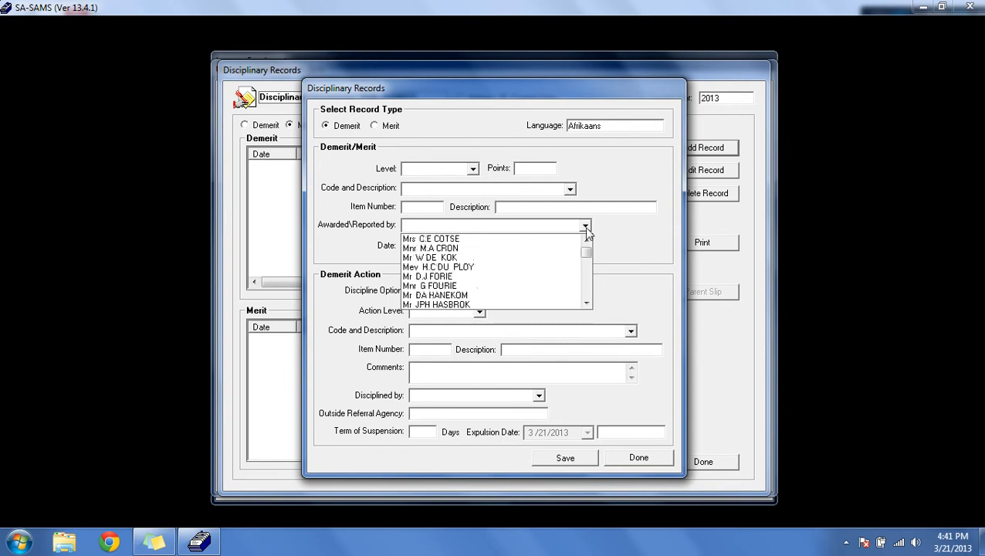
{"action": "left_click", "coordinate": [587, 227]}
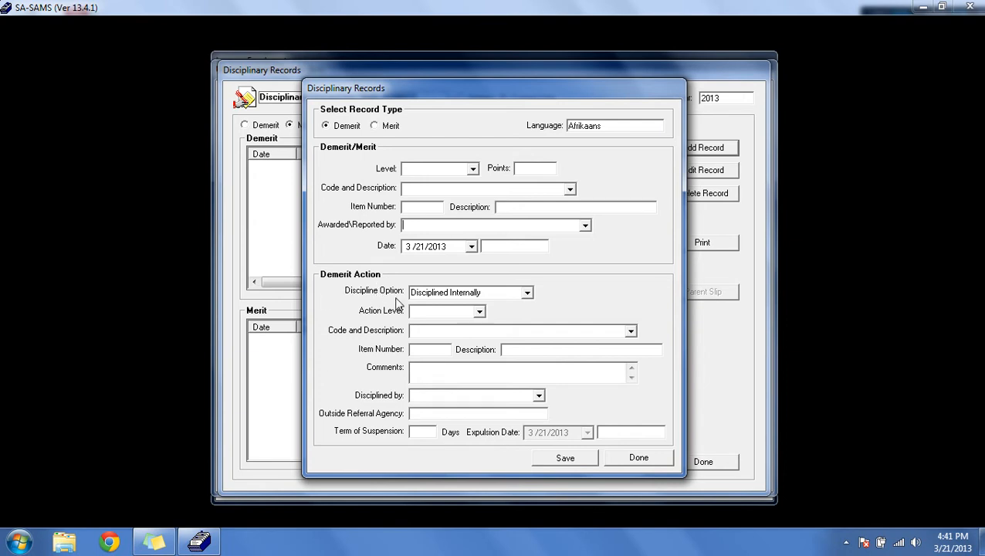
{"action": "left_click", "coordinate": [528, 292]}
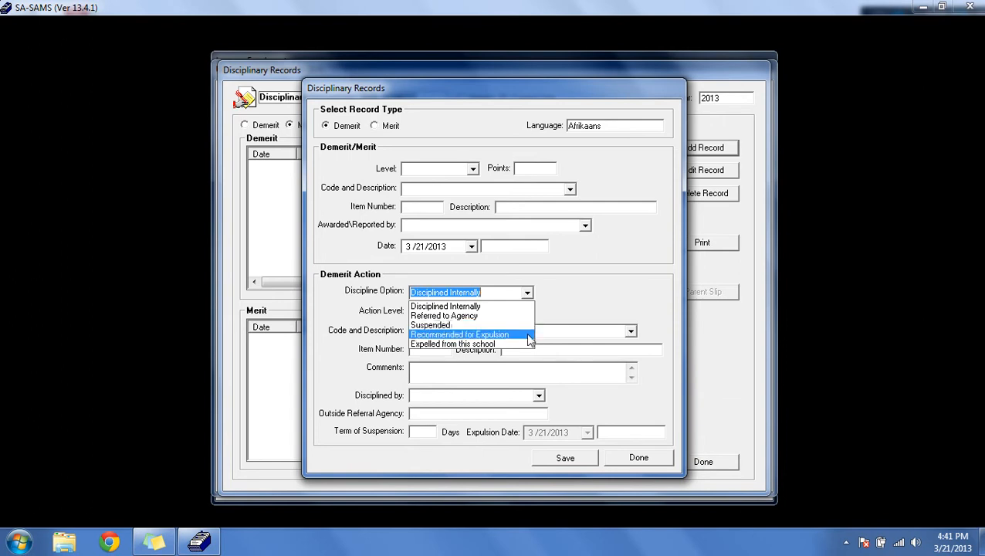
{"action": "left_click", "coordinate": [607, 314]}
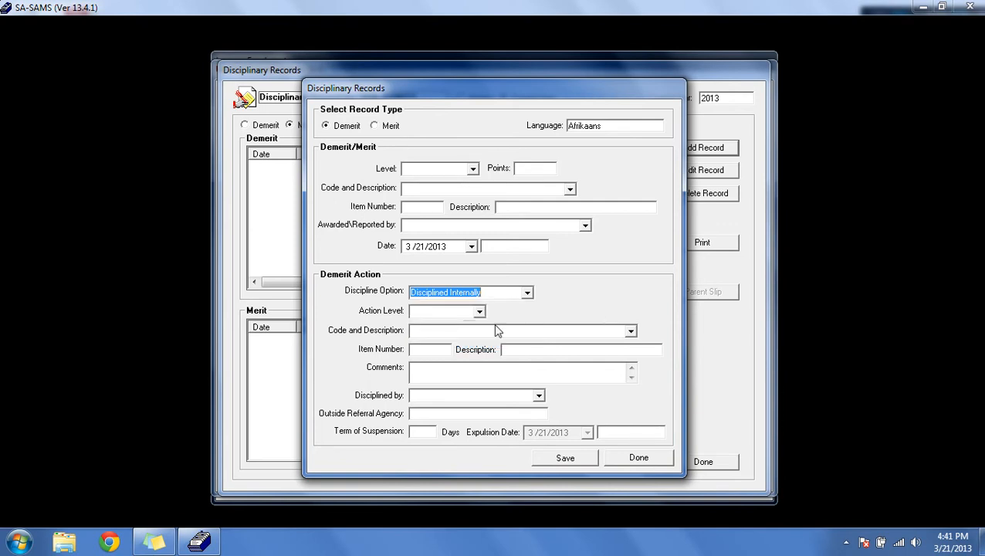
{"action": "left_click", "coordinate": [479, 311]}
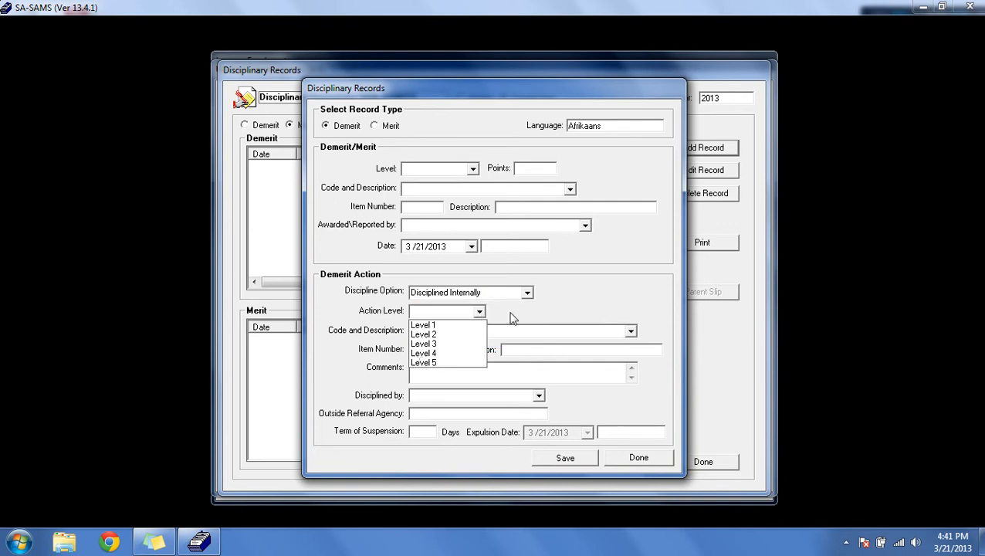
{"action": "left_click", "coordinate": [512, 318]}
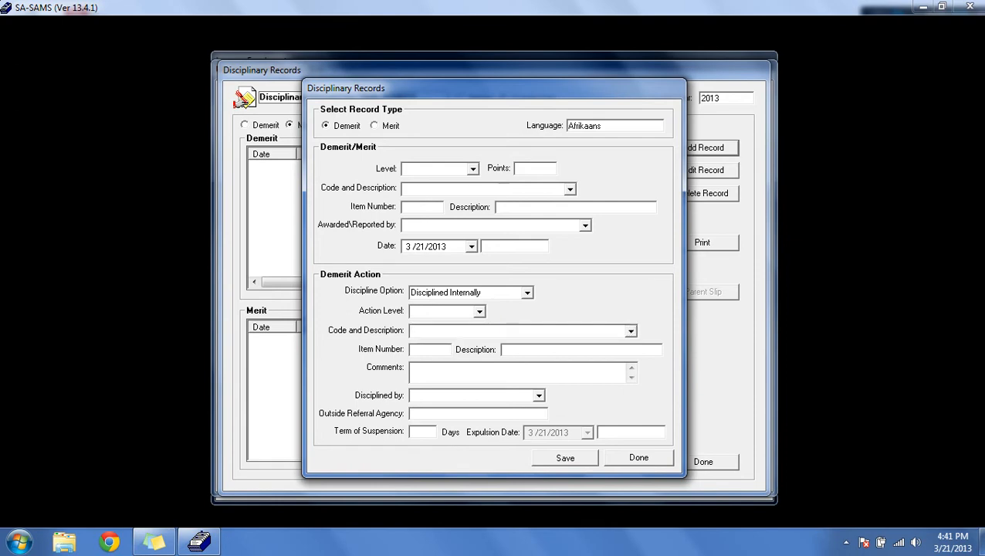
{"action": "left_click", "coordinate": [543, 396]}
{"action": "left_click", "coordinate": [630, 461]}
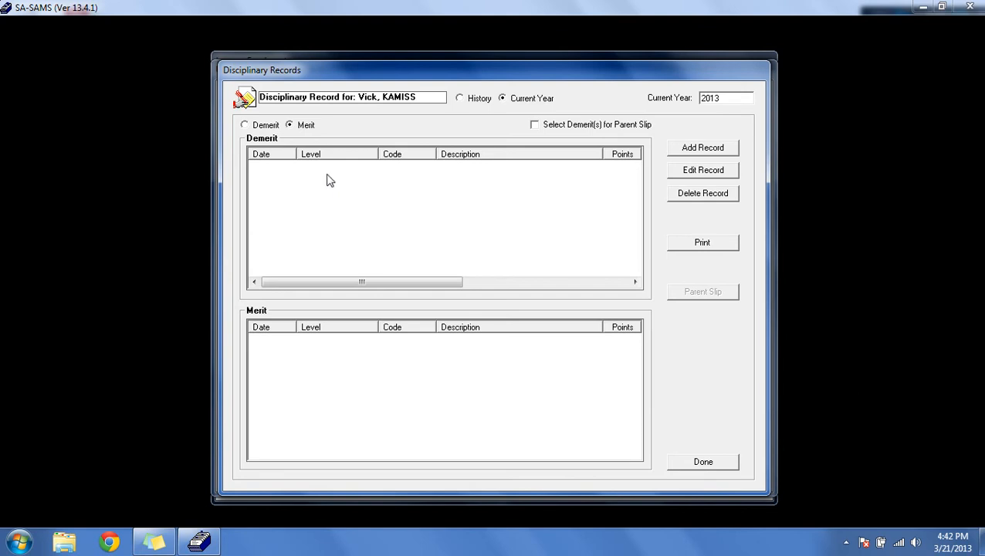
Step: Try the edit and delete record options, return to the demerit view and close the disciplinary records
{"action": "left_click", "coordinate": [691, 176]}
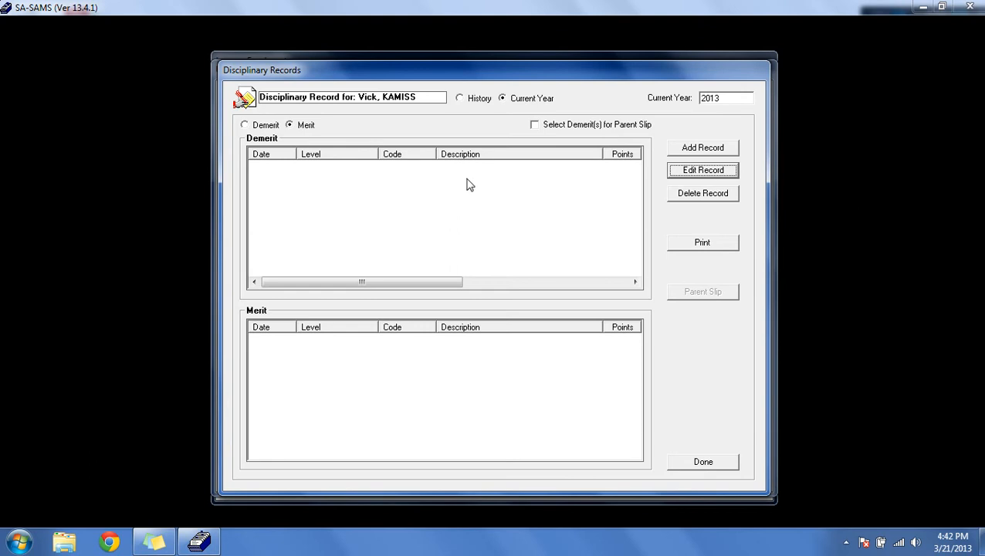
{"action": "left_click", "coordinate": [692, 198]}
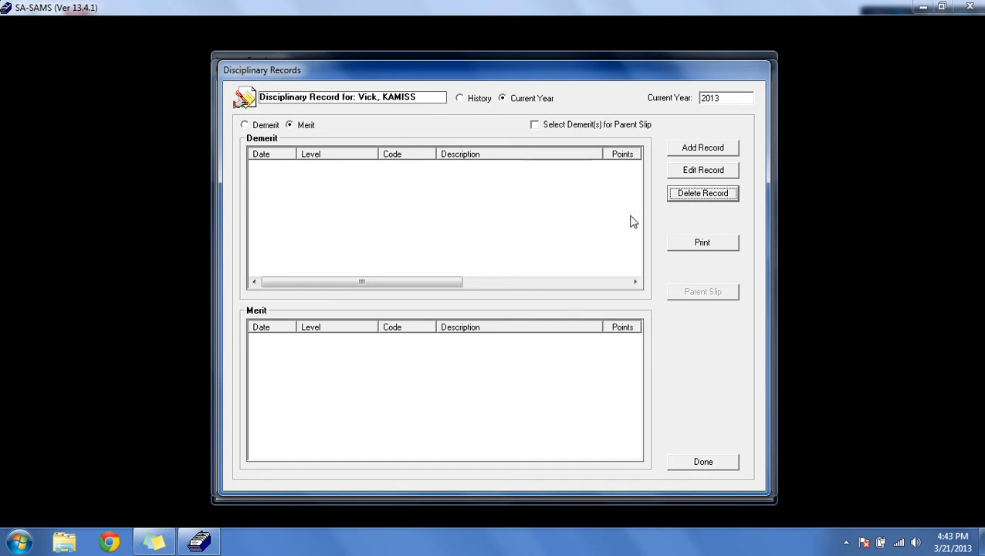
{"action": "left_click", "coordinate": [272, 173]}
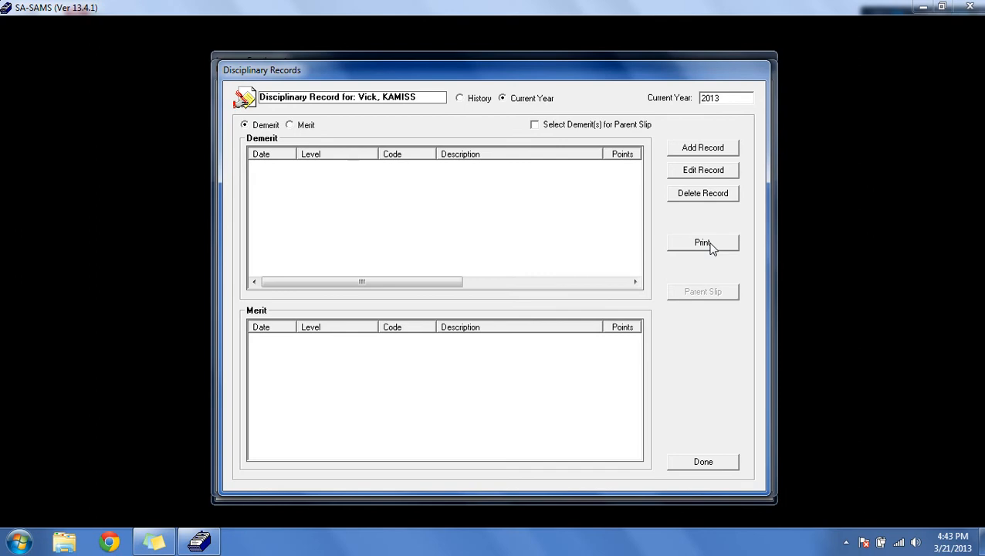
{"action": "left_click", "coordinate": [702, 463]}
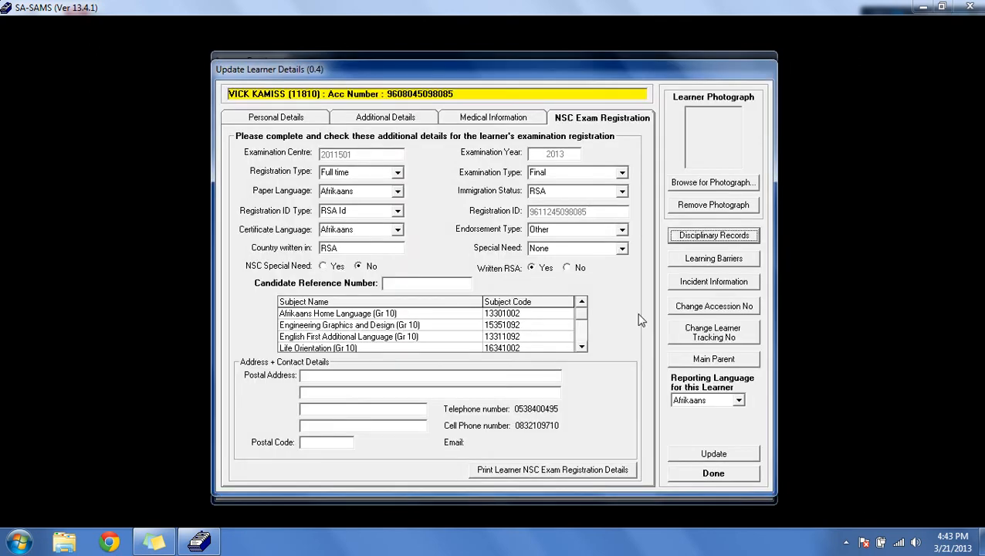
Step: Review the learner's learning barriers, then open the learner's incident information
{"action": "left_click", "coordinate": [685, 262]}
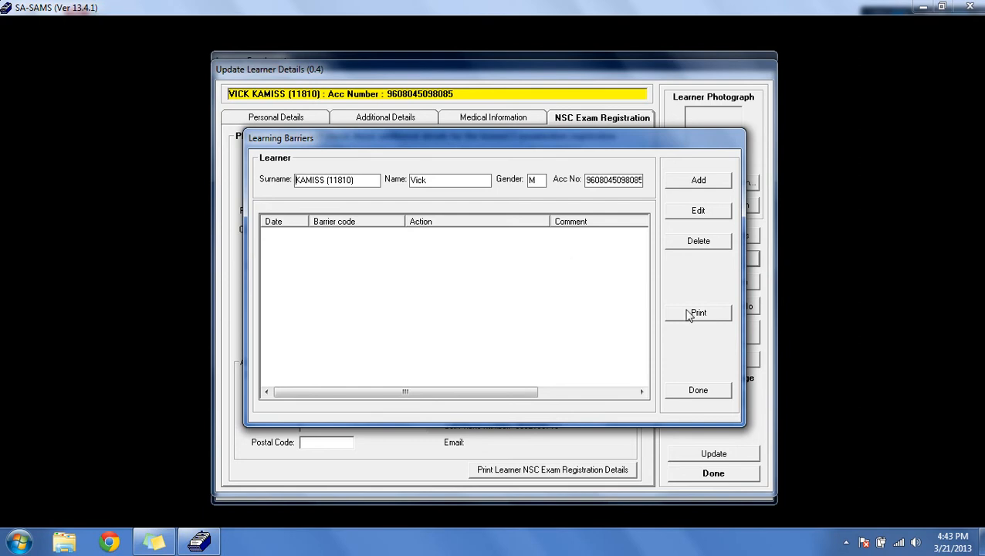
{"action": "left_click", "coordinate": [699, 391]}
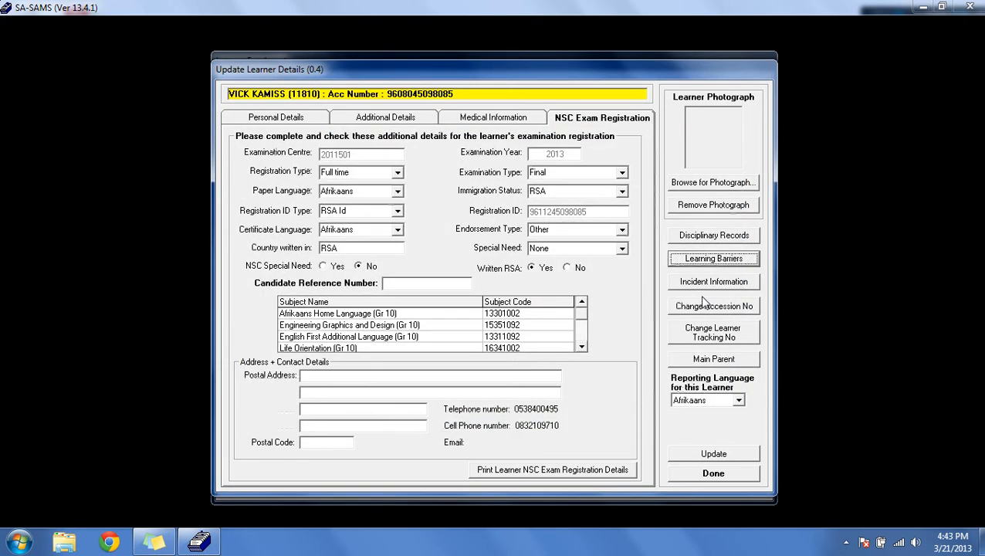
{"action": "left_click", "coordinate": [705, 282]}
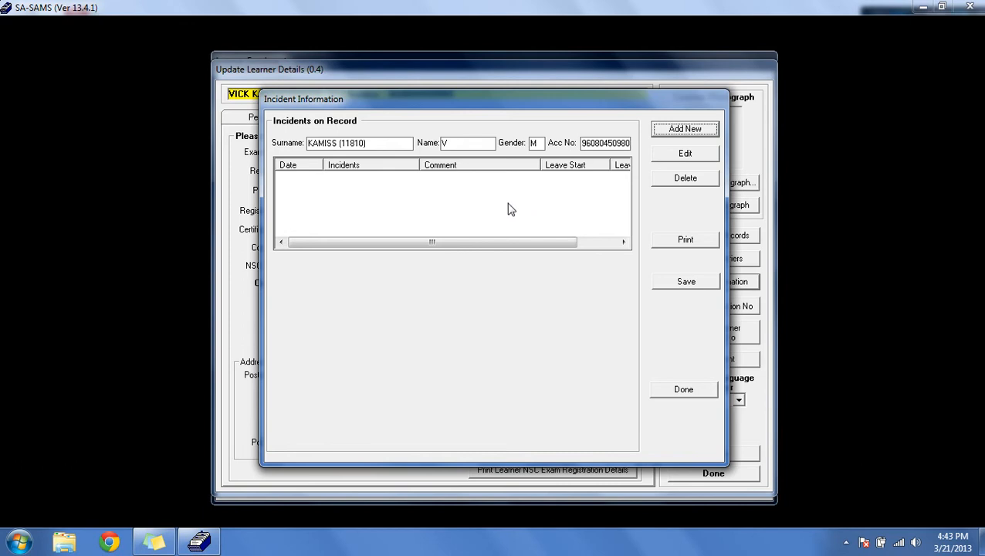
{"action": "mouse_move", "coordinate": [426, 242]}
{"action": "left_mouse_down"}
{"action": "mouse_move", "coordinate": [452, 256]}
{"action": "mouse_move", "coordinate": [426, 256]}
{"action": "left_mouse_up"}
Step: Try to add a new Racial Conflict incident for the learner, then exit without saving
{"action": "left_click", "coordinate": [709, 131]}
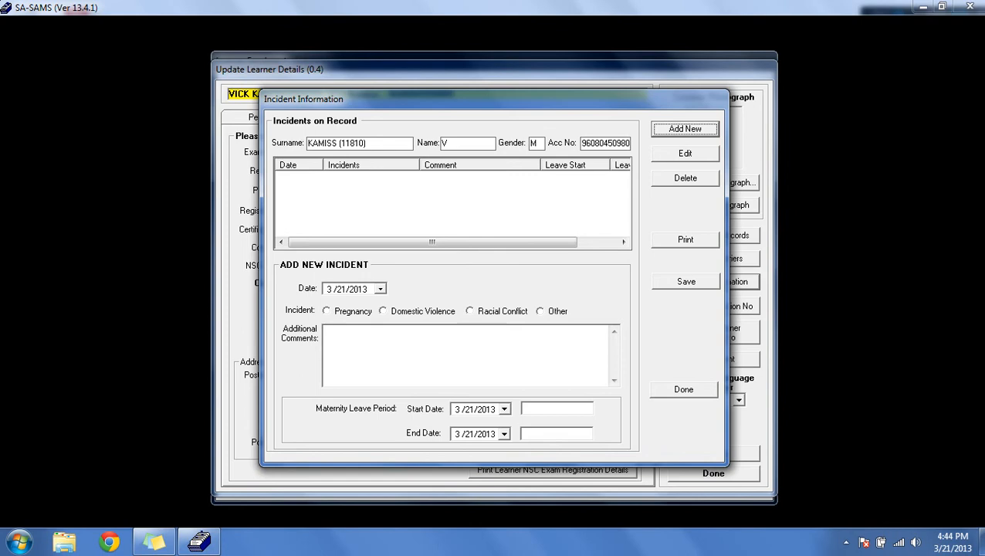
{"action": "left_click", "coordinate": [327, 311]}
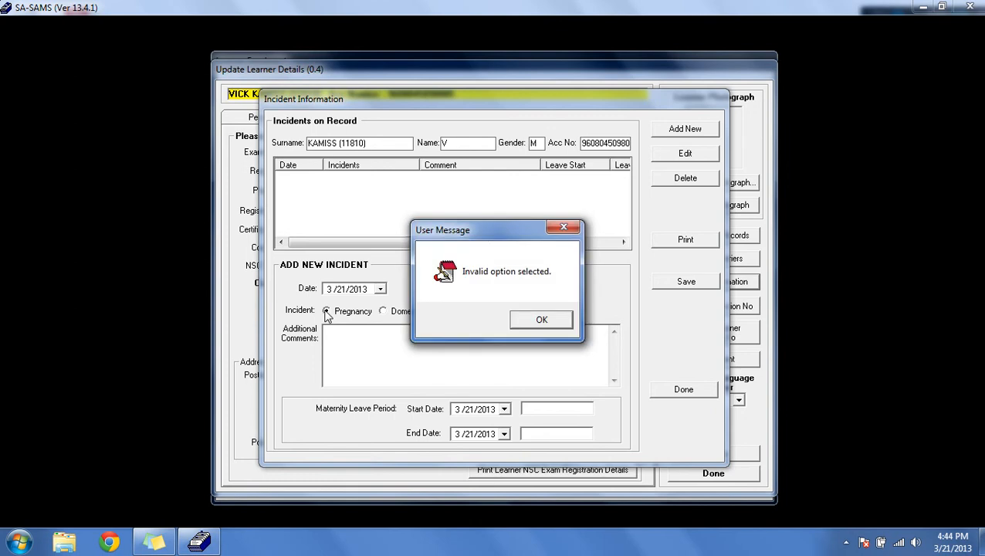
{"action": "left_click", "coordinate": [539, 320]}
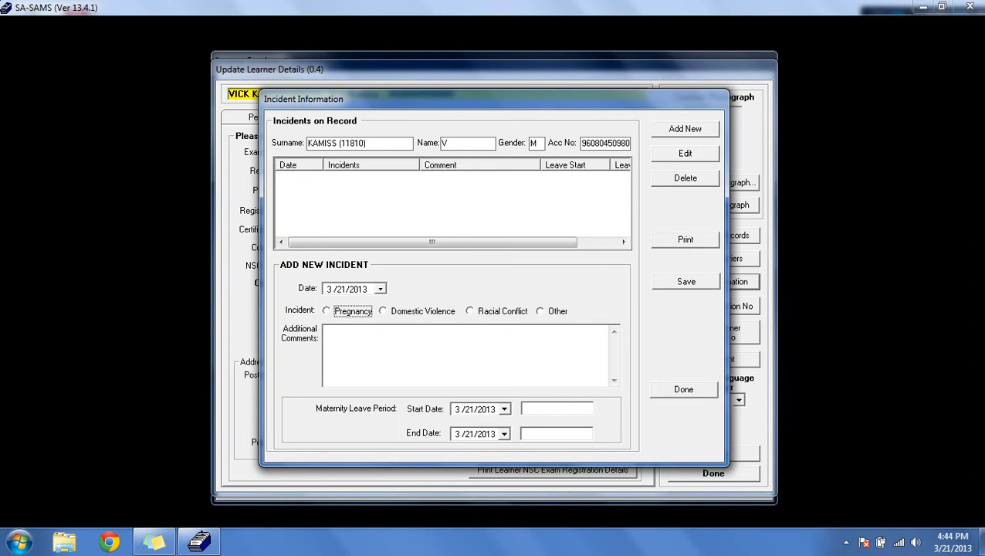
{"action": "left_click", "coordinate": [470, 312]}
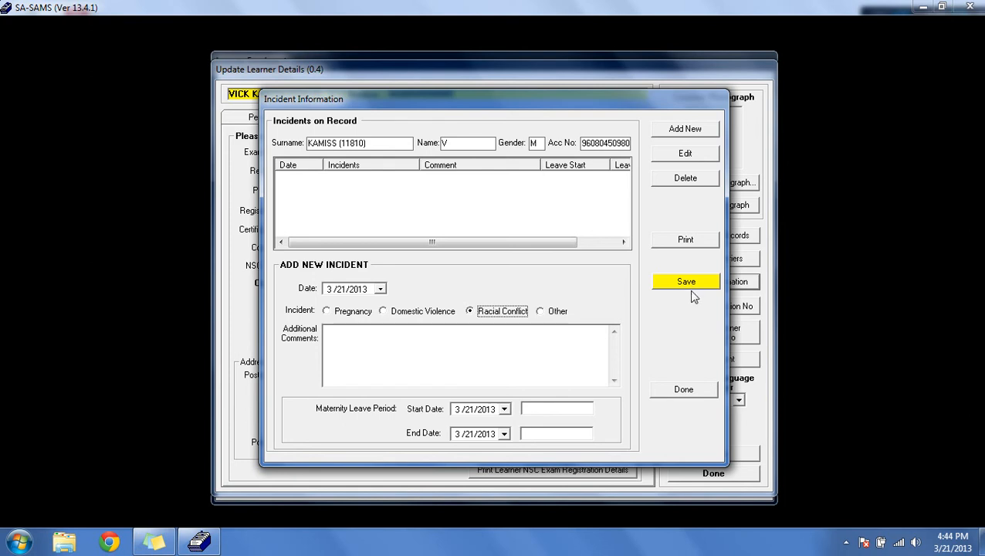
{"action": "left_click", "coordinate": [685, 391]}
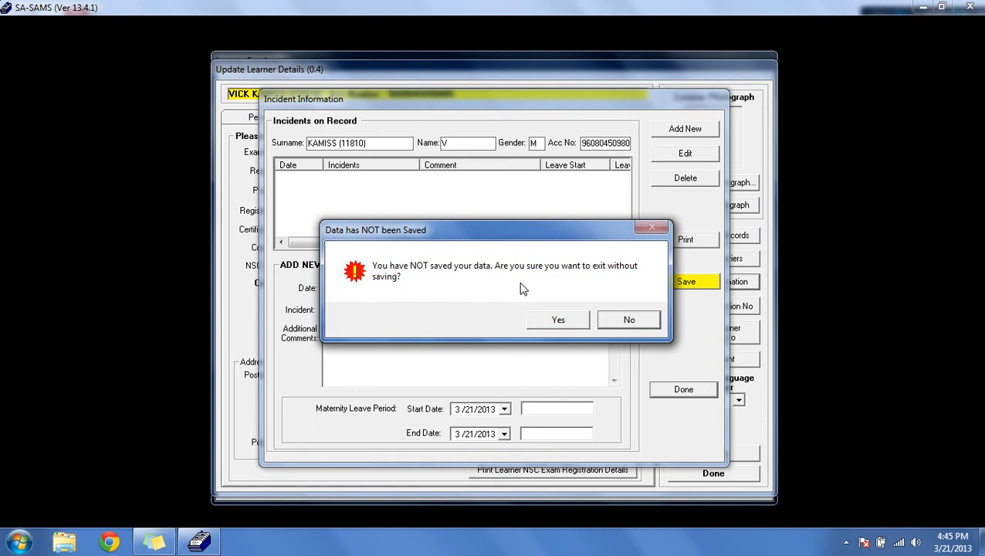
{"action": "left_click", "coordinate": [560, 321]}
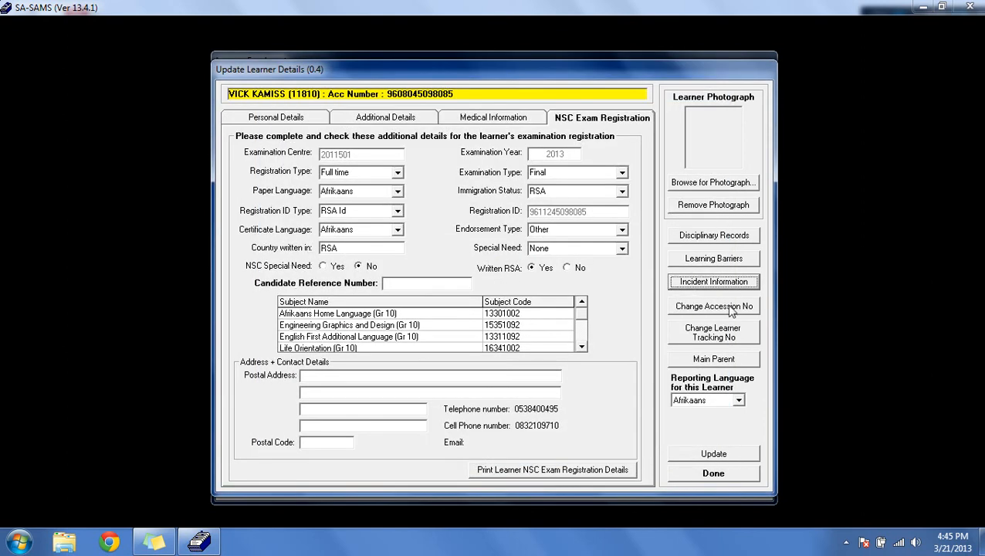
Step: Review the main parent's details, then close the parent data and learner update forms
{"action": "left_click", "coordinate": [749, 363]}
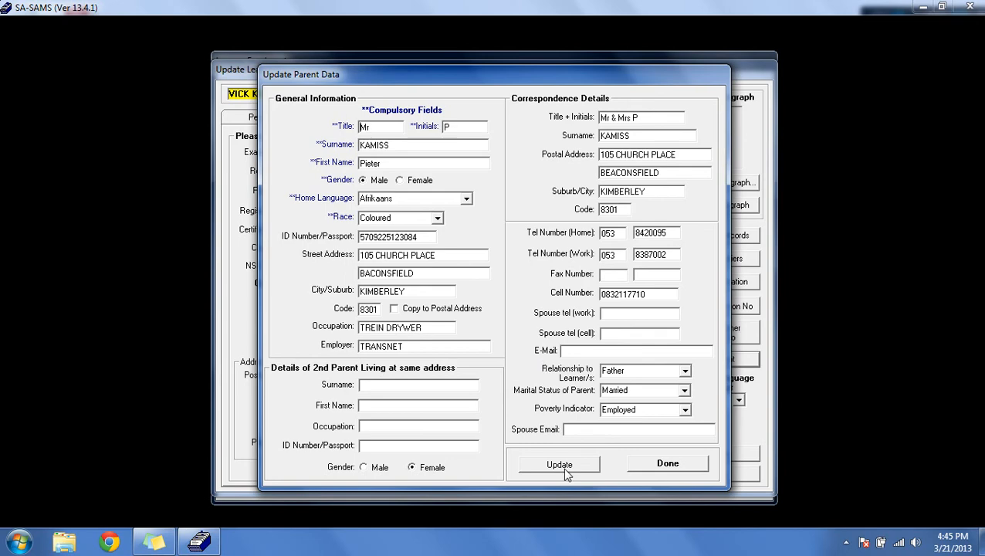
{"action": "left_click", "coordinate": [651, 470]}
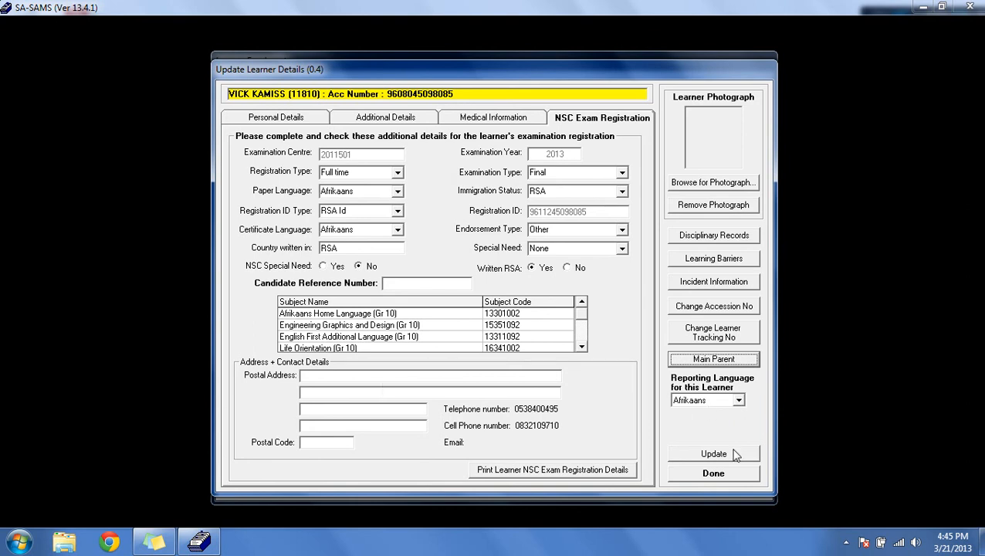
{"action": "left_click", "coordinate": [714, 472]}
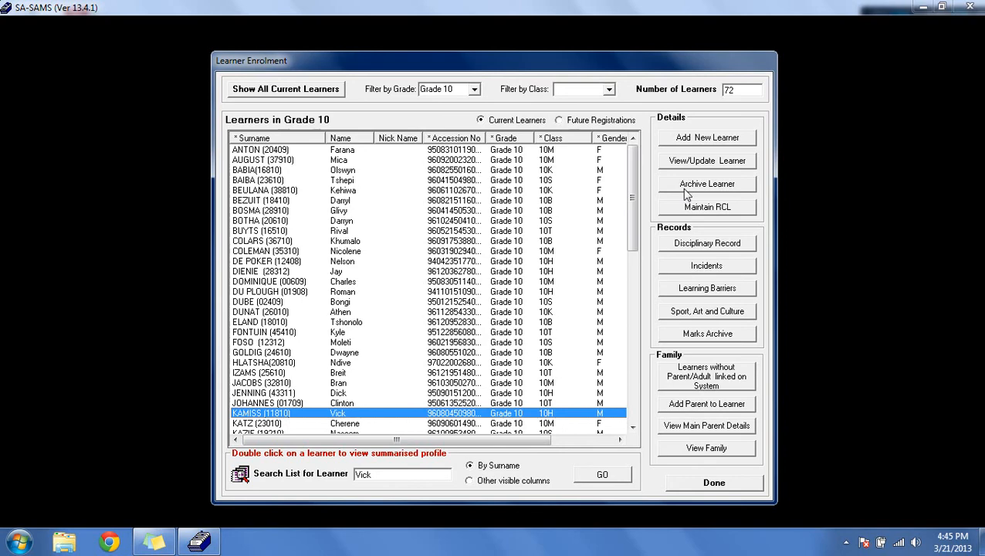
Step: Select a class 10T learner further down the Grade 10 list, open the archive form and set the date left school to 3/29/2013
{"action": "left_click_drag", "start_coordinate": [631, 199], "coordinate": [618, 295]}
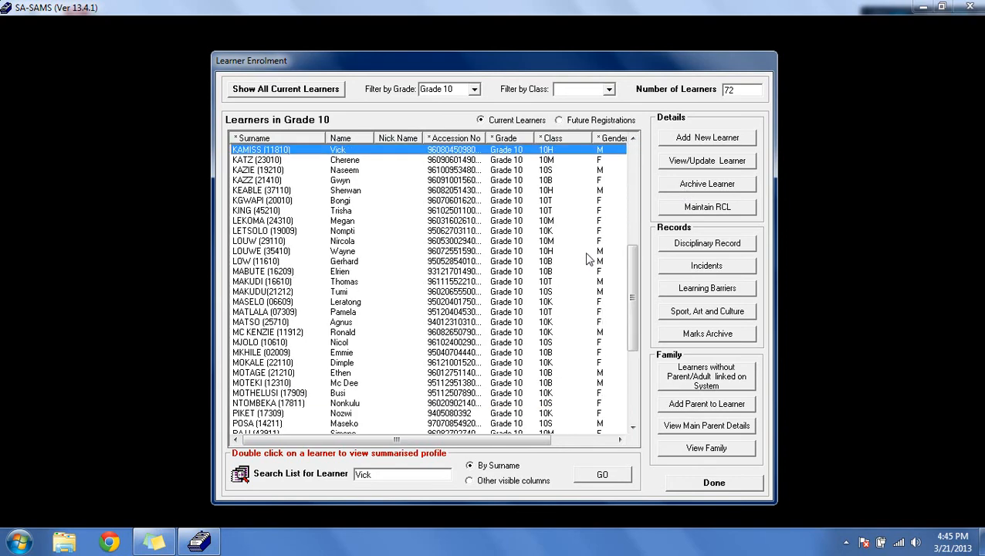
{"action": "left_click", "coordinate": [347, 221]}
{"action": "left_click", "coordinate": [340, 191]}
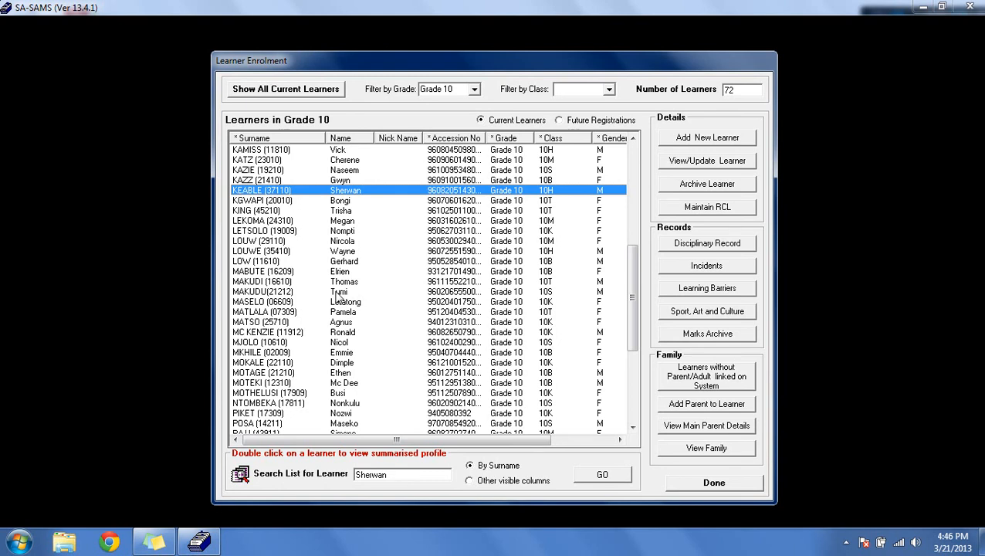
{"action": "left_click", "coordinate": [349, 283]}
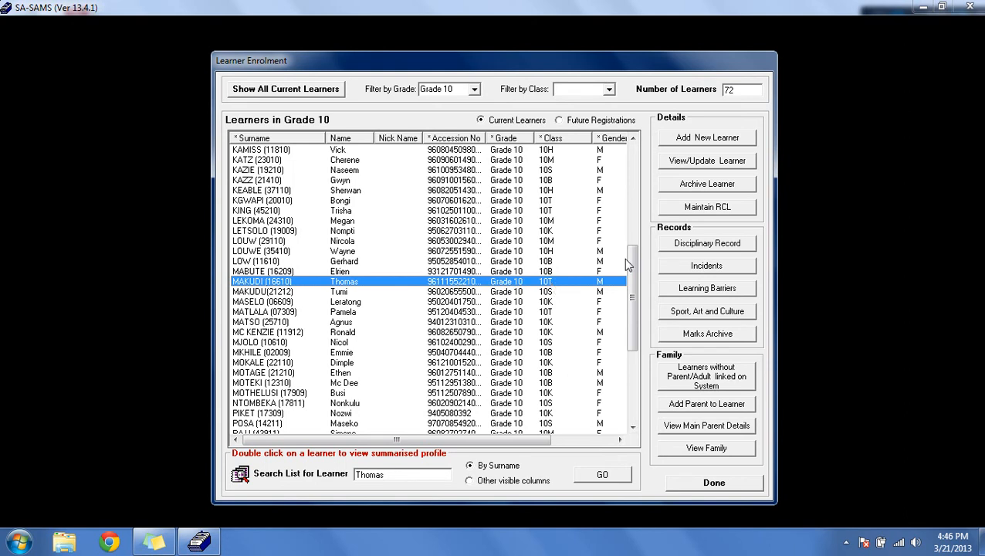
{"action": "left_click", "coordinate": [683, 184]}
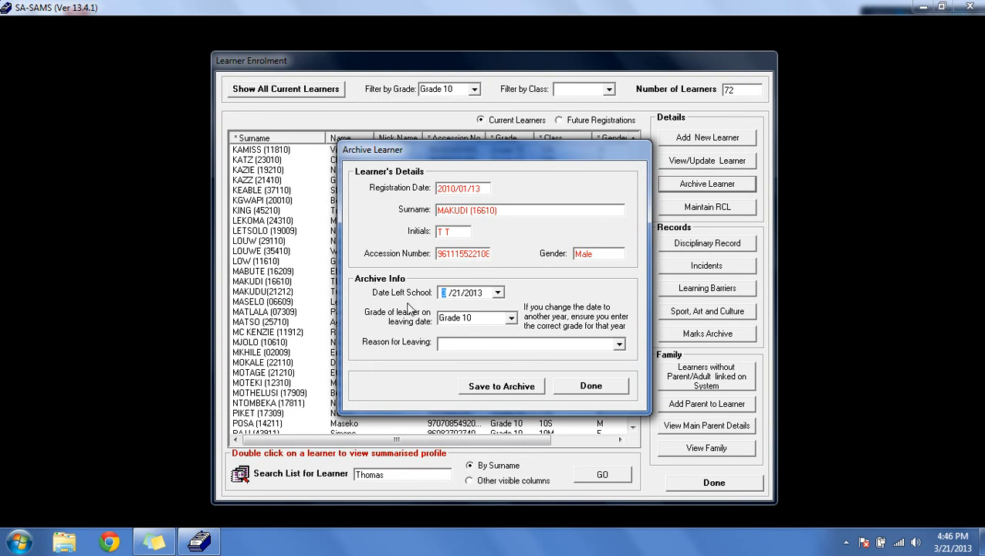
{"action": "left_click", "coordinate": [498, 294]}
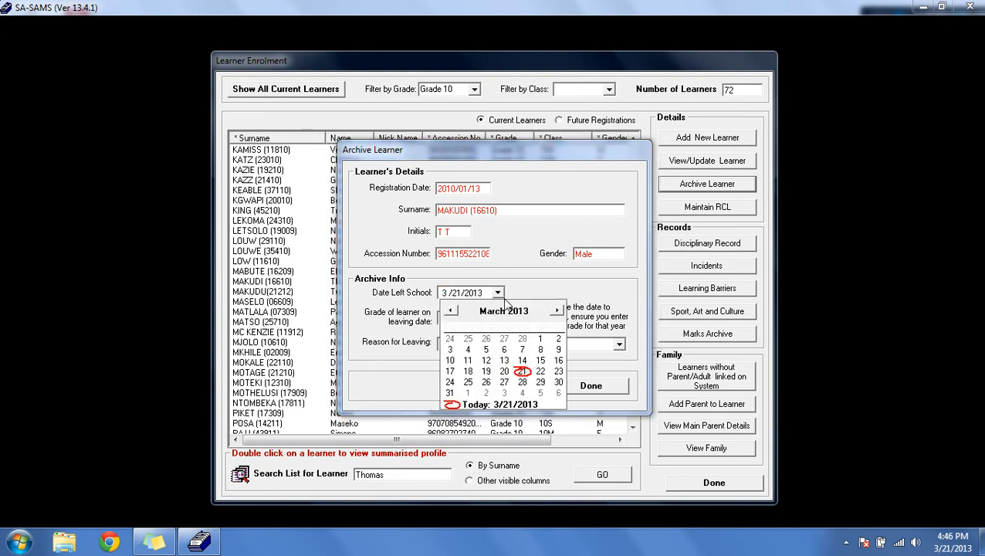
{"action": "left_click", "coordinate": [541, 382]}
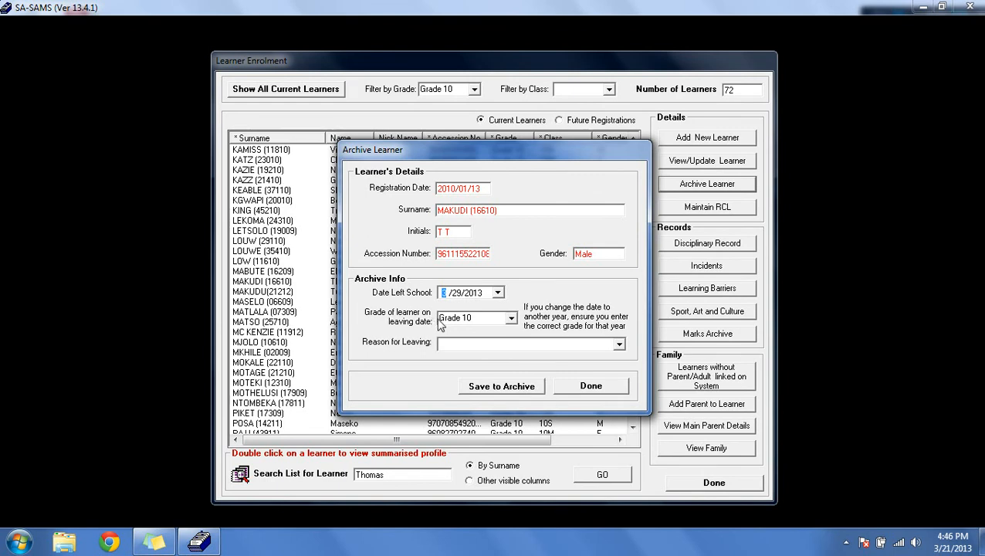
Step: Try to save the archive record with the leaving grade at Grade 10 but no reason for leaving chosen
{"action": "left_click", "coordinate": [512, 319]}
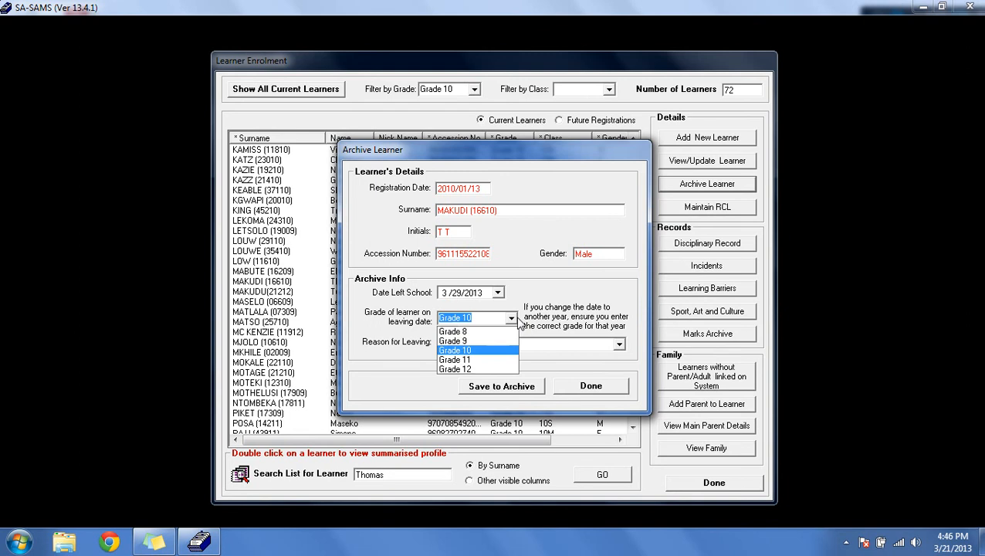
{"action": "left_click", "coordinate": [529, 324]}
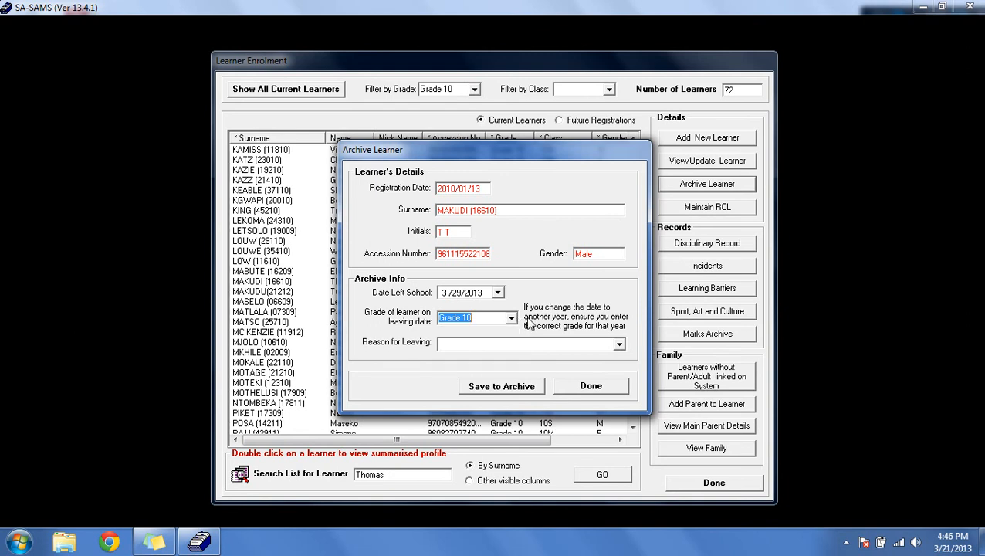
{"action": "left_click", "coordinate": [620, 344]}
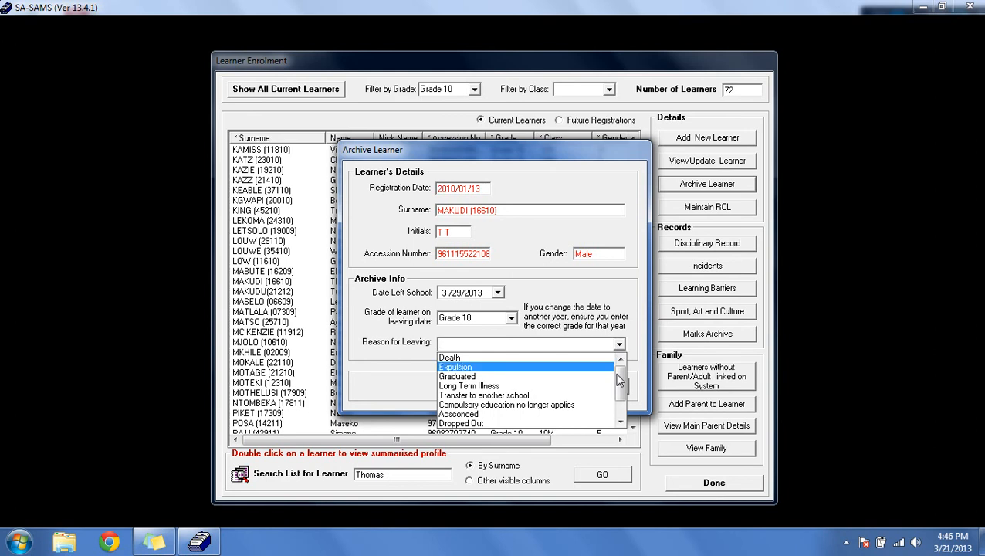
{"action": "mouse_move", "coordinate": [620, 380]}
{"action": "left_mouse_down"}
{"action": "mouse_move", "coordinate": [620, 392]}
{"action": "mouse_move", "coordinate": [615, 378]}
{"action": "left_mouse_up"}
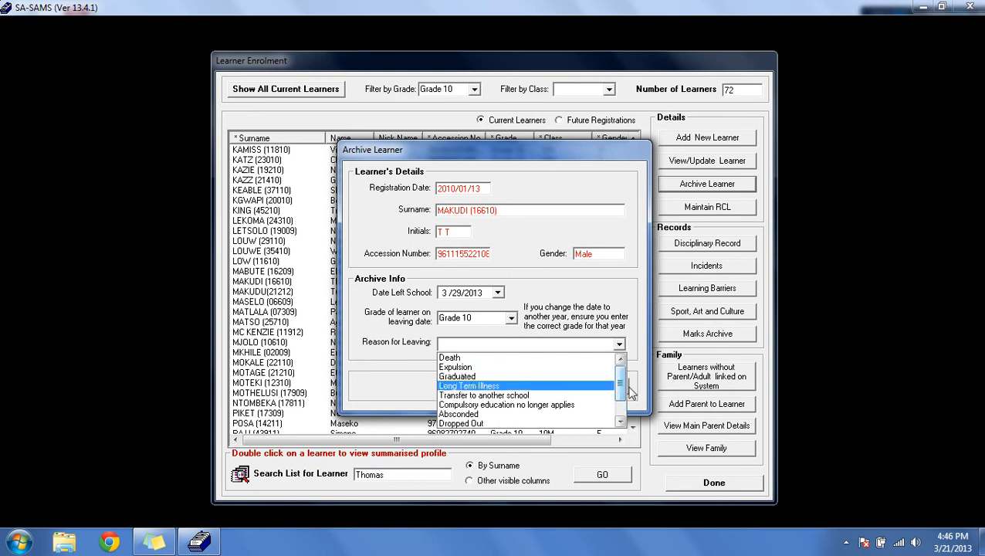
{"action": "left_click_drag", "start_coordinate": [629, 392], "coordinate": [617, 404]}
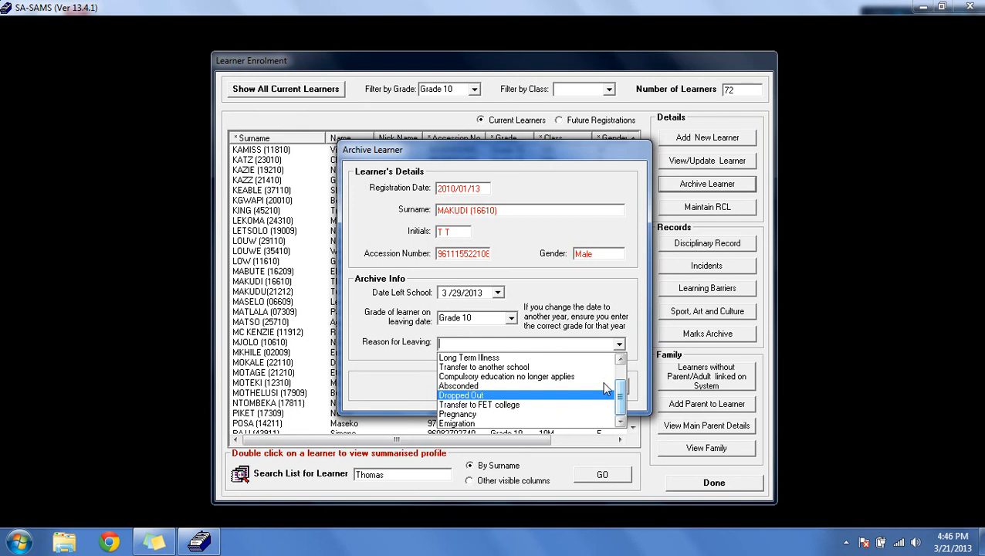
{"action": "left_click", "coordinate": [624, 320]}
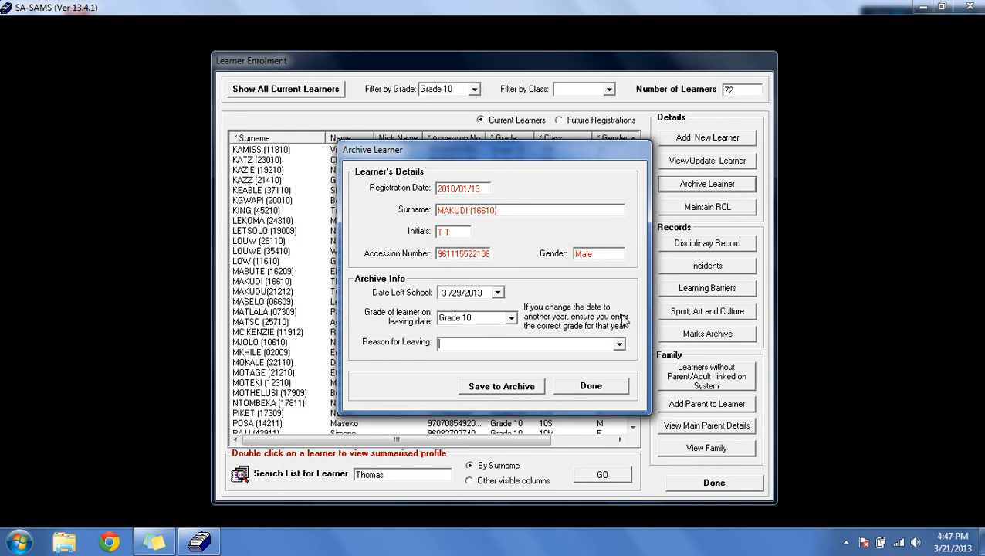
{"action": "left_click", "coordinate": [501, 390]}
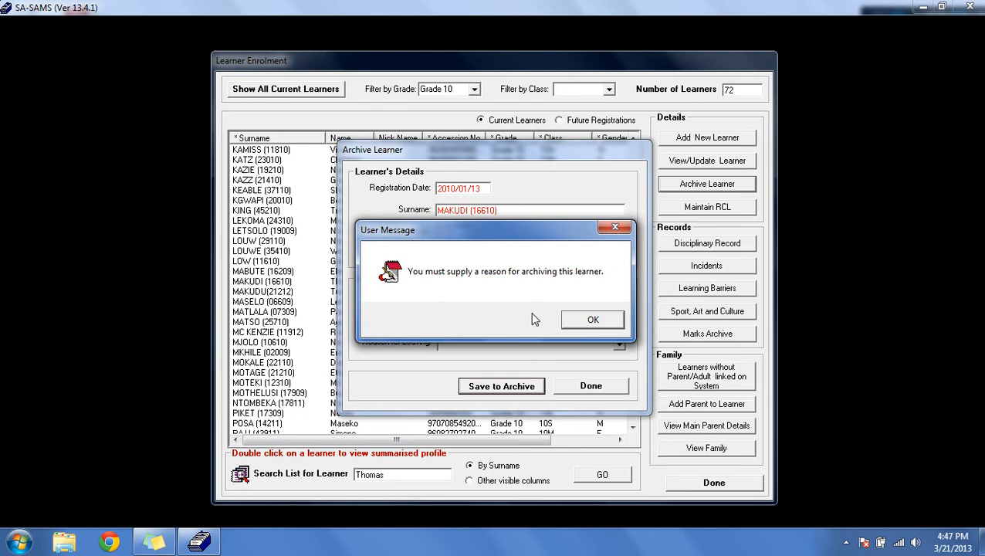
{"action": "left_click", "coordinate": [594, 319]}
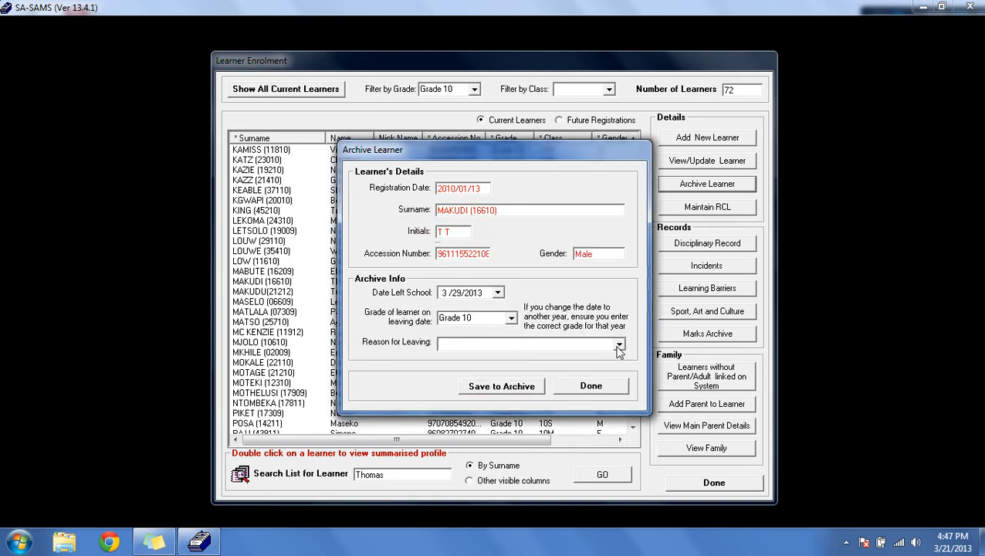
Step: Set the reason for leaving to Graduated and save the learner to the archive, confirming the prompt
{"action": "left_click", "coordinate": [620, 346]}
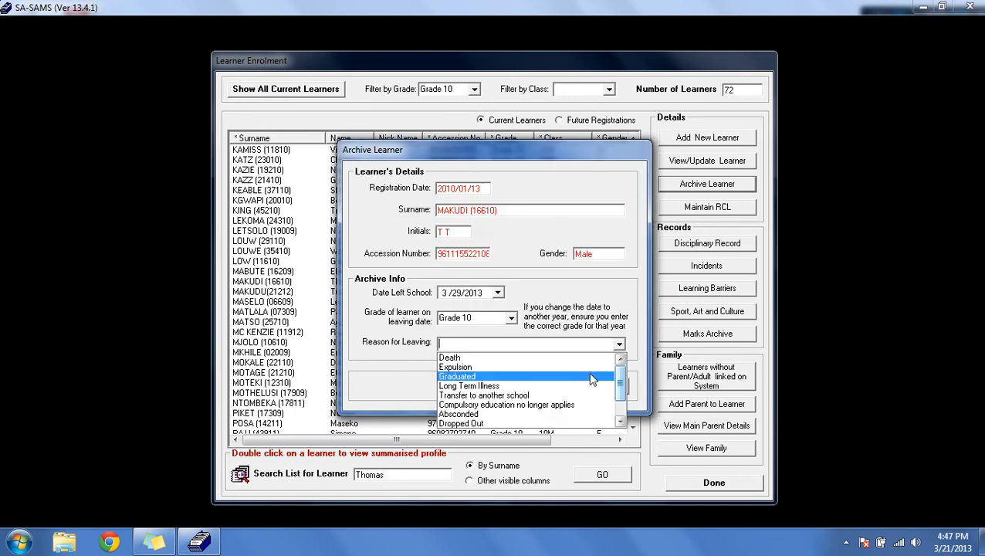
{"action": "left_click", "coordinate": [556, 378]}
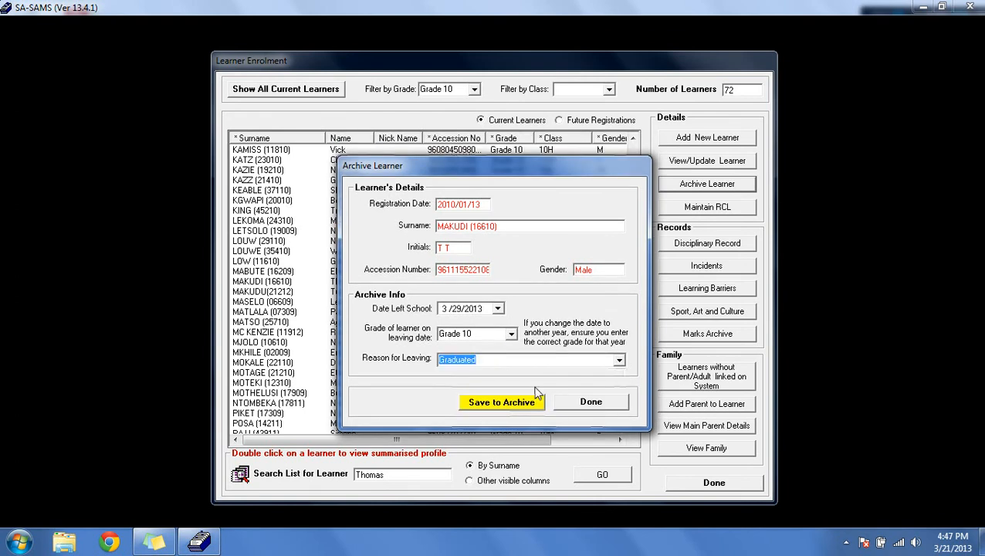
{"action": "left_click", "coordinate": [517, 406]}
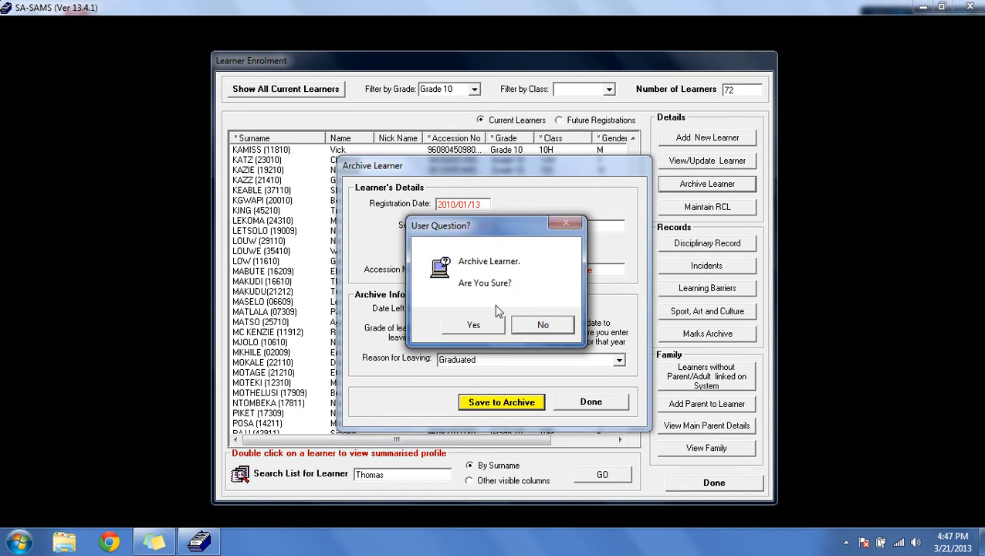
{"action": "left_click", "coordinate": [491, 325]}
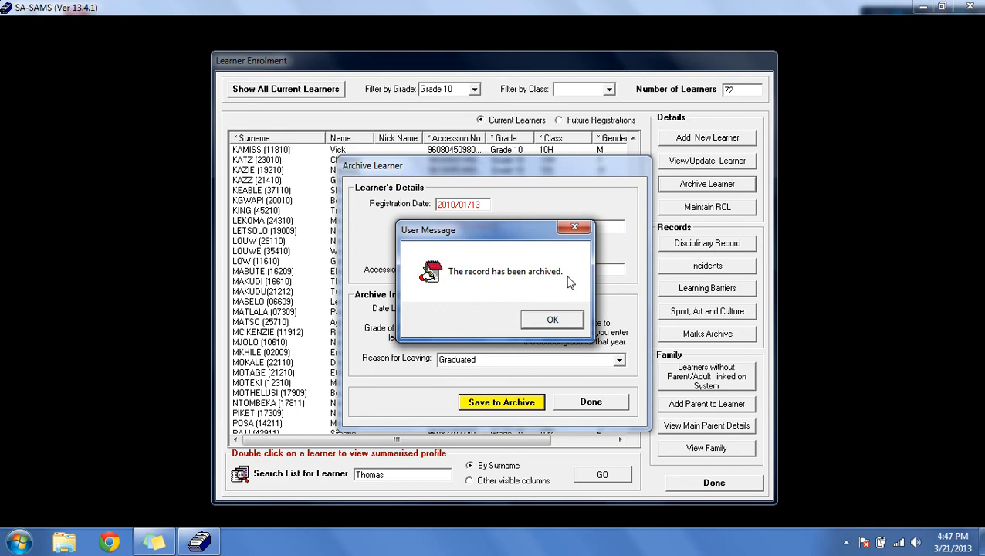
{"action": "left_click", "coordinate": [552, 316]}
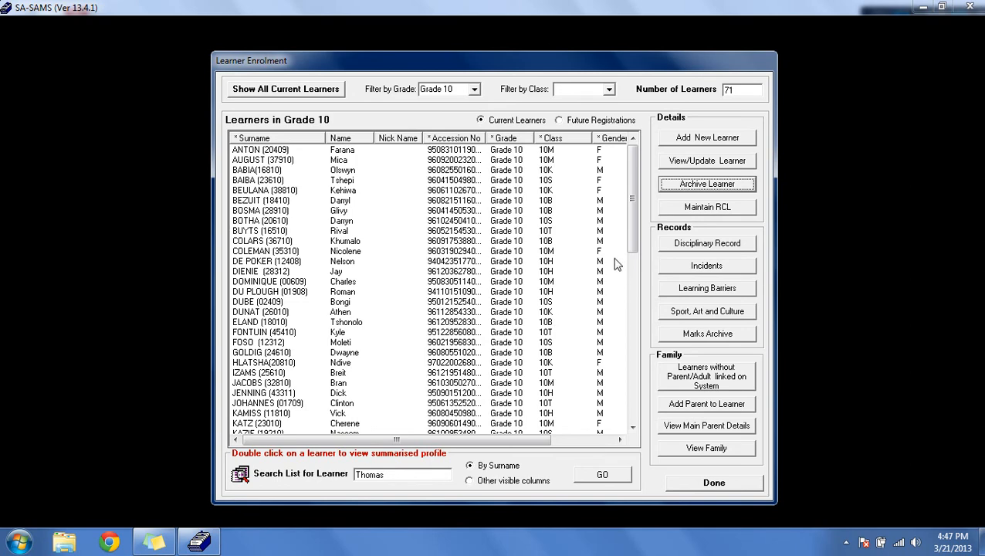
Step: Open the RCL members window, check the RCL composition per grade, and close both windows
{"action": "left_click", "coordinate": [677, 210]}
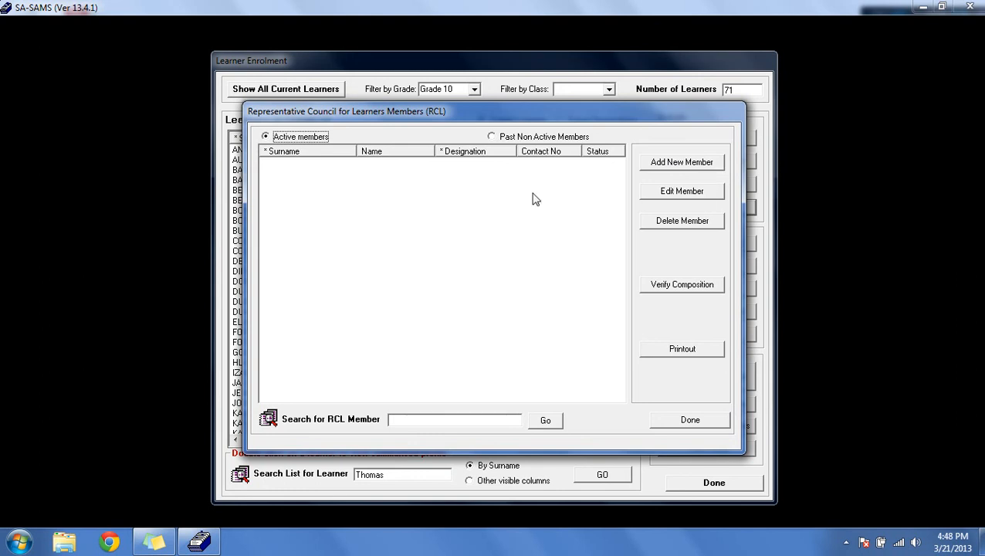
{"action": "left_click", "coordinate": [406, 171]}
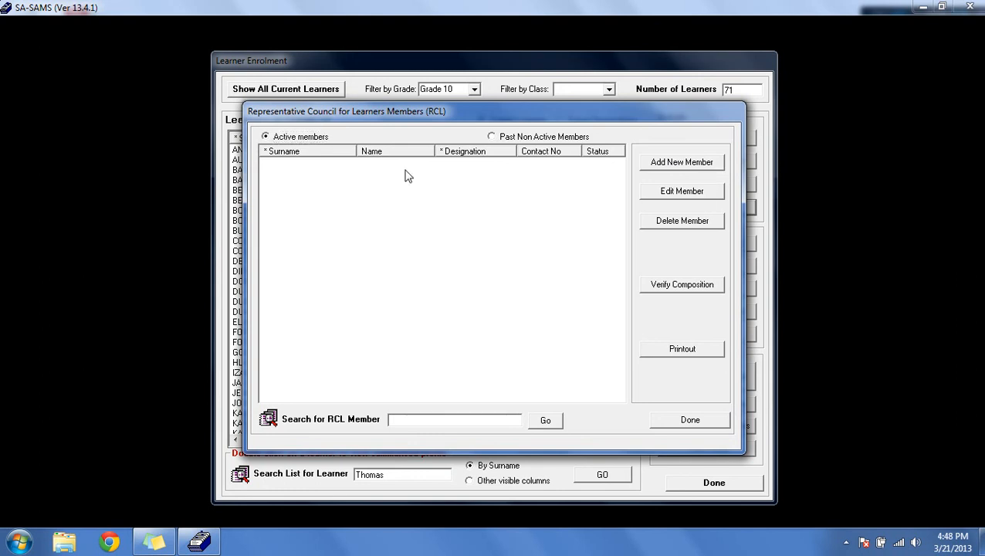
{"action": "left_click", "coordinate": [704, 196]}
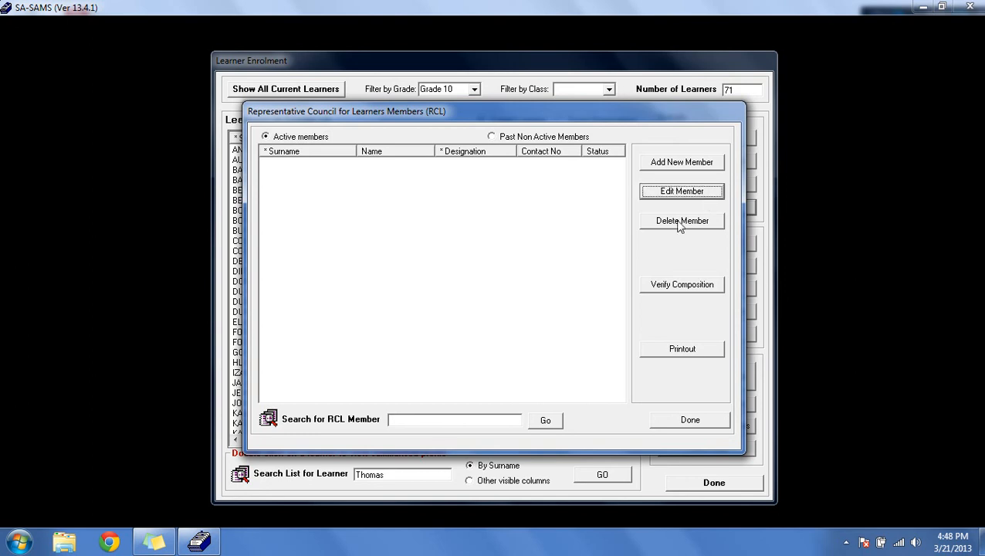
{"action": "left_click", "coordinate": [450, 168]}
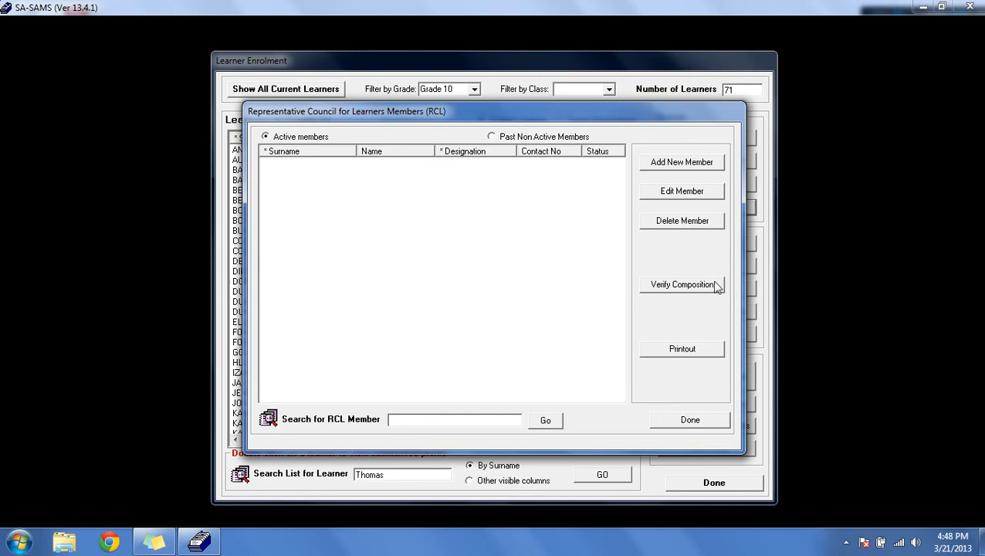
{"action": "left_click", "coordinate": [686, 287]}
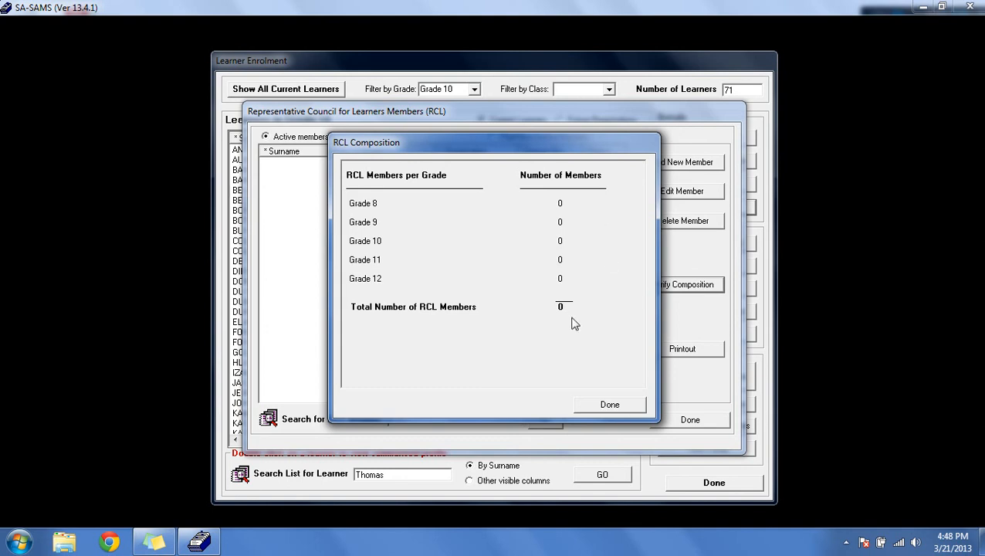
{"action": "left_click", "coordinate": [618, 405]}
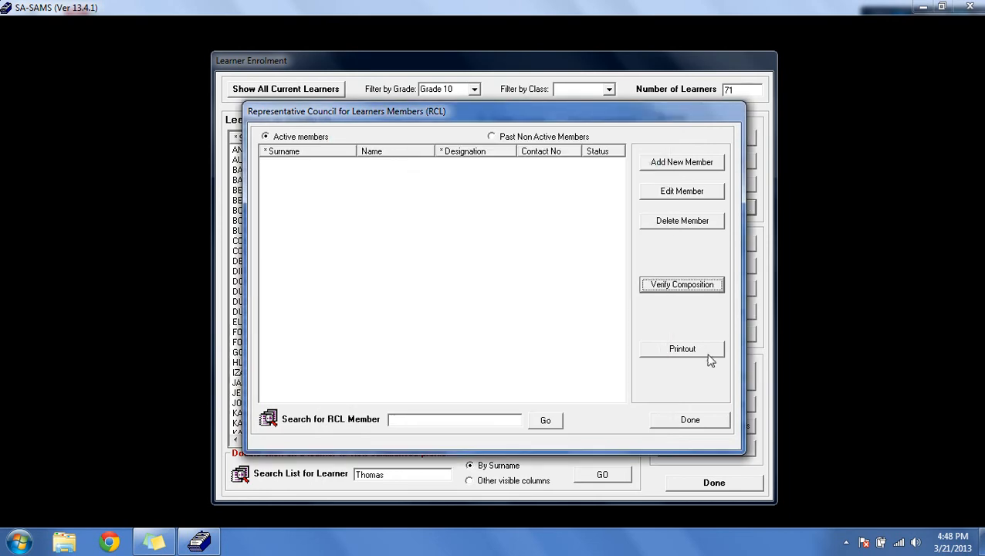
{"action": "left_click", "coordinate": [680, 422]}
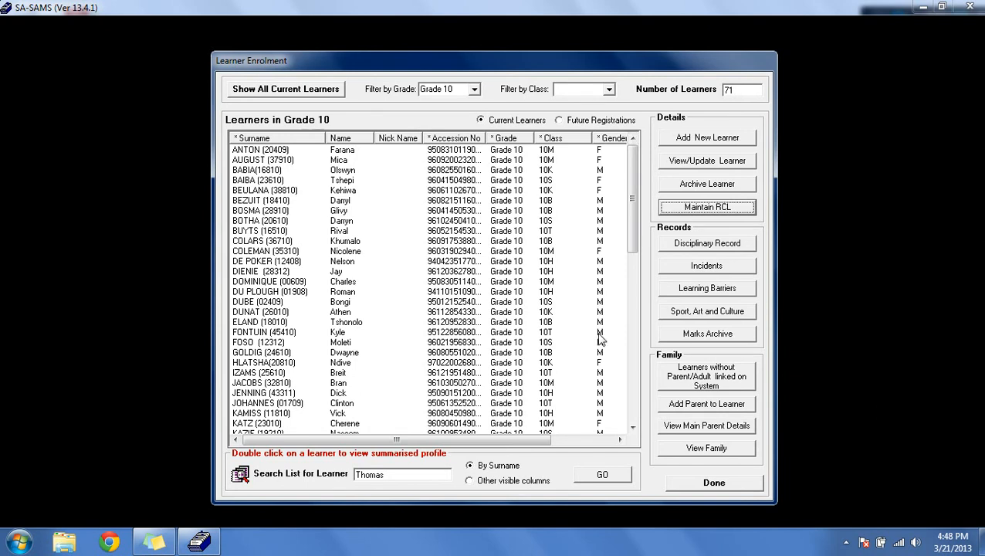